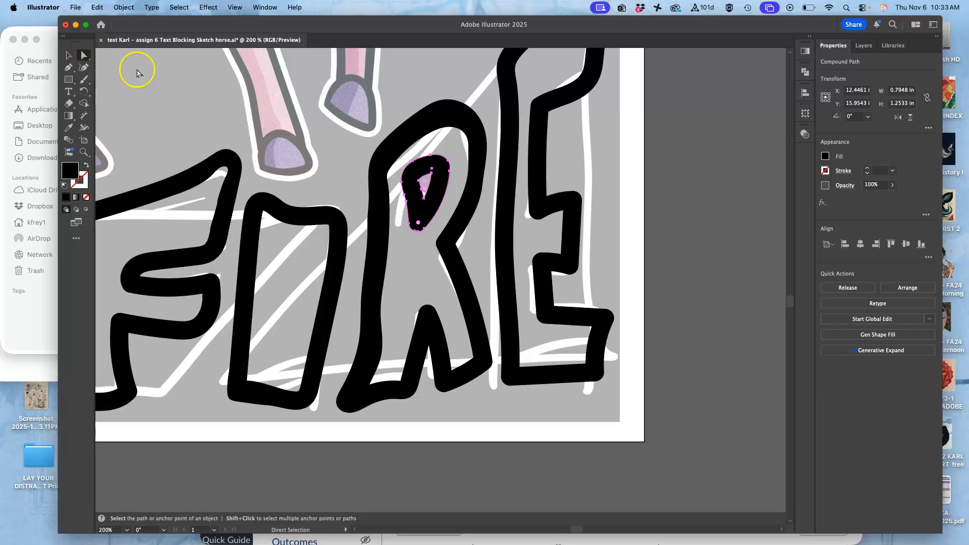
# Lasso the anchor points of the small opening inside the R's counter and move them down about 0.15 in
pyautogui.moveTo(85, 55); pyautogui.dragTo(121, 80)
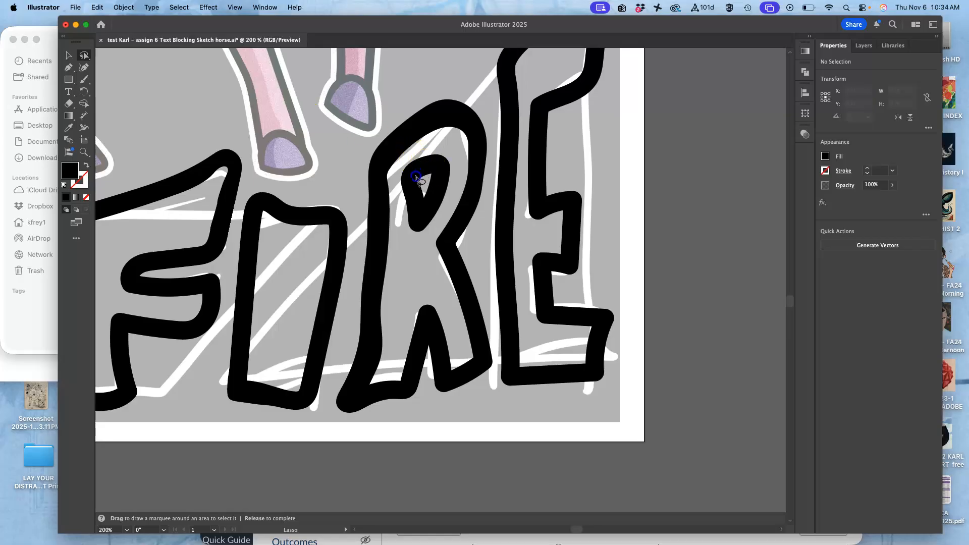
pyautogui.moveTo(436, 172); pyautogui.dragTo(434, 169)
pyautogui.moveTo(85, 56); pyautogui.dragTo(112, 55)
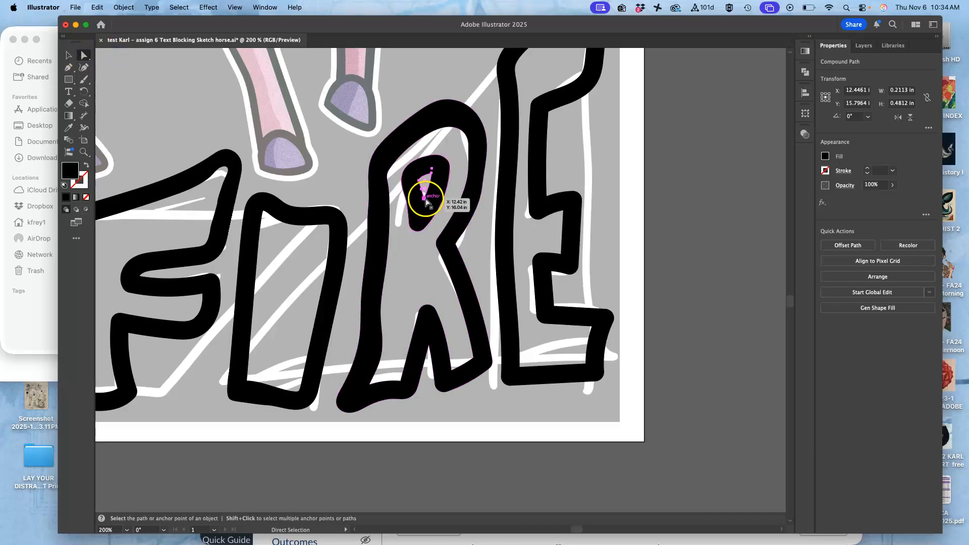
pyautogui.moveTo(425, 198); pyautogui.dragTo(423, 209)
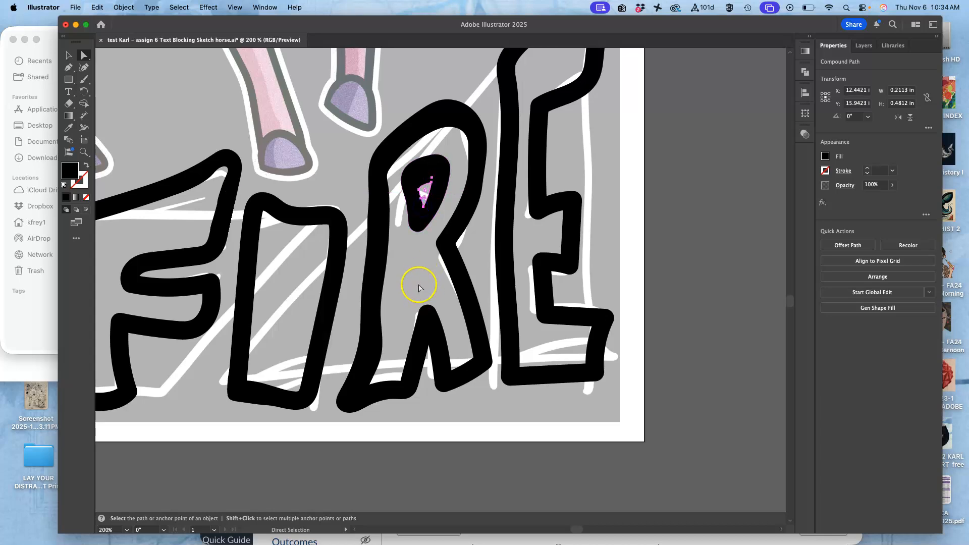
# Redraw the small opening inside the R's counter with the Pencil tool as a larger rounded shape, about 0.29 by 0.62 in
pyautogui.press('super+equal')
pyautogui.press('super+equal')
pyautogui.press('super+equal')
pyautogui.press('super+equal')
pyautogui.press('super+equal')
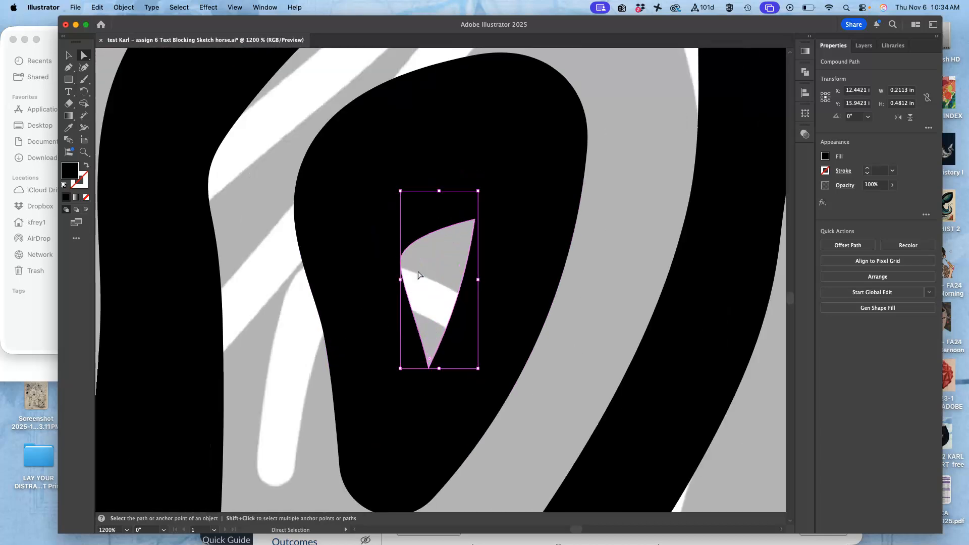
pyautogui.click(84, 80)
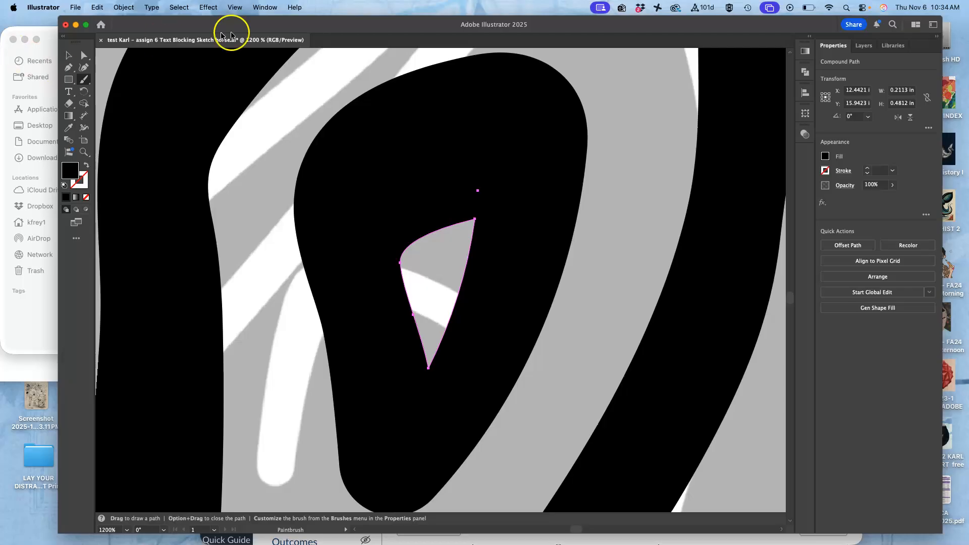
pyautogui.click(82, 79)
pyautogui.click(107, 103)
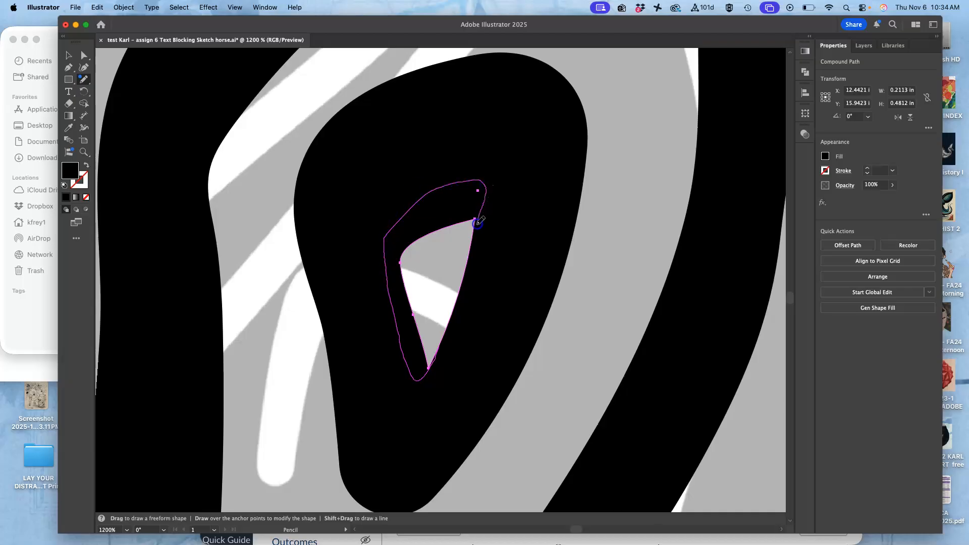
pyautogui.moveTo(473, 242); pyautogui.dragTo(472, 244)
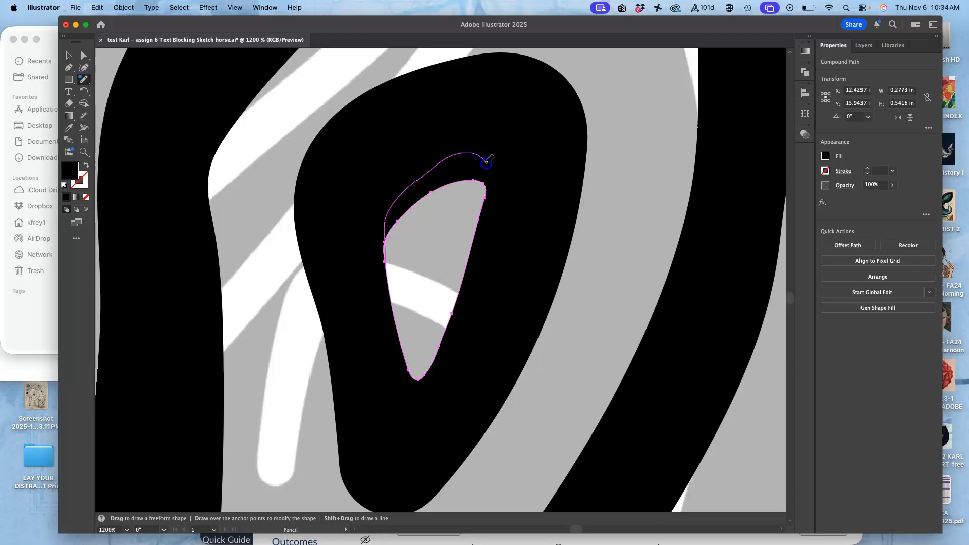
pyautogui.moveTo(485, 201); pyautogui.dragTo(485, 202)
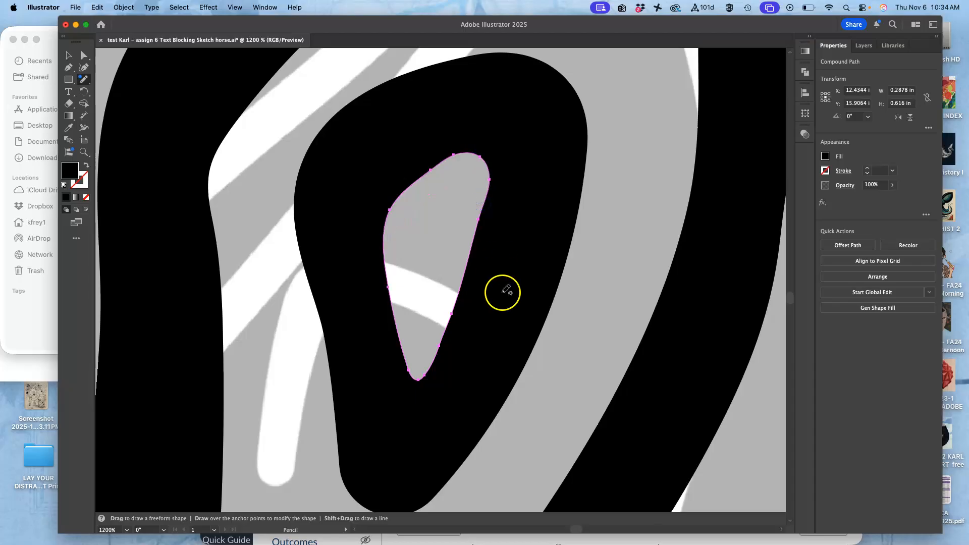
# Redraw the outer right and left edges of the R's counter outline with the Pencil tool, slimming it to about 0.72 in wide
pyautogui.keyDown('super'); pyautogui.click(552, 175); pyautogui.keyUp('super')
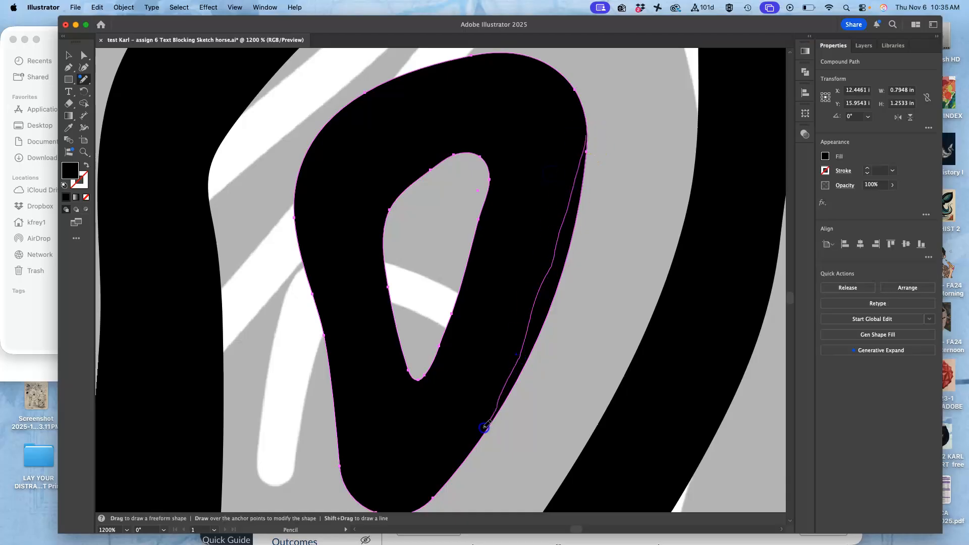
pyautogui.moveTo(471, 453); pyautogui.dragTo(472, 452)
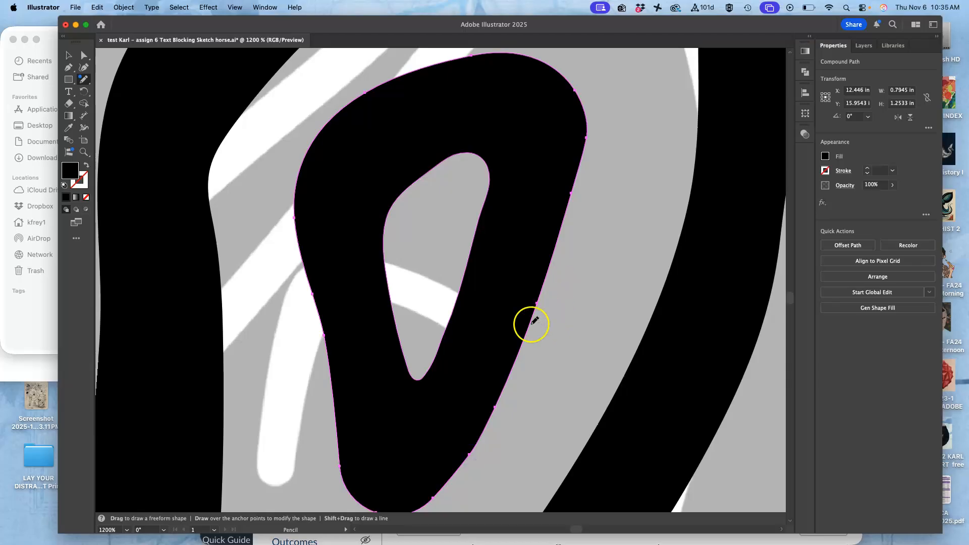
pyautogui.hscroll(-2, 531, 324)
pyautogui.scroll(1, 530, 325)
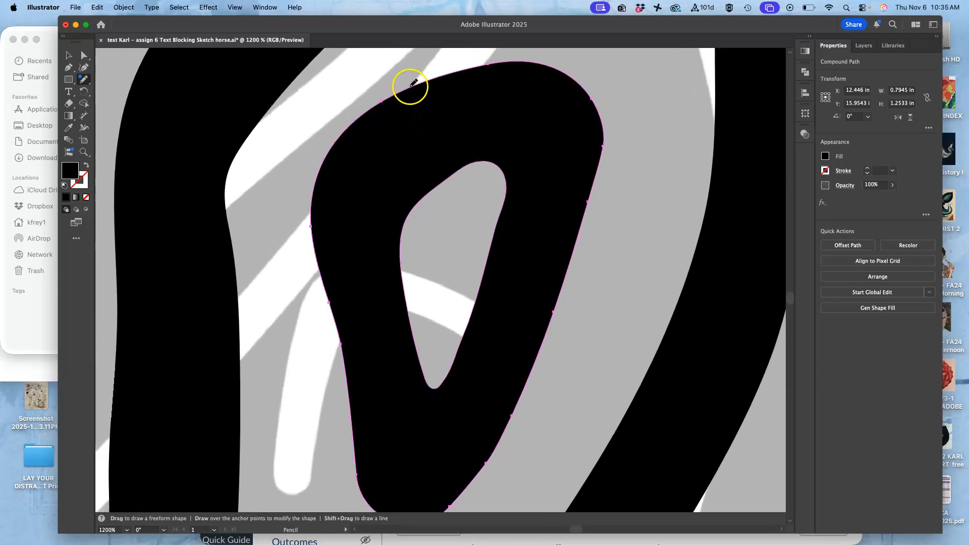
pyautogui.moveTo(488, 65); pyautogui.dragTo(366, 142)
pyautogui.moveTo(327, 218); pyautogui.dragTo(332, 319)
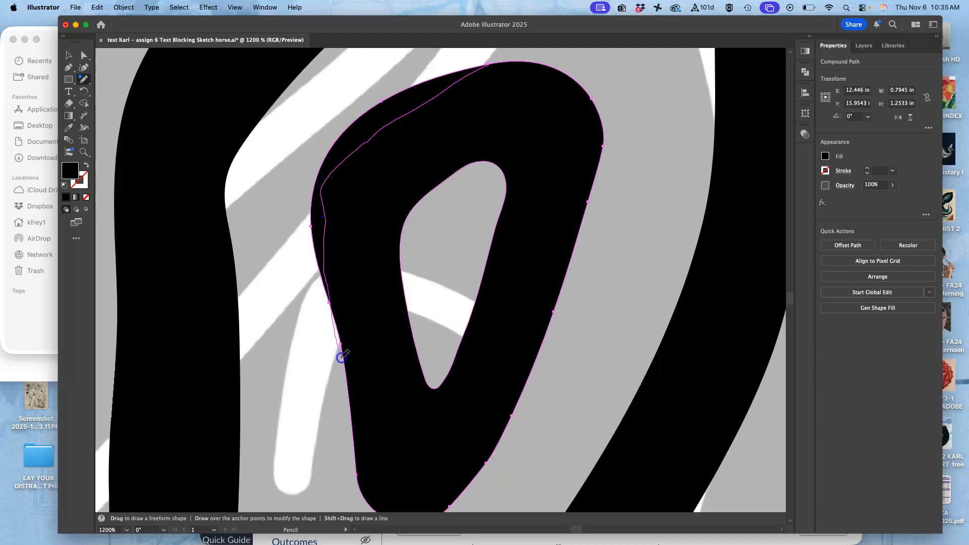
pyautogui.moveTo(347, 371); pyautogui.dragTo(339, 238)
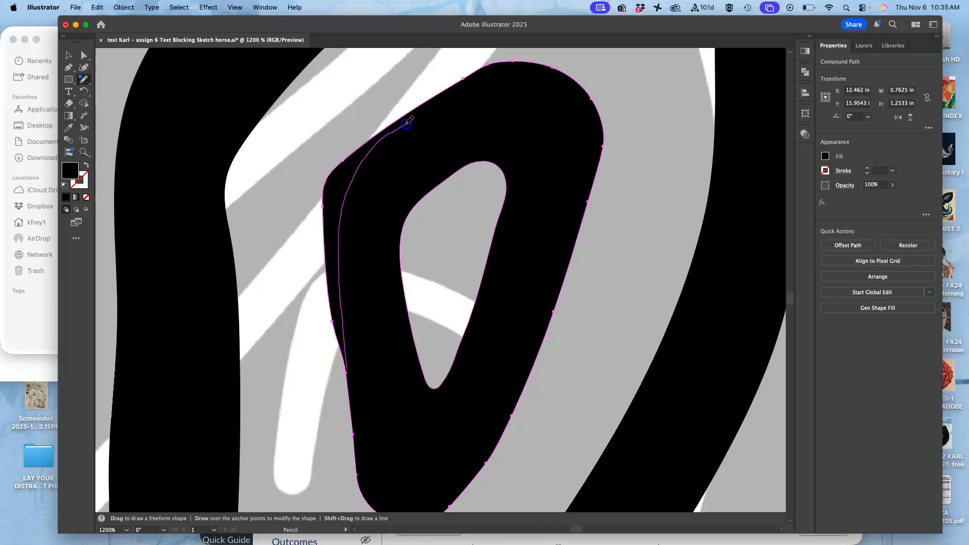
pyautogui.moveTo(470, 73); pyautogui.dragTo(470, 74)
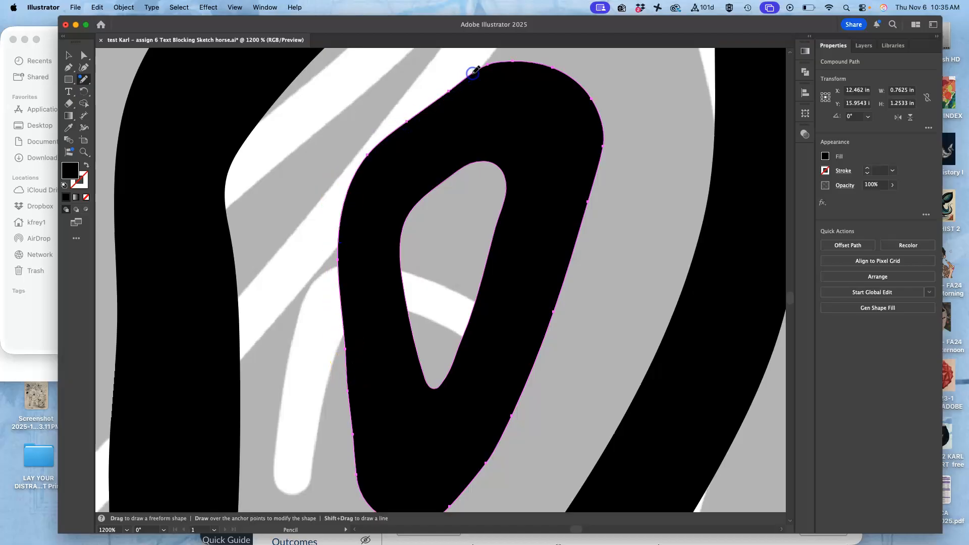
# Redraw the inner edge and foot corner of the R's left leg with the Pencil tool to thin the lower leg
pyautogui.press('super+minus')
pyautogui.press('super+minus')
pyautogui.press('super+minus')
pyautogui.press('super+minus')
pyautogui.press('super+minus')
pyautogui.press('super+minus')
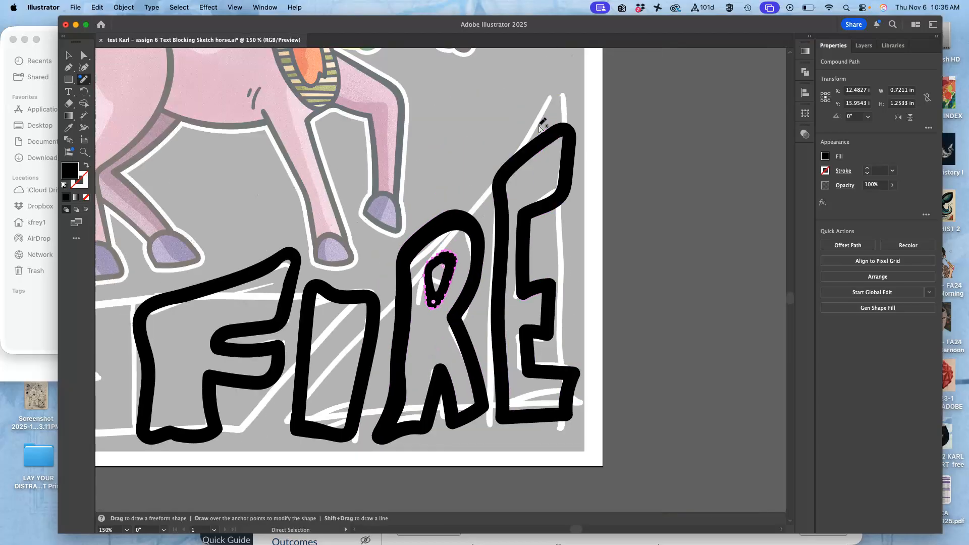
pyautogui.hscroll(2, 414, 322)
pyautogui.scroll(-1, 415, 322)
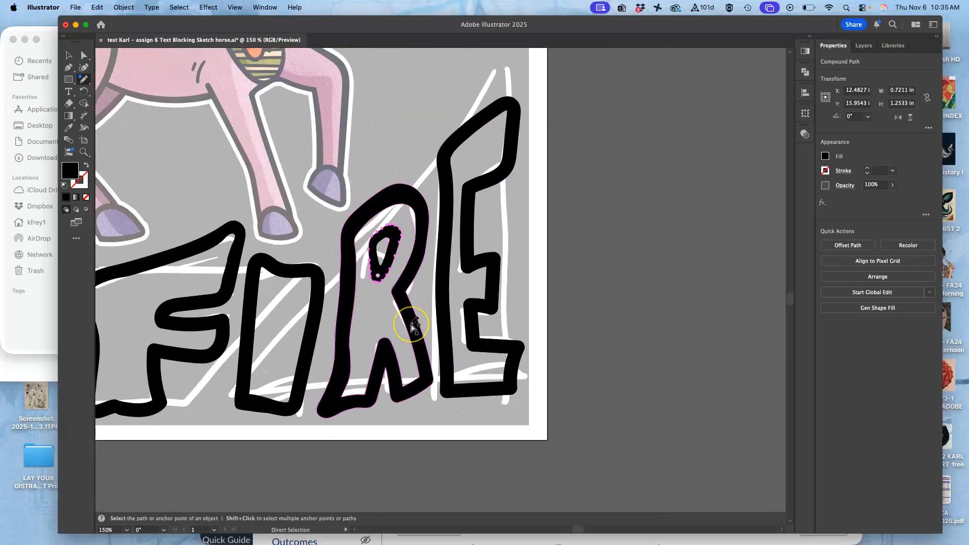
pyautogui.press('super+plus')
pyautogui.press('super+plus')
pyautogui.press('super+plus')
pyautogui.scroll(-5, 415, 322)
pyautogui.hscroll(1, 415, 322)
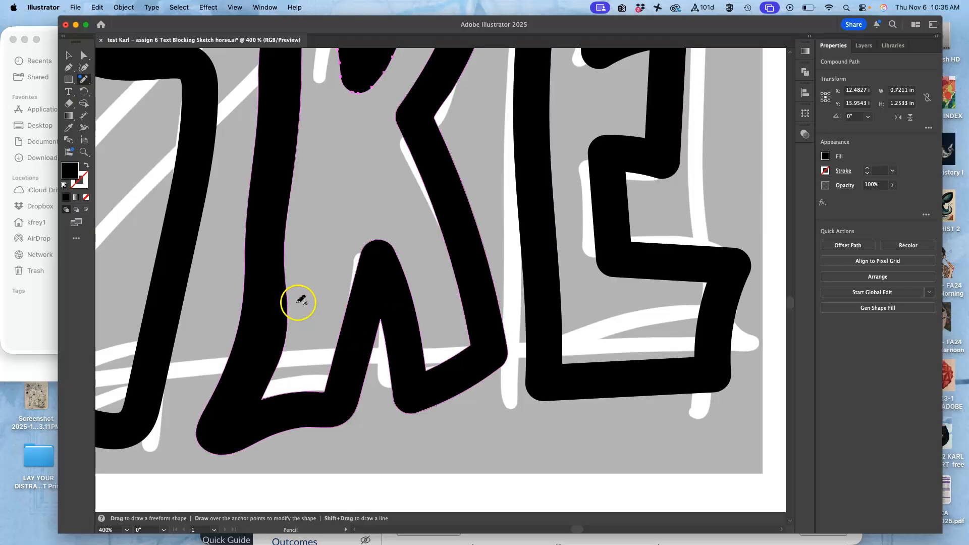
pyautogui.keyDown('super'); pyautogui.click(275, 304); pyautogui.keyUp('super')
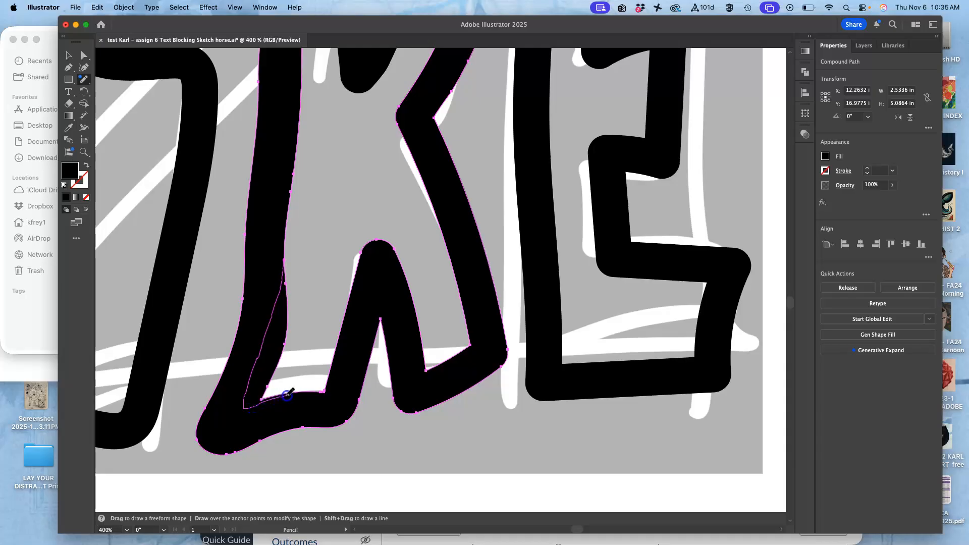
pyautogui.moveTo(288, 394); pyautogui.dragTo(287, 394)
# Redraw the outer edge of the R's left leg with the Pencil tool as a straighter line toward the foot
pyautogui.keyDown('super'); pyautogui.click(272, 230); pyautogui.keyUp('super')
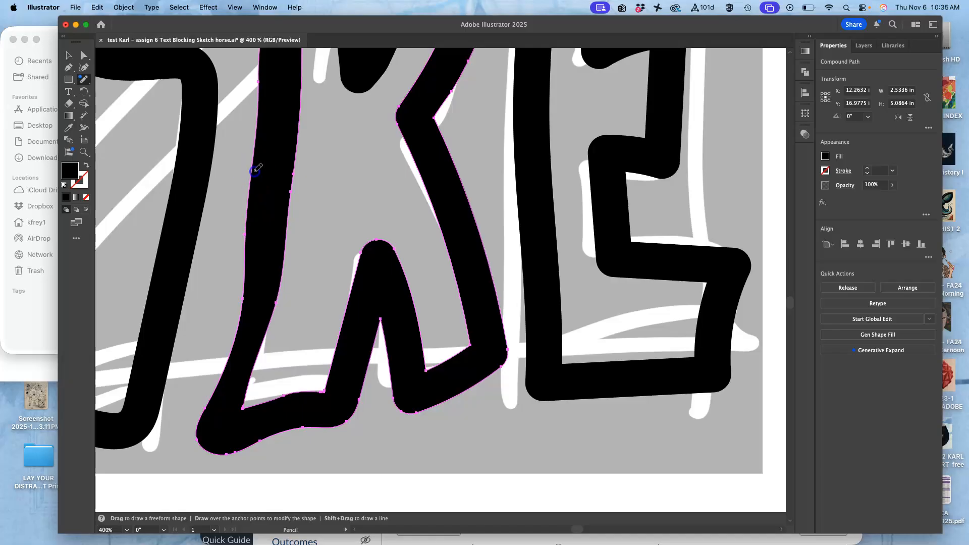
pyautogui.moveTo(238, 287); pyautogui.dragTo(222, 345)
pyautogui.moveTo(213, 396); pyautogui.dragTo(208, 400)
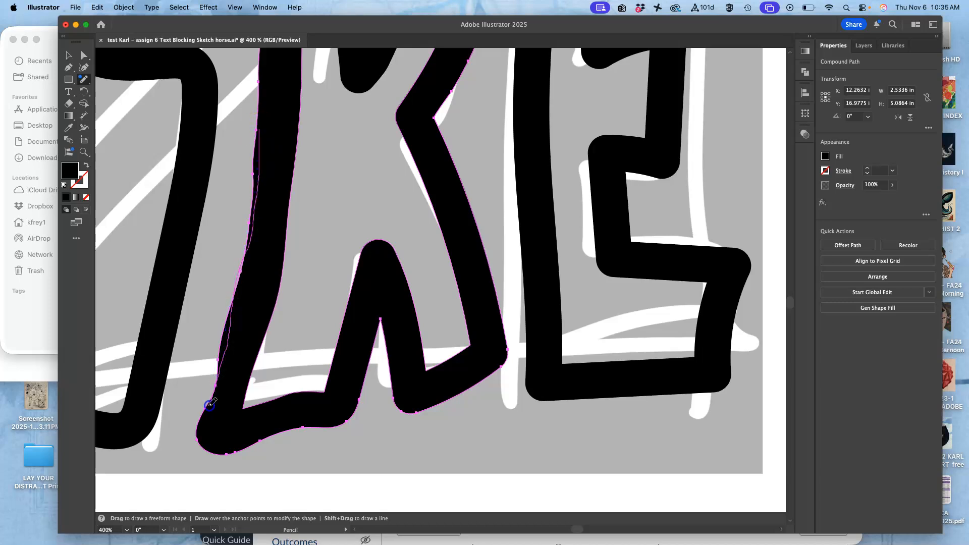
# Redraw the inner edge of the R's left leg from mid-height to the foot with the Pencil tool, making it straighter
pyautogui.scroll(5, 288, 216)
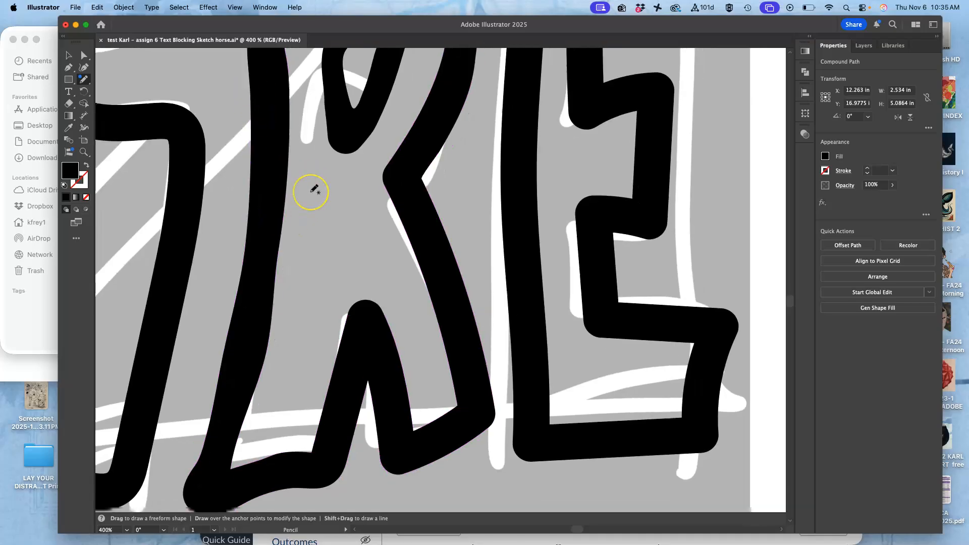
pyautogui.scroll(-5, 313, 190)
pyautogui.hscroll(4, 313, 191)
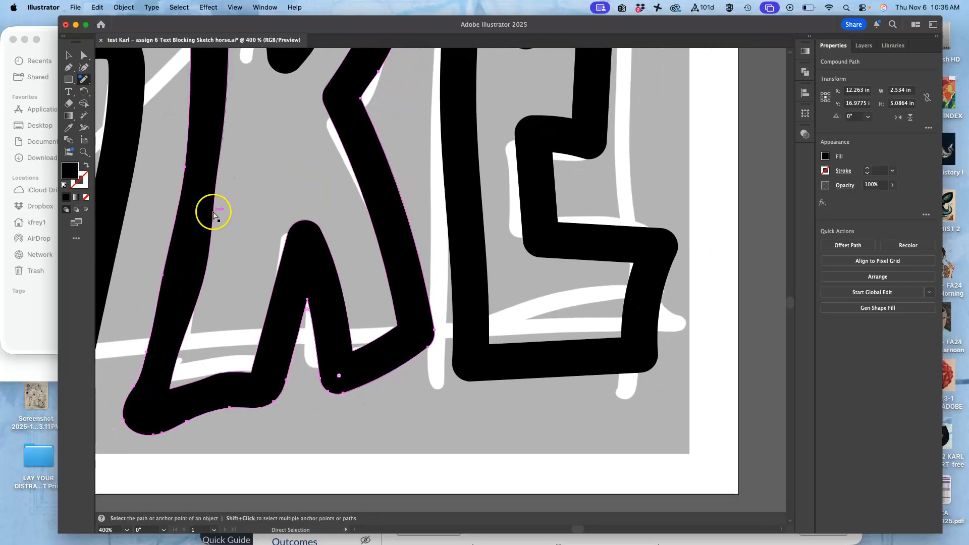
pyautogui.keyDown('super'); pyautogui.click(205, 212); pyautogui.keyUp('super')
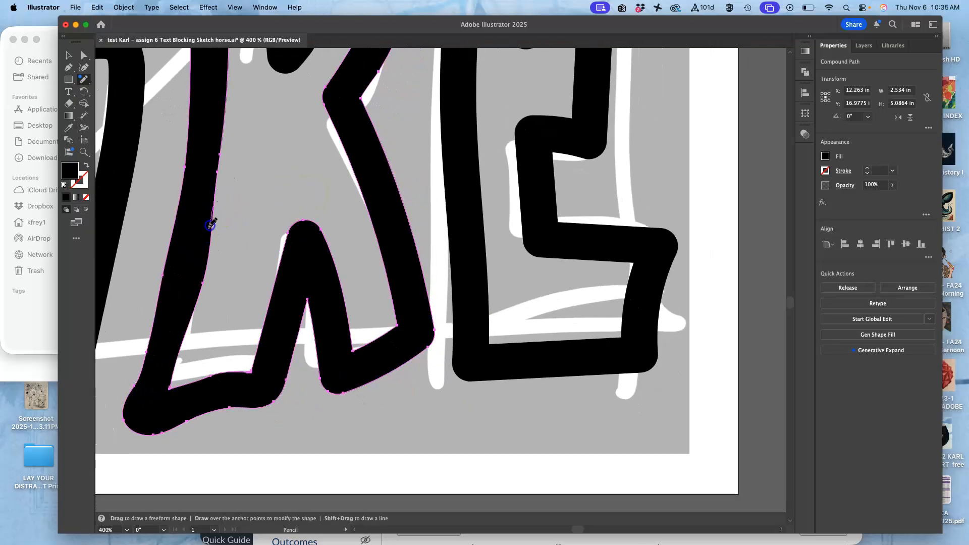
pyautogui.moveTo(195, 312); pyautogui.dragTo(192, 314)
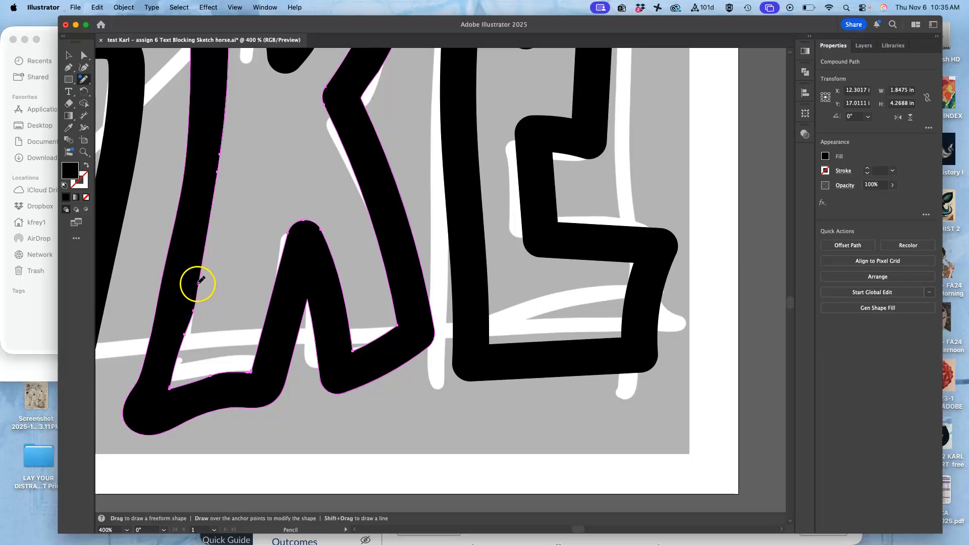
# Smooth the inner edge of the R's left leg down to the foot with the Smooth tool
pyautogui.click(87, 81)
pyautogui.click(119, 117)
pyautogui.moveTo(213, 169); pyautogui.dragTo(188, 385)
# Examine the refined R alongside the other FIRE letters and within the whole poster
pyautogui.hscroll(3, 273, 229)
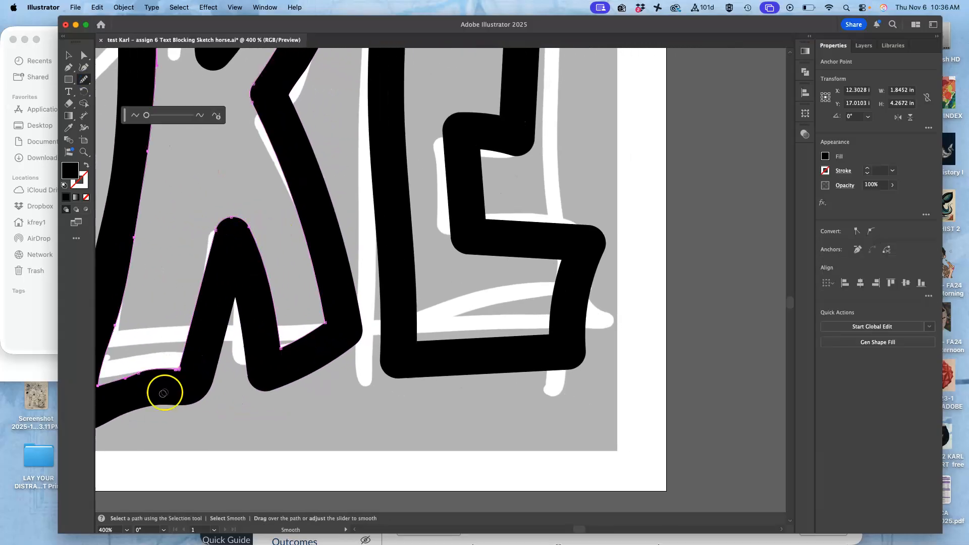
pyautogui.hscroll(-5, 202, 362)
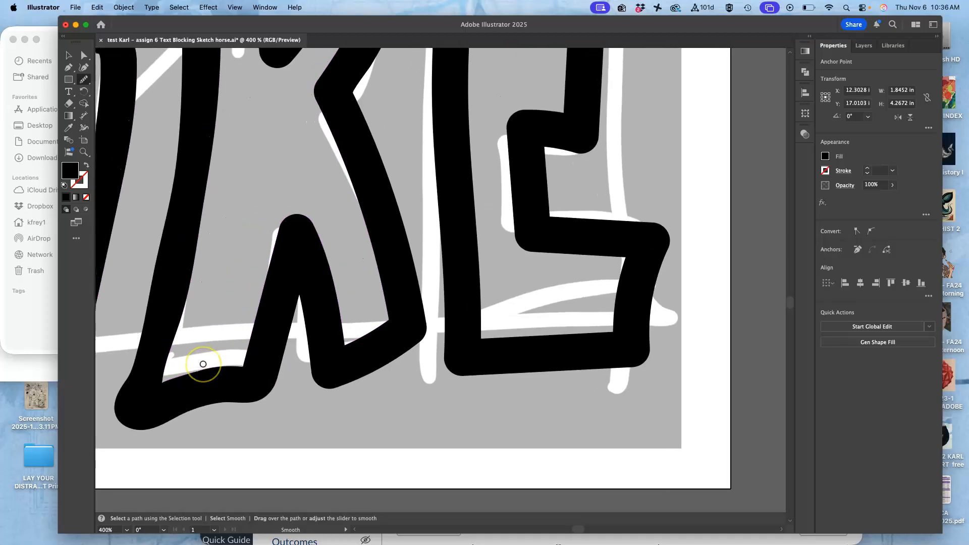
pyautogui.scroll(6, 203, 364)
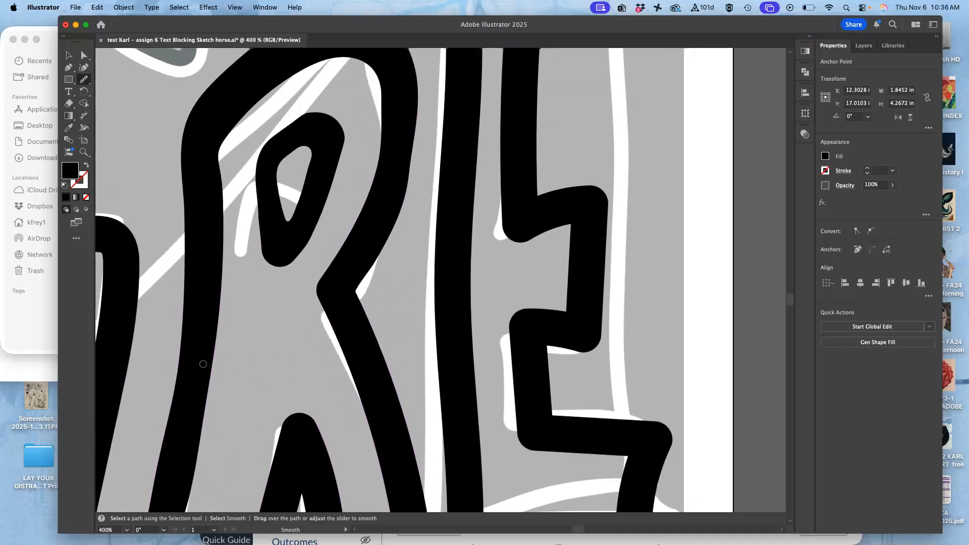
pyautogui.hscroll(4, 203, 364)
pyautogui.scroll(-4, 202, 364)
pyautogui.hscroll(3, 203, 364)
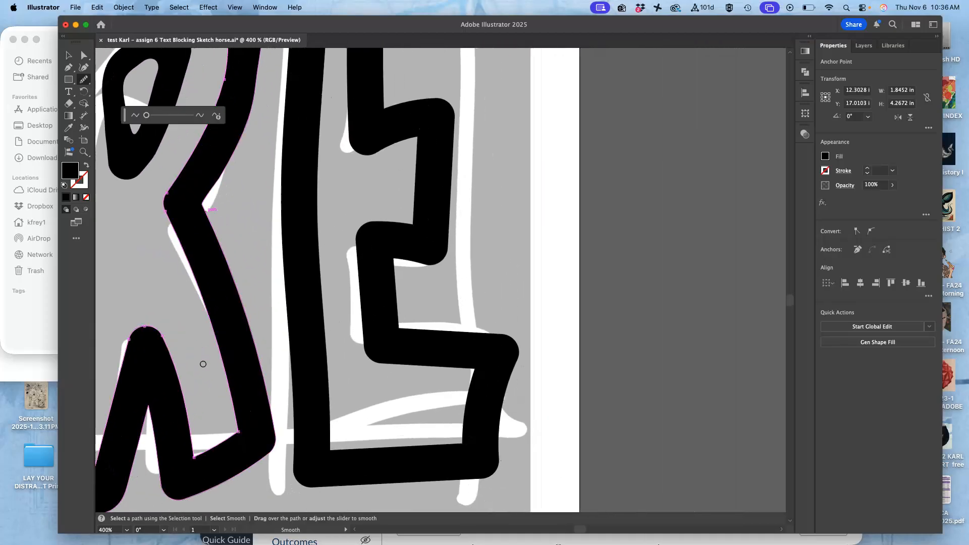
pyautogui.press('super+minus')
pyautogui.press('super+minus')
pyautogui.press('super+minus')
pyautogui.scroll(5, 203, 364)
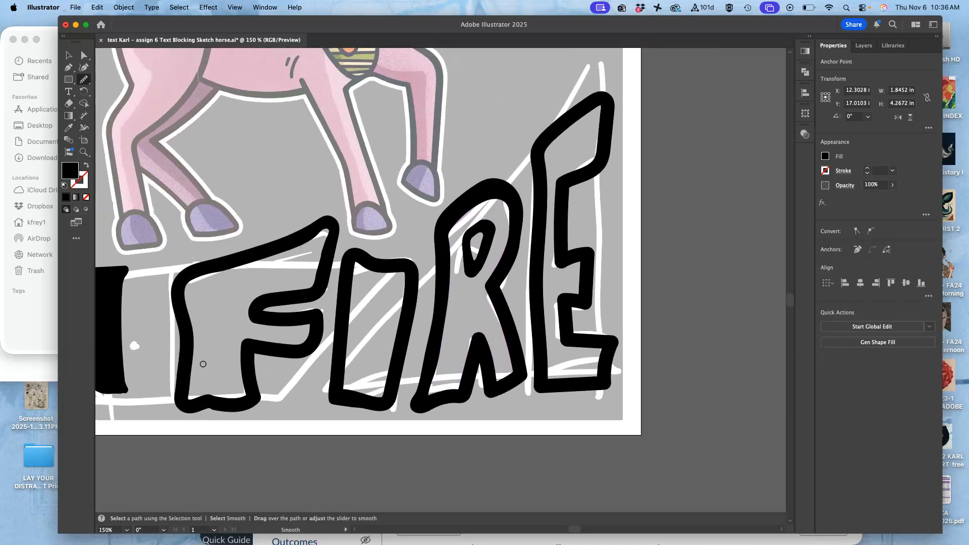
pyautogui.press('super+minus')
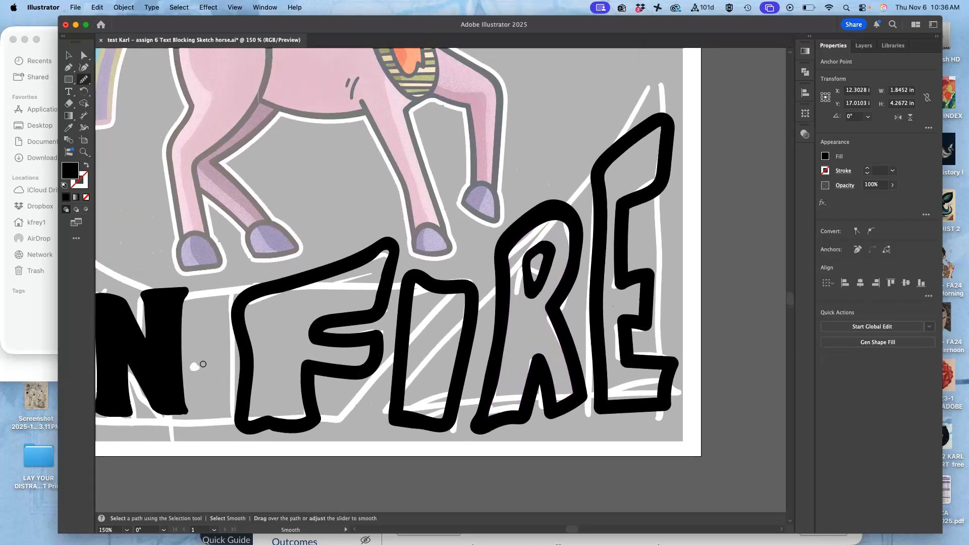
pyautogui.press('super+minus')
pyautogui.press('super+minus')
pyautogui.scroll(5, 203, 364)
pyautogui.hscroll(-2, 203, 364)
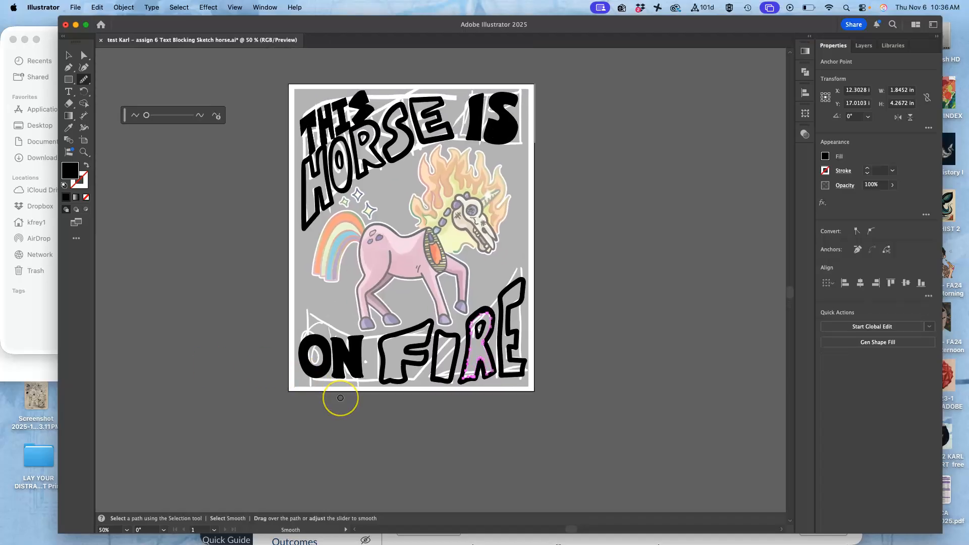
# Toggle the visibility of Layer 2 to check its contents against the THIS HORSE IS lettering, leaving the layer hidden
pyautogui.press('super+equal')
pyautogui.press('super+equal')
pyautogui.press('super+equal')
pyautogui.scroll(15, 340, 398)
pyautogui.hscroll(-9, 340, 398)
pyautogui.scroll(10, 340, 398)
pyautogui.hscroll(2, 340, 398)
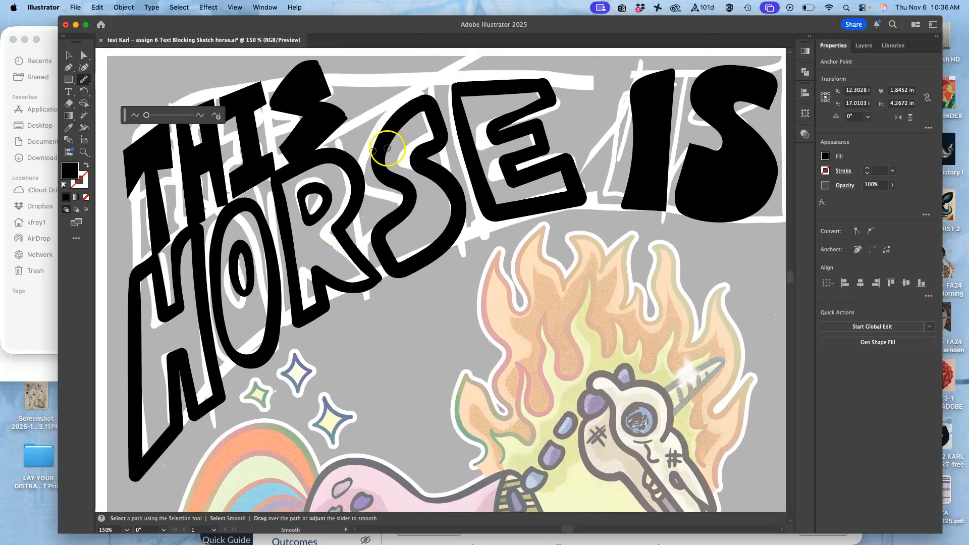
pyautogui.click(858, 47)
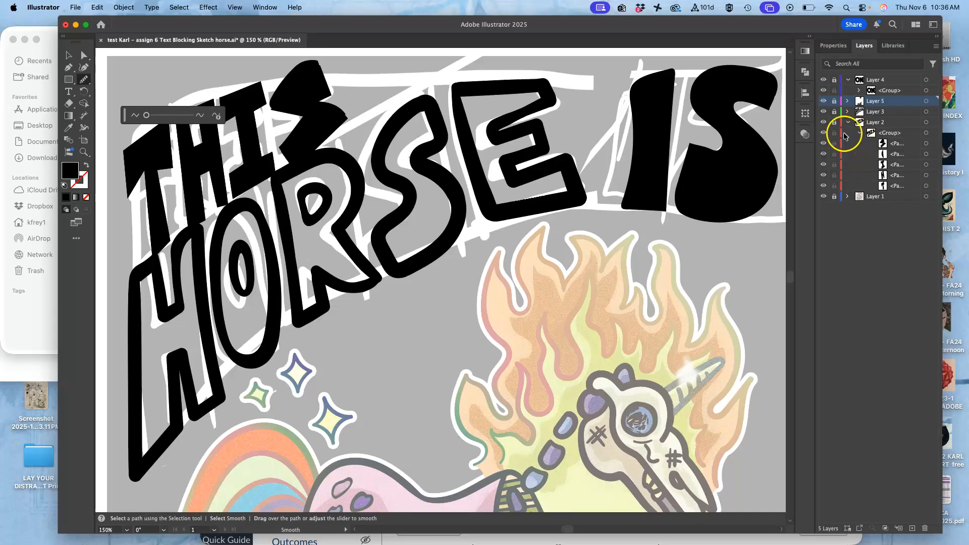
pyautogui.click(824, 123)
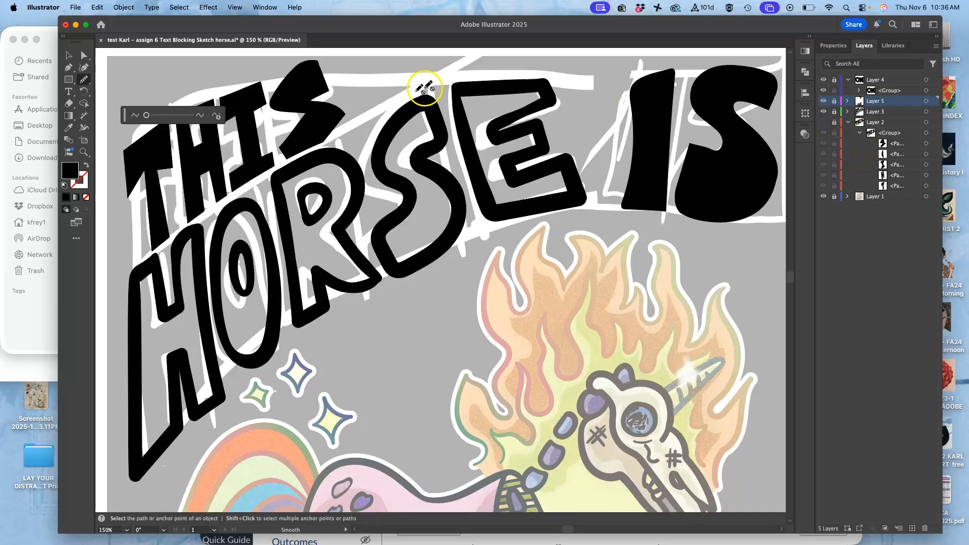
pyautogui.click(824, 123)
pyautogui.click(824, 123)
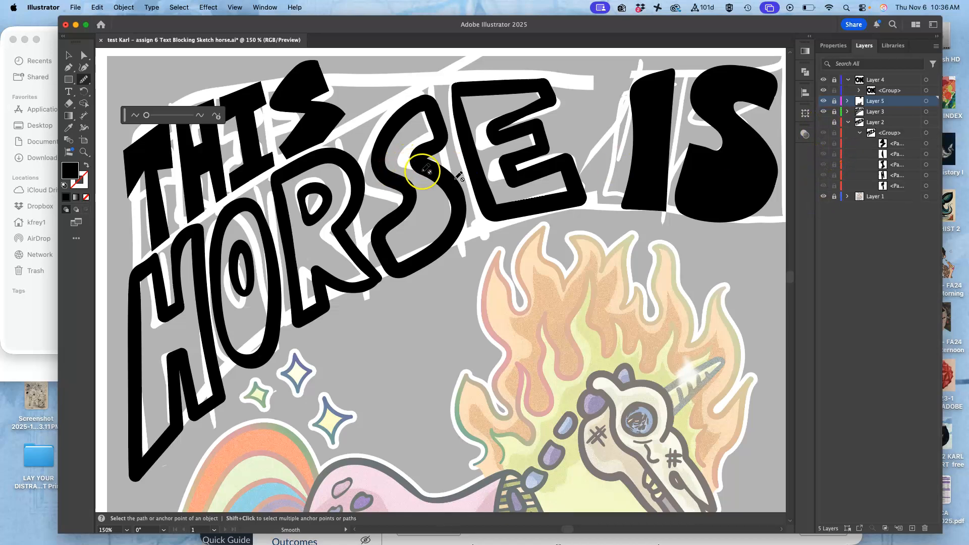
# Hide Layer 1 with the horse illustration and sketch guides, and bring the whole artboard into view
pyautogui.click(824, 196)
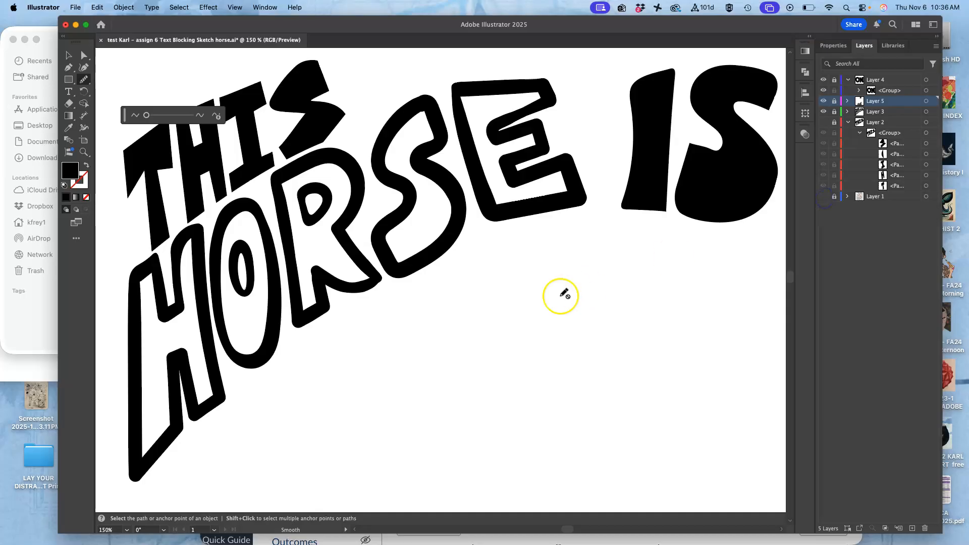
pyautogui.press('super+minus')
pyautogui.press('super+minus')
pyautogui.press('super+minus')
pyautogui.press('super+minus')
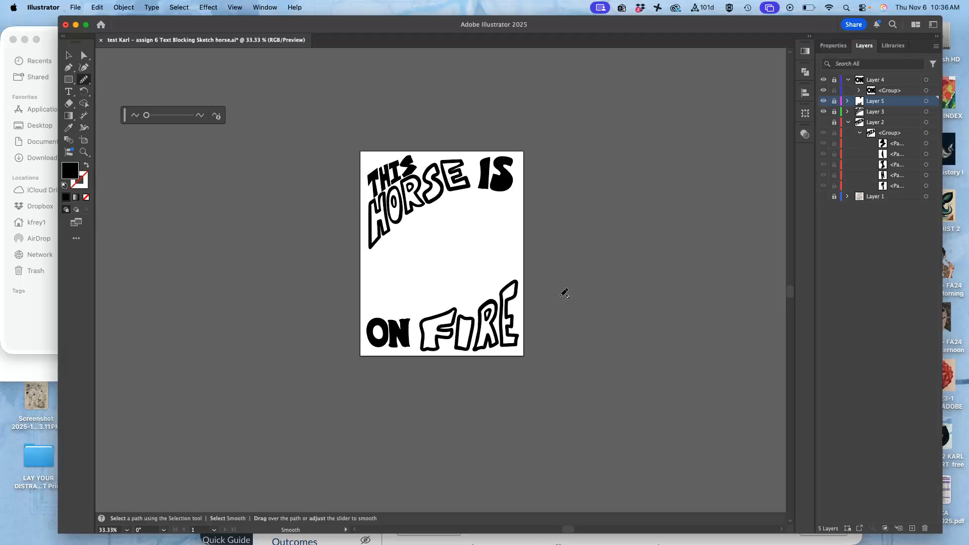
# Unlock Layers 3, 4 and 5, and select all the THIS HORSE IS ON FIRE lettering with Direct Selection
pyautogui.click(69, 58)
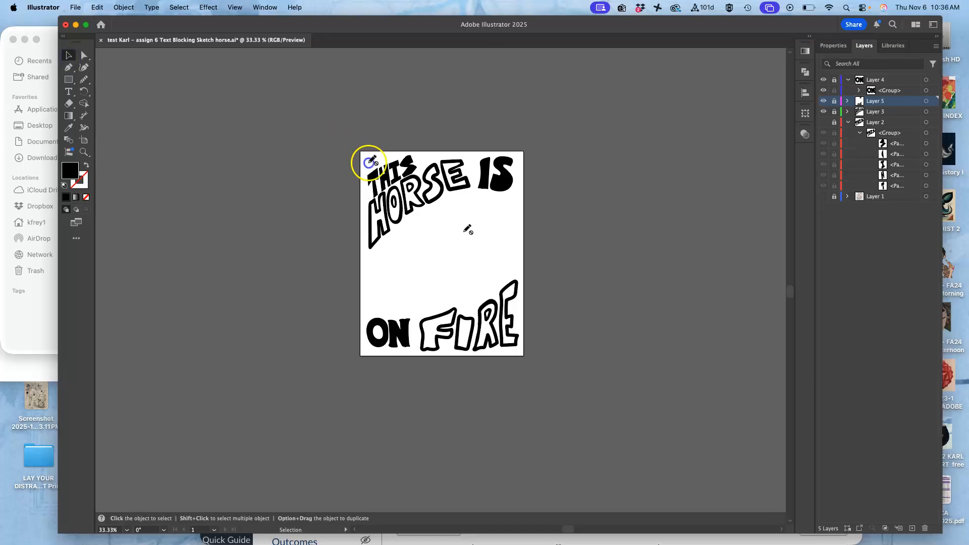
pyautogui.click(85, 56)
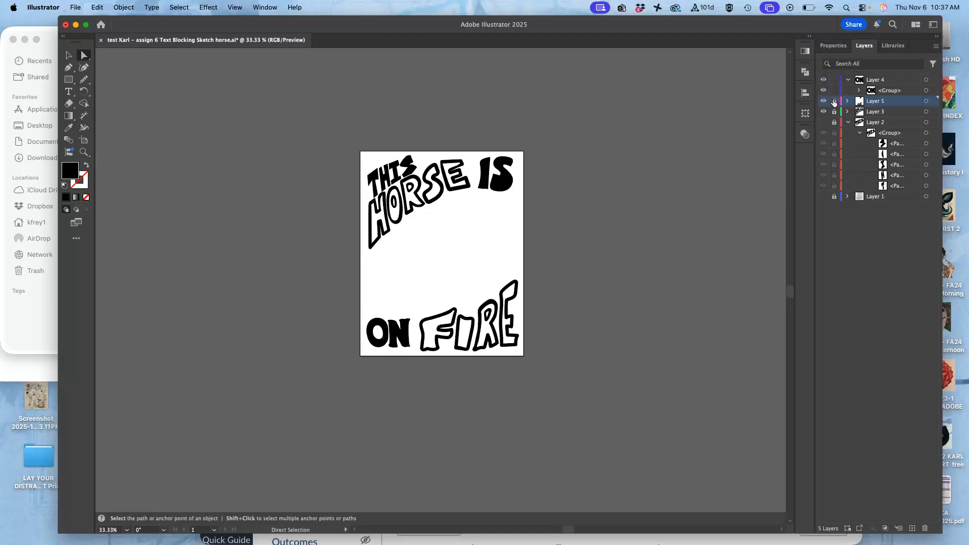
pyautogui.moveTo(336, 135); pyautogui.dragTo(580, 394)
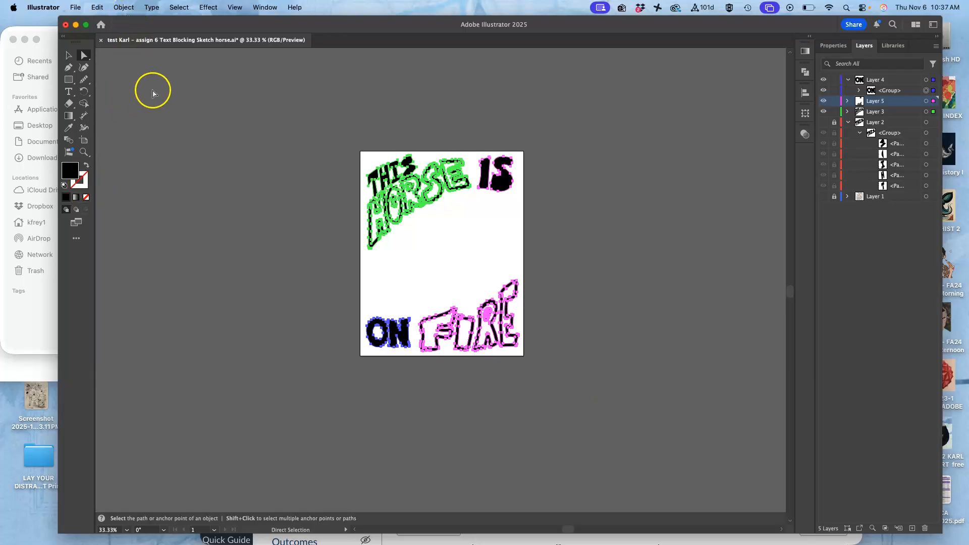
pyautogui.hscroll(2, 489, 256)
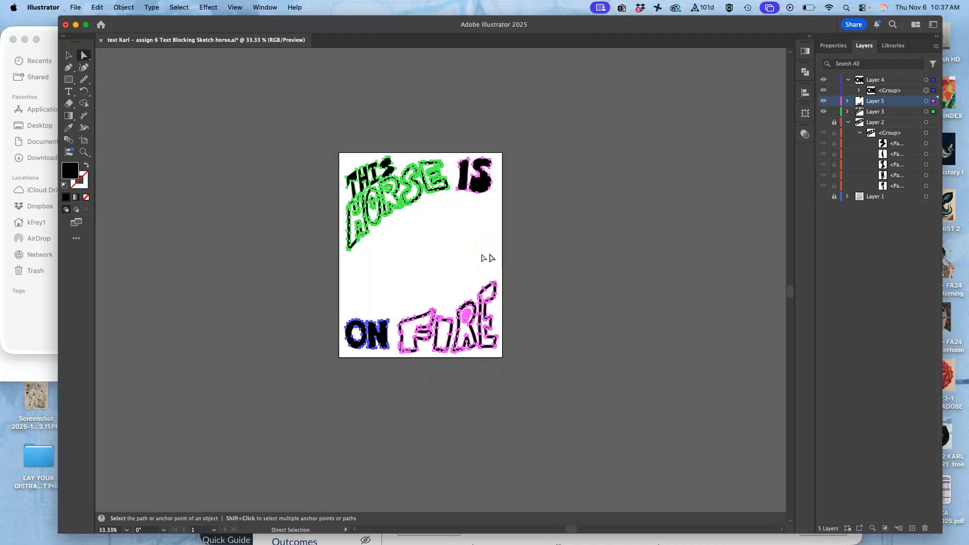
# Save a copy of the lettering document in Adobe Illustrator (ai) format in the Assign. #6 folder, using the Illustrator 2020 version
pyautogui.click(76, 7)
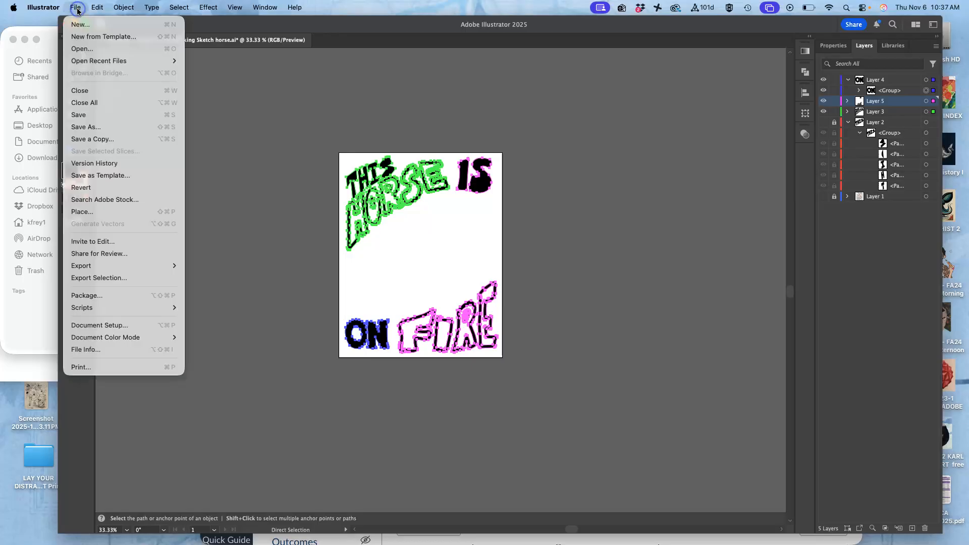
pyautogui.click(102, 140)
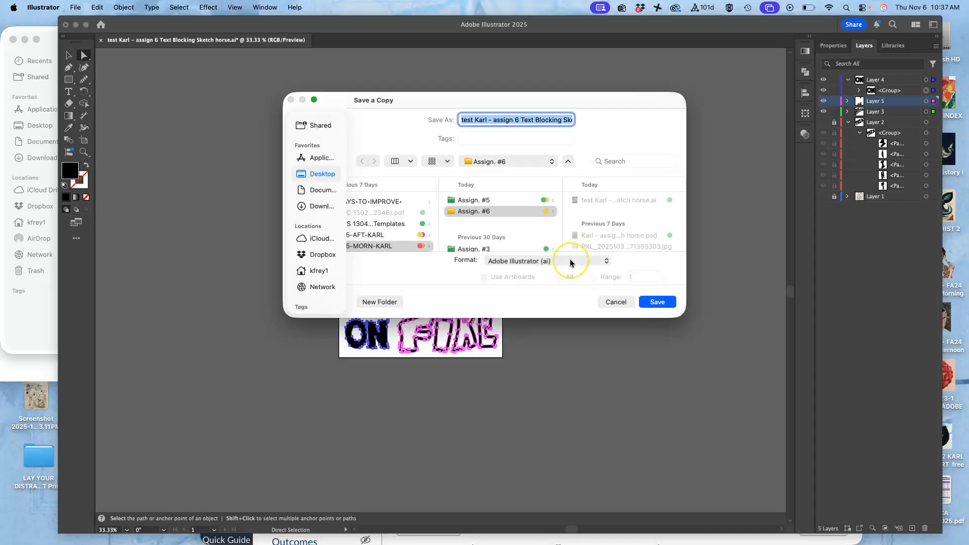
pyautogui.click(658, 302)
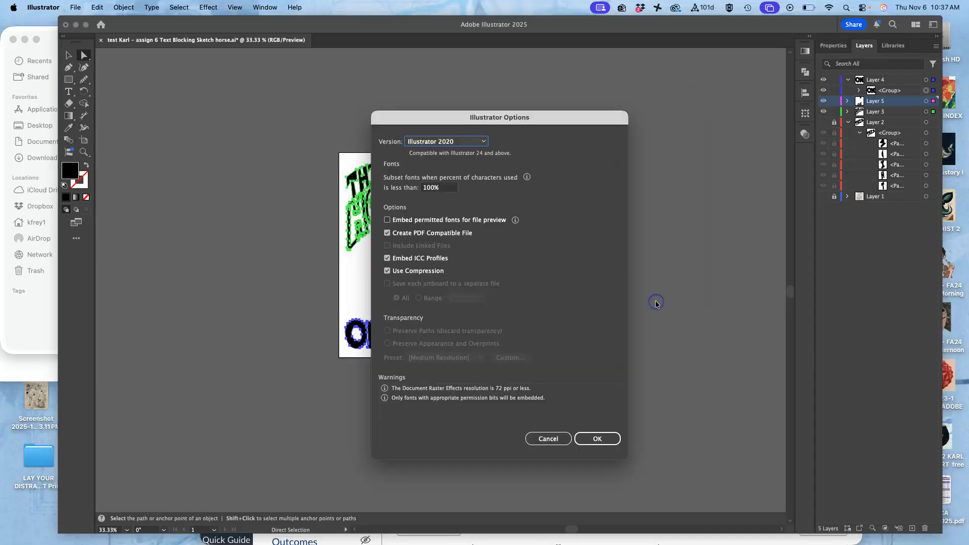
pyautogui.click(598, 439)
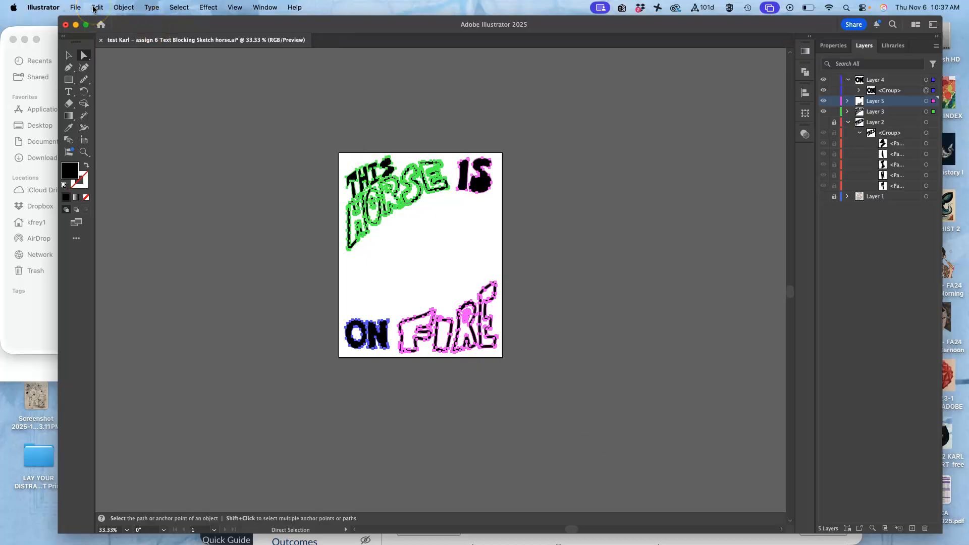
# Save the lettering document as an SVG file in the Assign. #6 folder with the SVG 1.1 profile
pyautogui.click(75, 8)
pyautogui.click(96, 127)
pyautogui.click(588, 267)
pyautogui.click(563, 327)
pyautogui.click(655, 303)
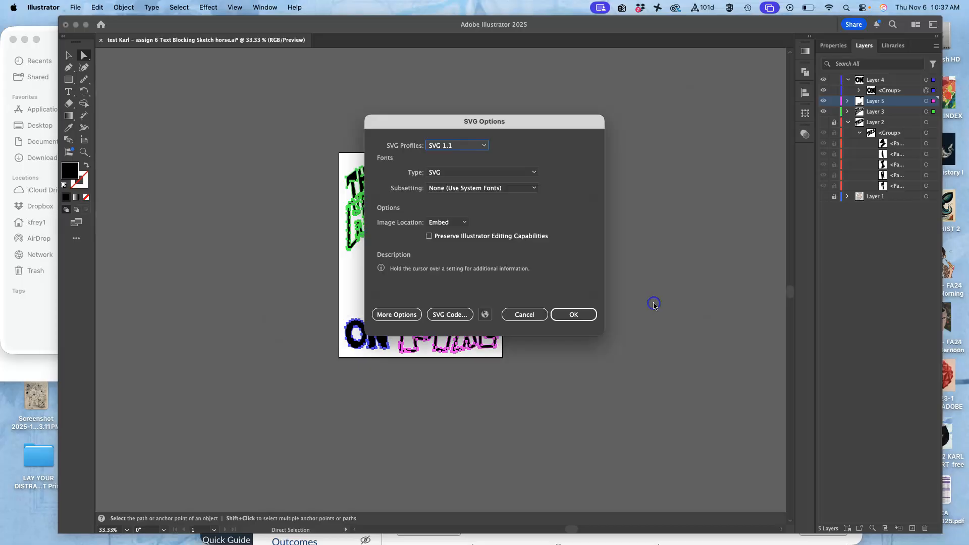
pyautogui.click(581, 315)
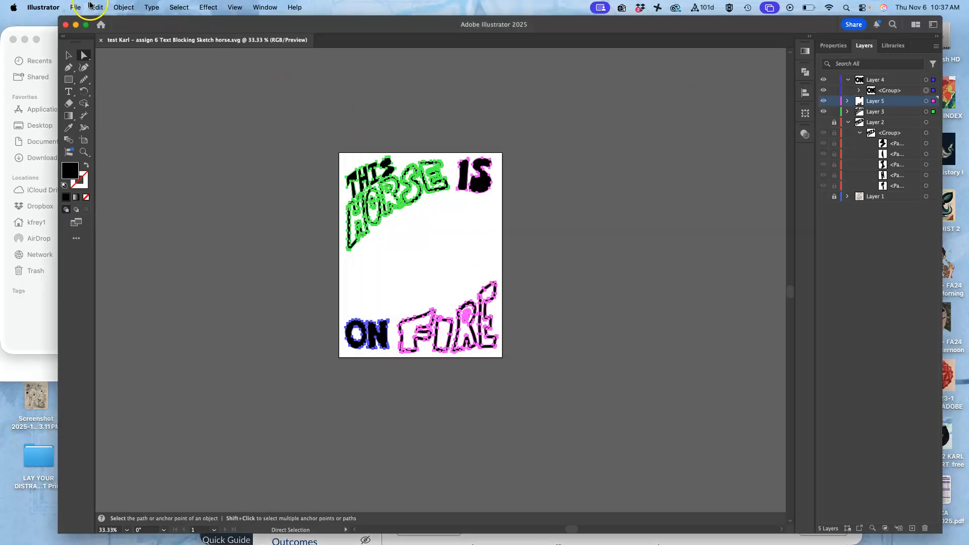
# Save the lettering document as an Illustrator EPS file in the Assign. #6 folder, using the Illustrator 2020 EPS version
pyautogui.click(76, 7)
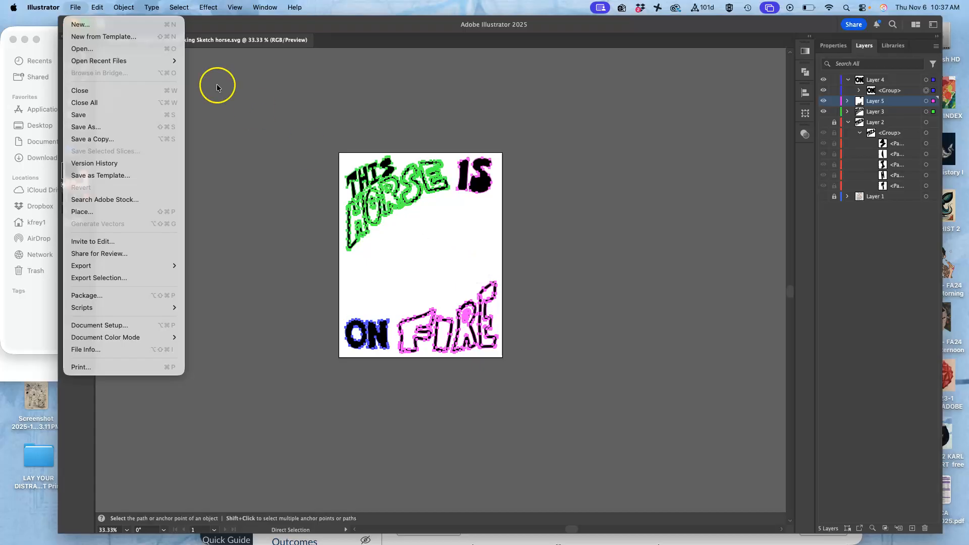
pyautogui.click(75, 7)
pyautogui.click(74, 7)
pyautogui.click(94, 128)
pyautogui.click(558, 261)
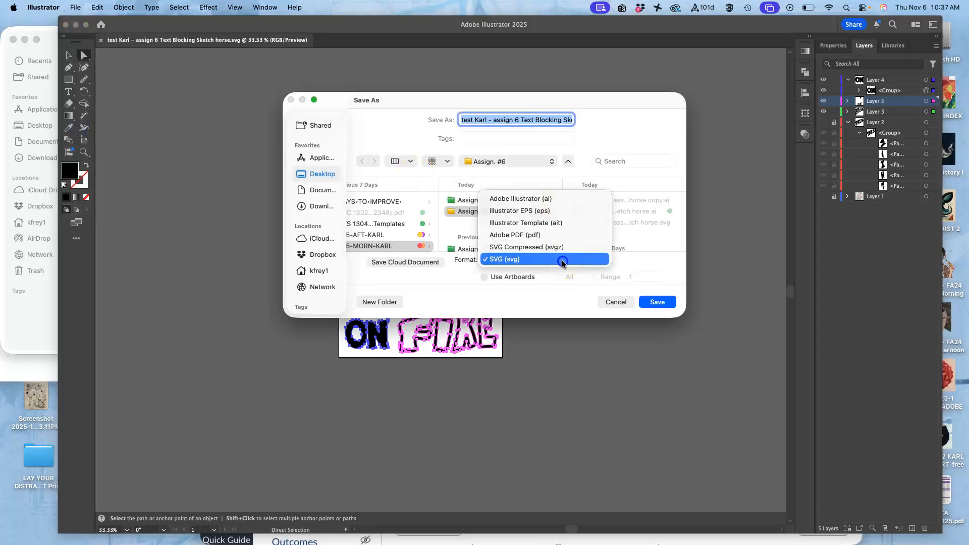
pyautogui.click(555, 210)
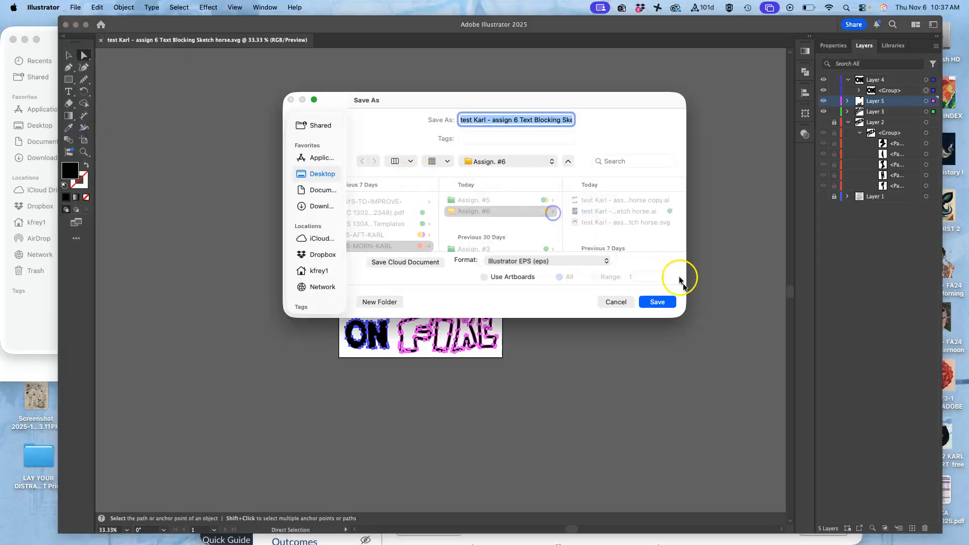
pyautogui.click(670, 304)
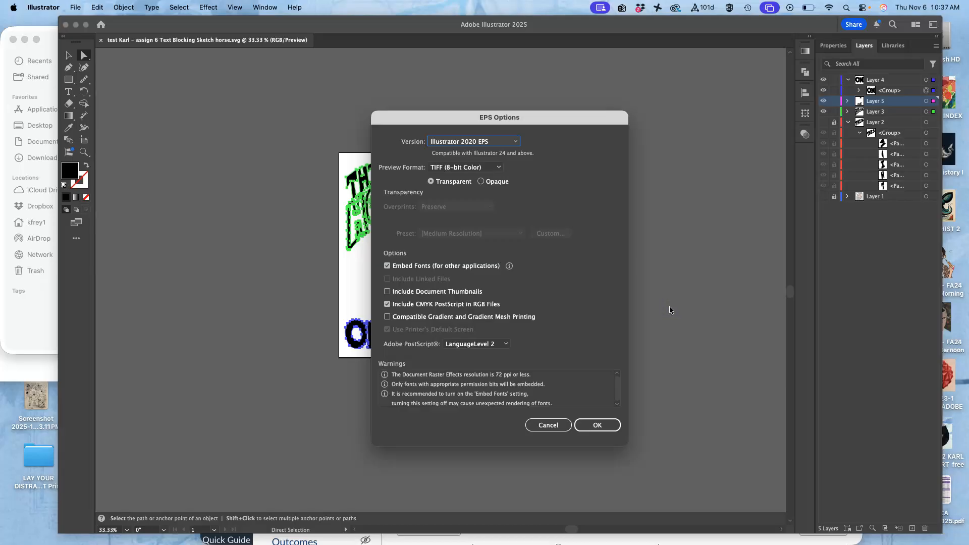
pyautogui.click(599, 425)
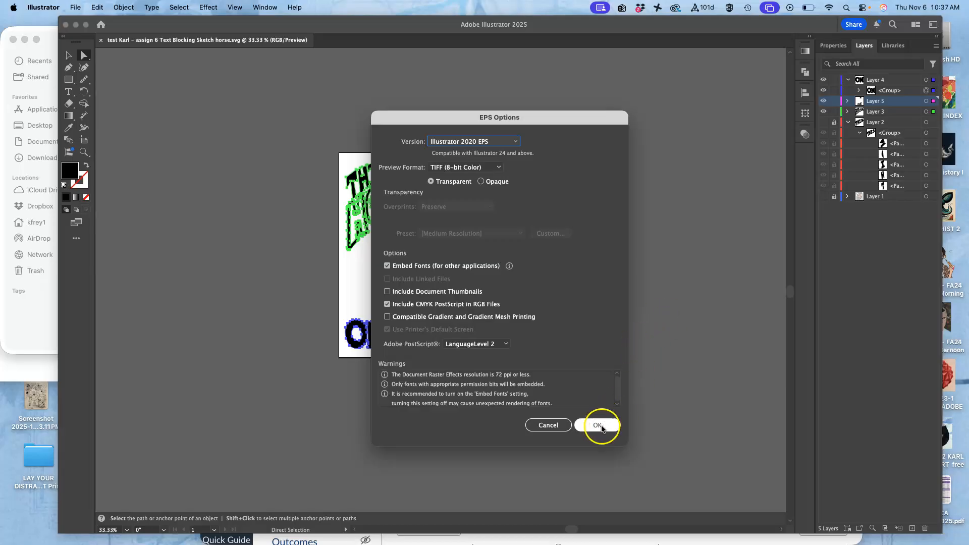
# Switch to the Assign. #6 folder in Finder and tag the EPS file purple and the .ai copy green
pyautogui.click(68, 24)
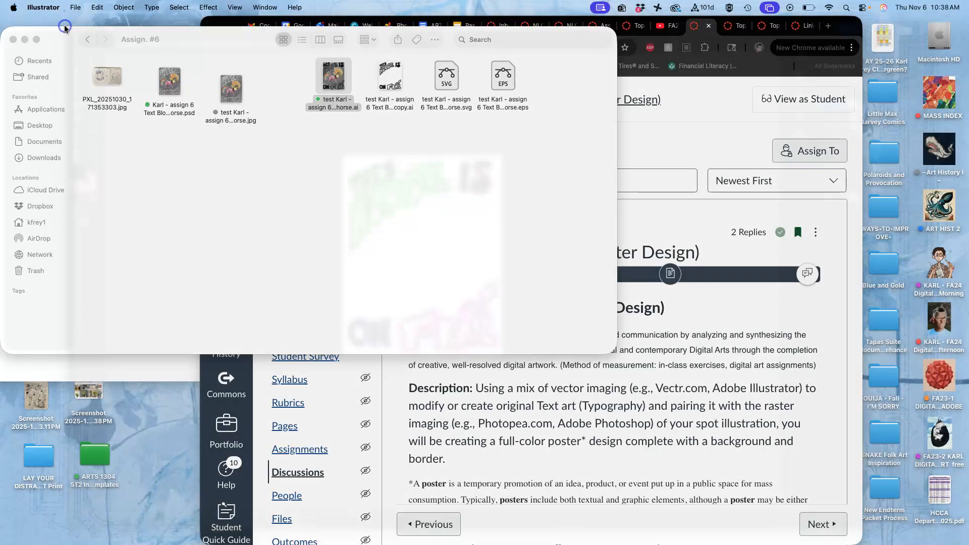
pyautogui.click(234, 168)
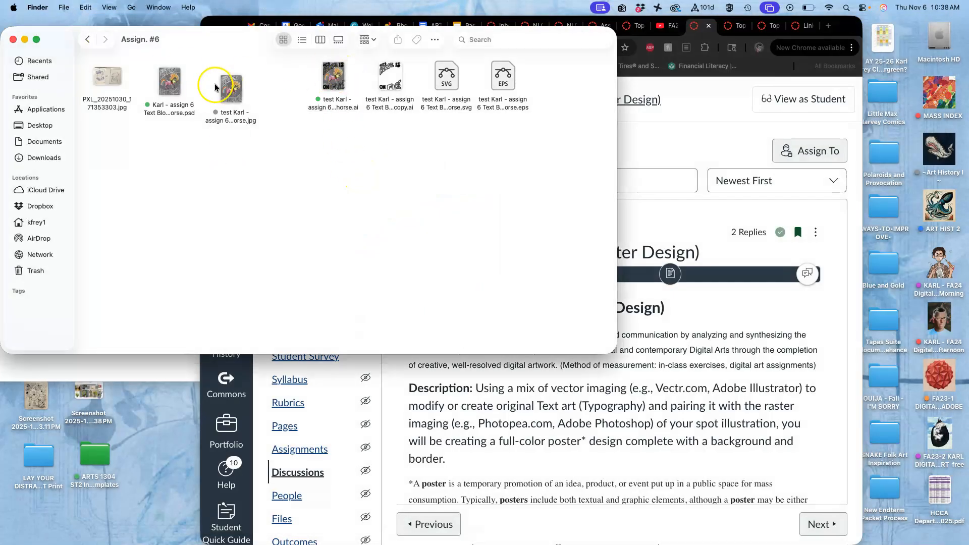
pyautogui.rightClick(509, 84)
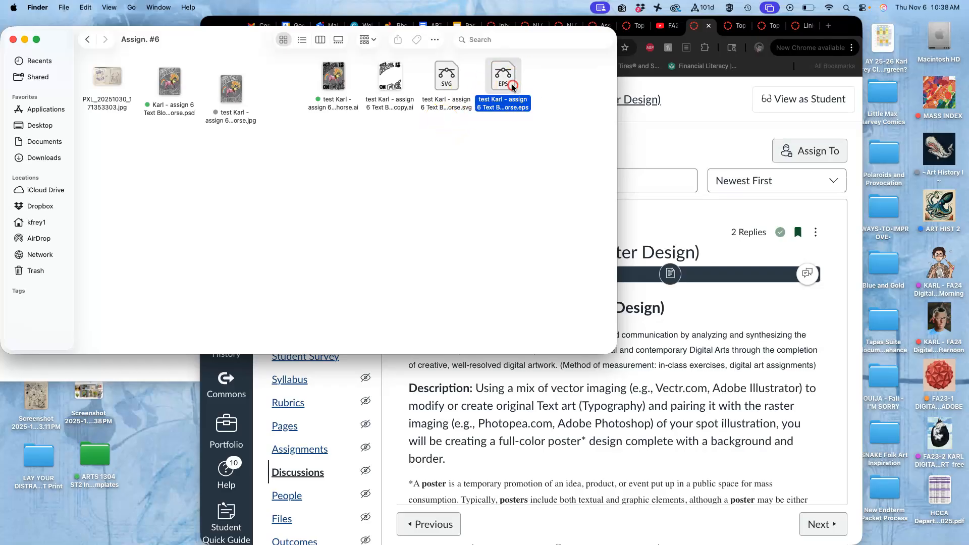
pyautogui.click(599, 245)
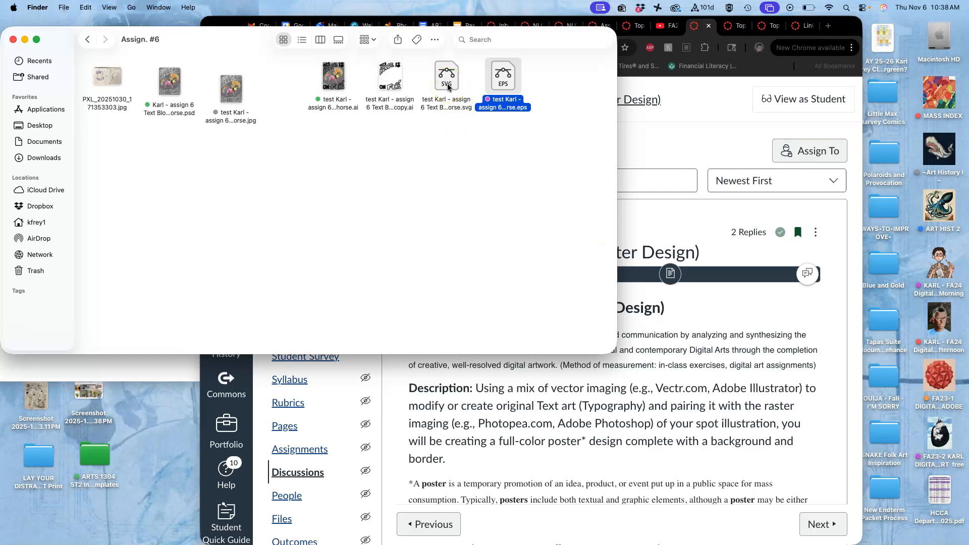
pyautogui.rightClick(402, 83)
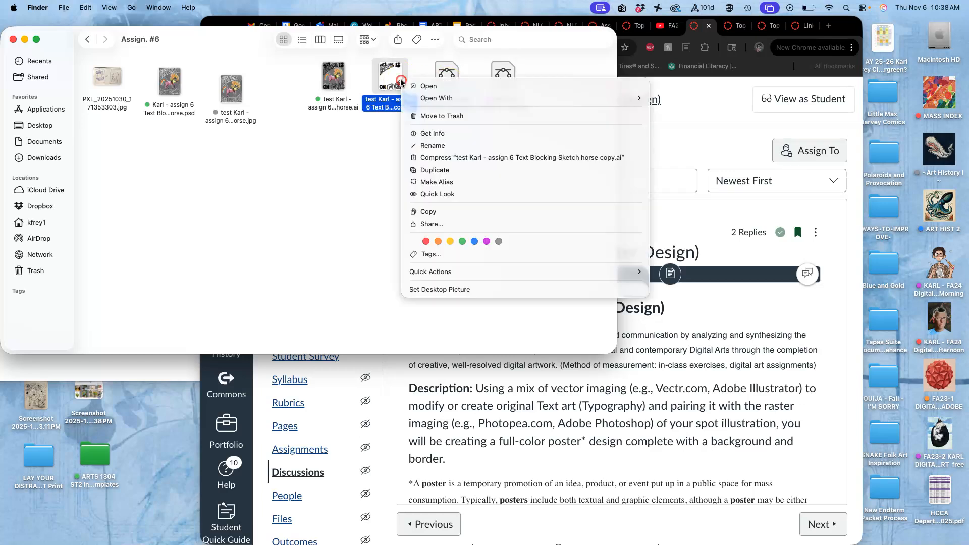
pyautogui.click(463, 242)
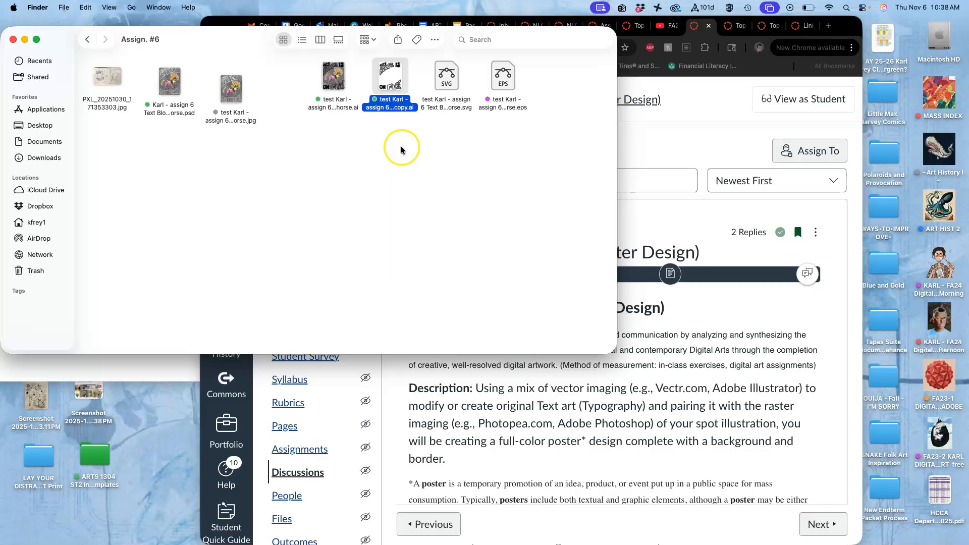
# Open the assignment 6 Text Blocking Sketch horse PSD in Photoshop and place the purple-tagged lettering EPS into it
pyautogui.doubleClick(173, 90)
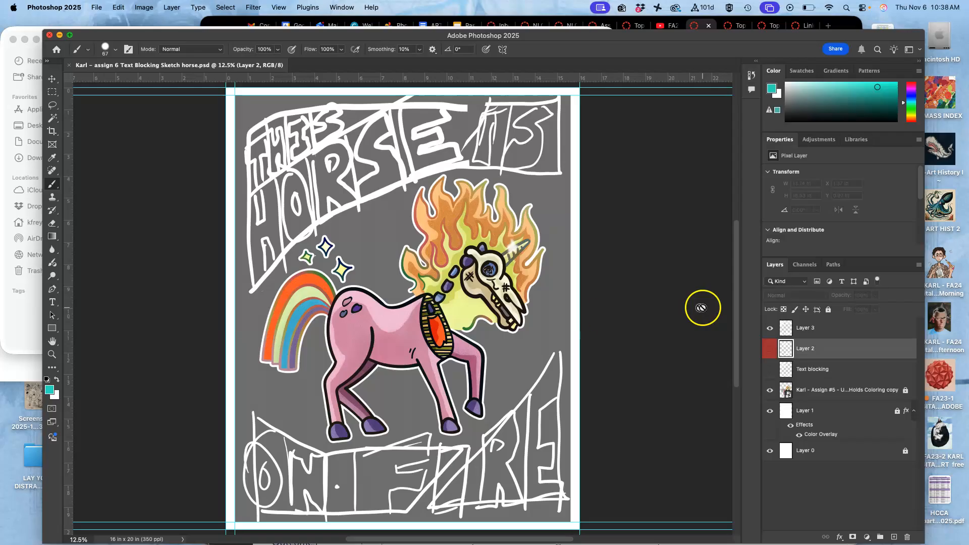
pyautogui.click(26, 309)
pyautogui.click(502, 83)
pyautogui.moveTo(499, 117); pyautogui.dragTo(450, 428)
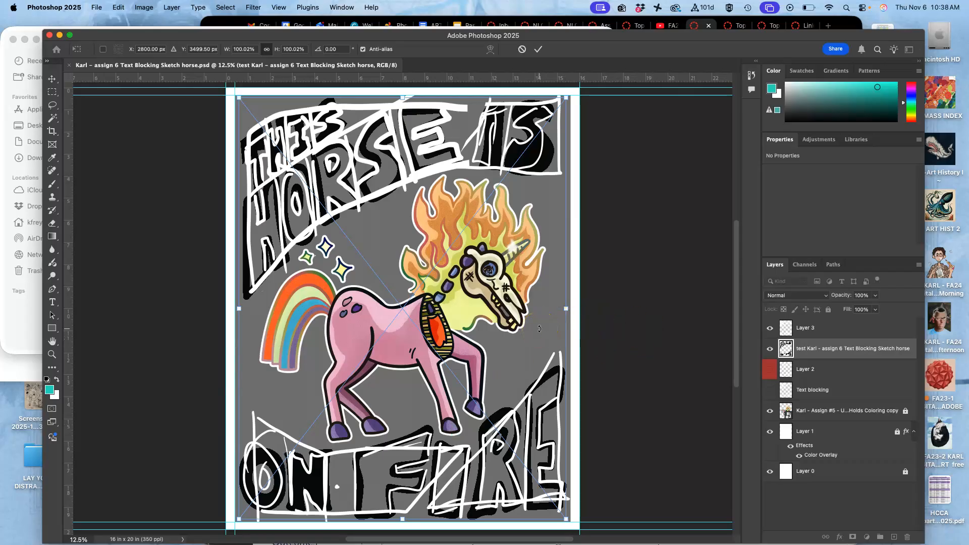
pyautogui.press('Return')
# Move the placed lettering layer above Layer 3 and hide Layer 3
pyautogui.moveTo(818, 343); pyautogui.dragTo(819, 321)
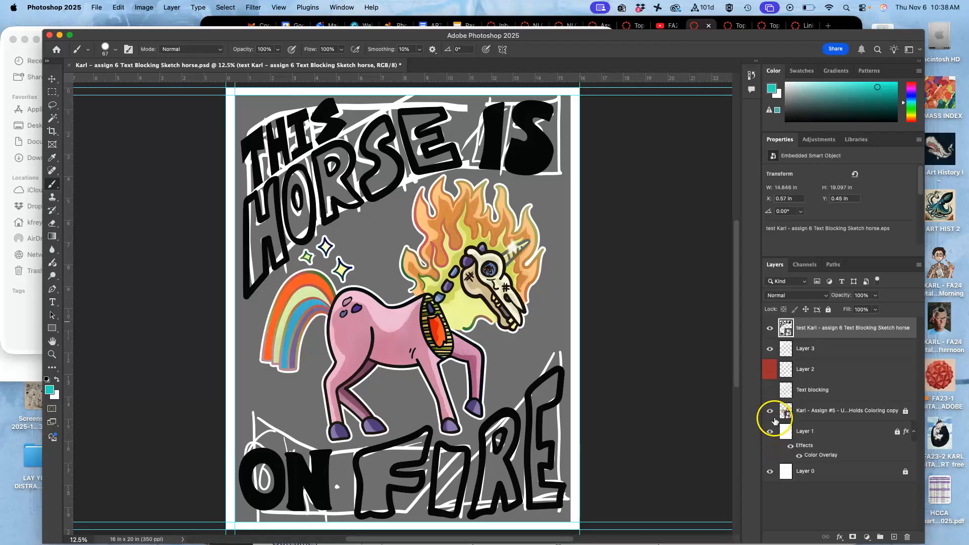
pyautogui.click(771, 350)
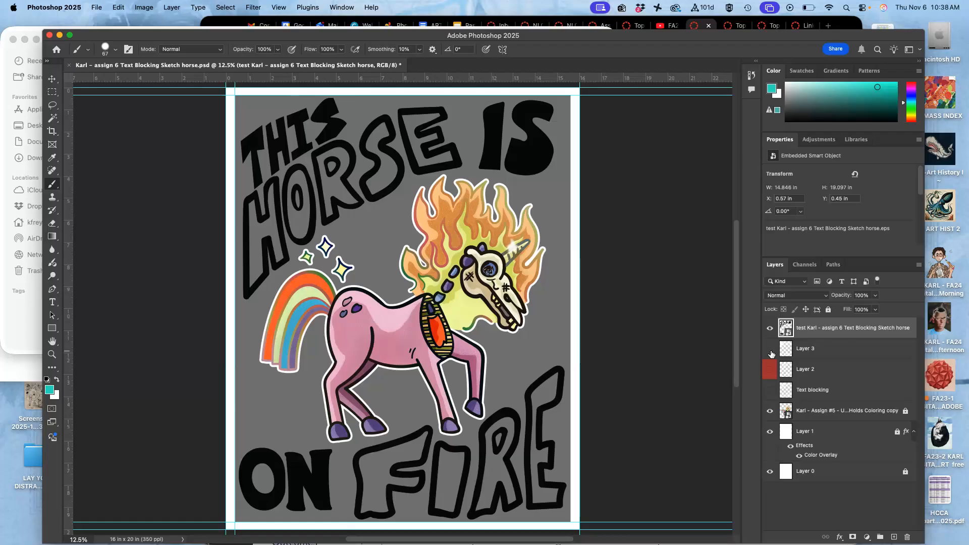
pyautogui.press('super+minus')
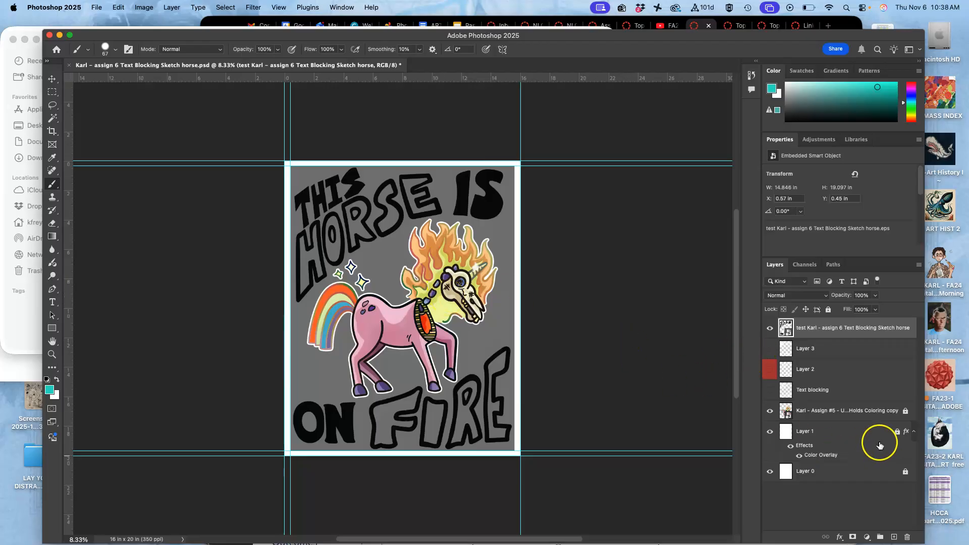
# Place the orange-tagged Unicorn Coloring copy-1 PNG from the Assignment 5 files in Finder into the poster, directly above the existing unicorn layer
pyautogui.click(849, 418)
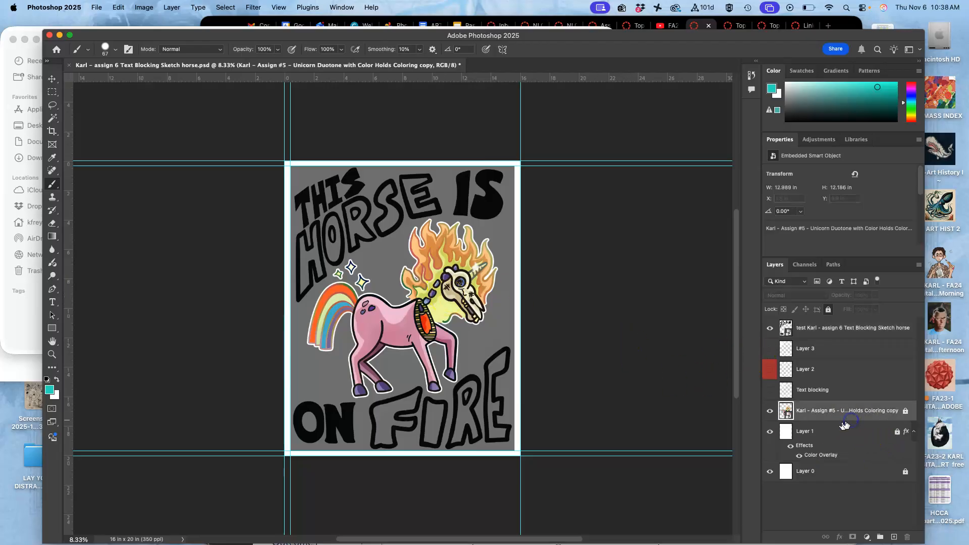
pyautogui.click(32, 335)
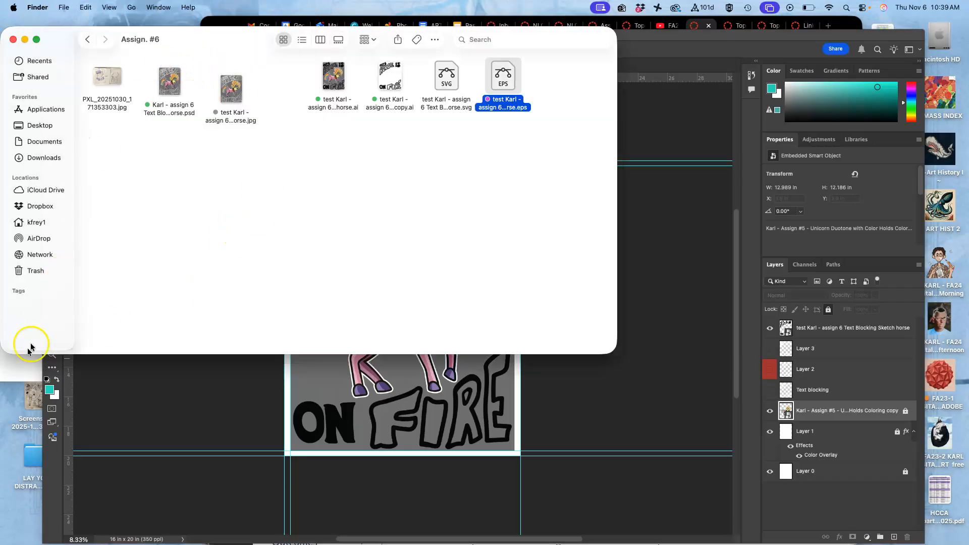
pyautogui.click(26, 366)
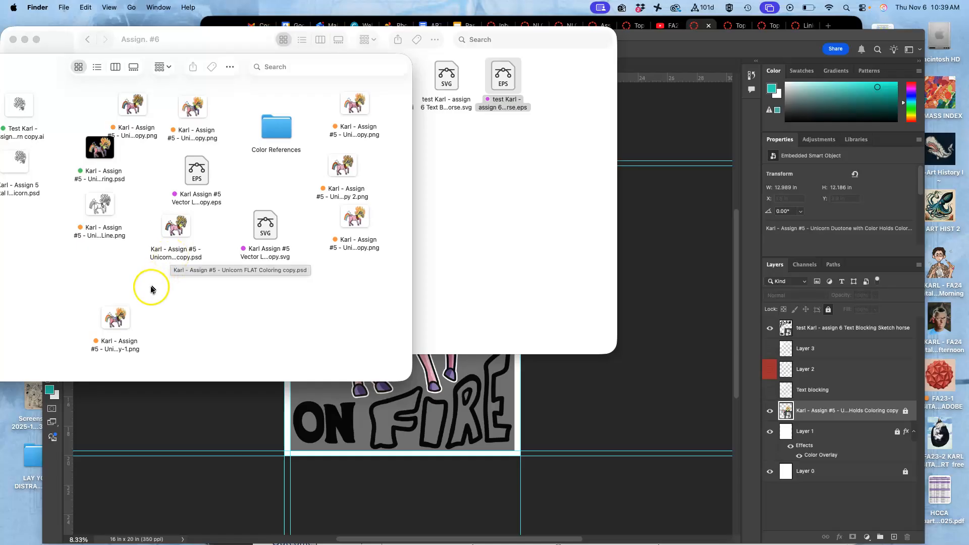
pyautogui.moveTo(114, 317); pyautogui.dragTo(443, 377)
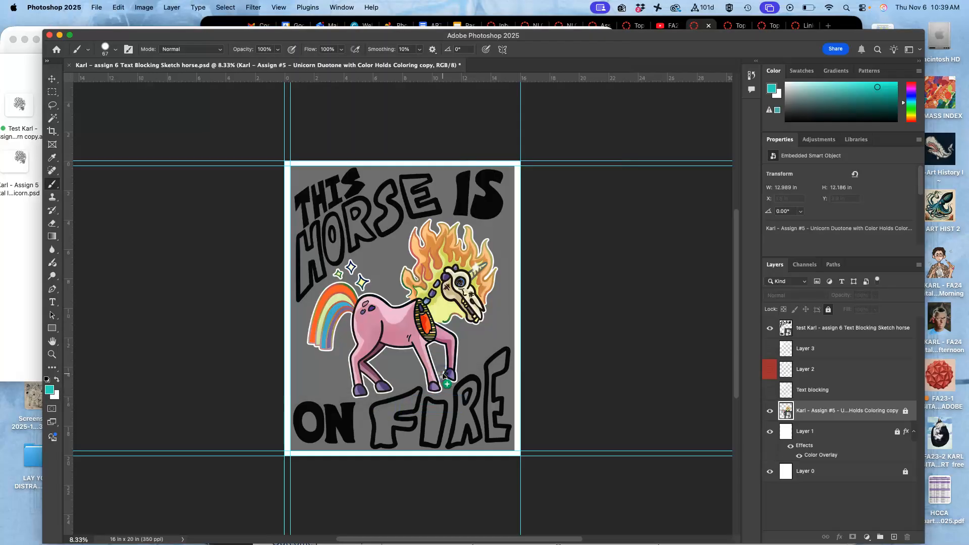
# Scale the placed unicorn to about 120% to match the old illustration and hide the Color Holds Coloring copy layer
pyautogui.press('super+equal')
pyautogui.press('super+equal')
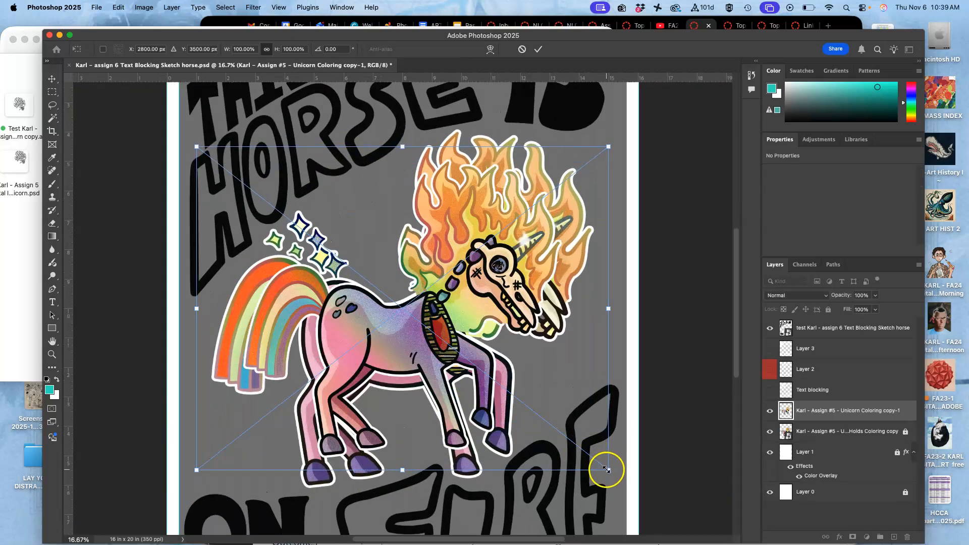
pyautogui.moveTo(606, 470); pyautogui.dragTo(646, 509)
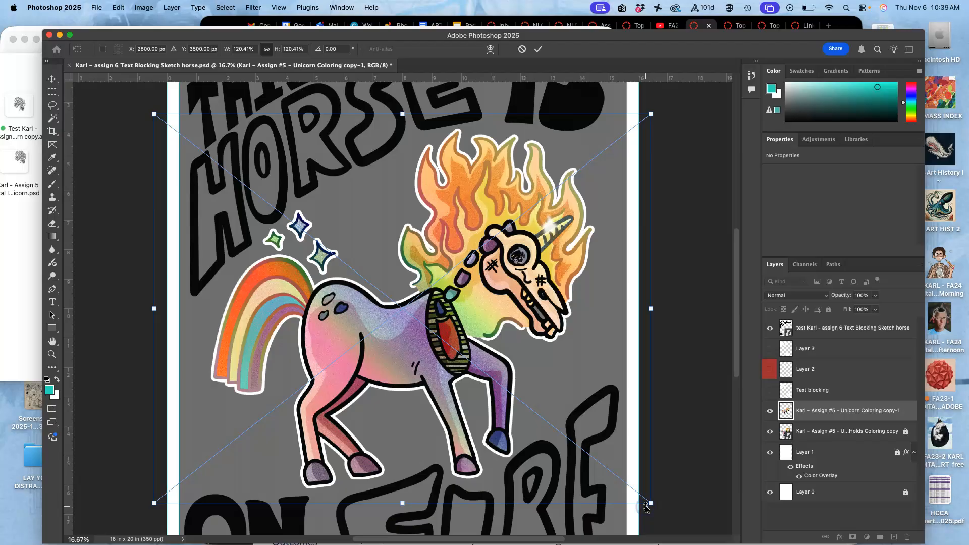
pyautogui.press('Return')
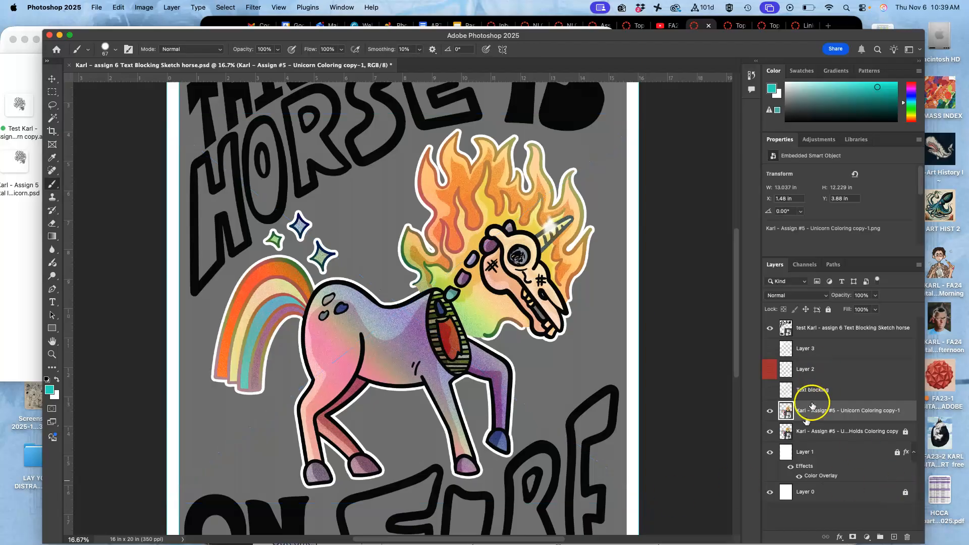
pyautogui.click(770, 432)
# Examine how the lettering and unicorn sit within the page margins, comparing the poster with and without the grey Layer 1 background
pyautogui.scroll(3, 573, 326)
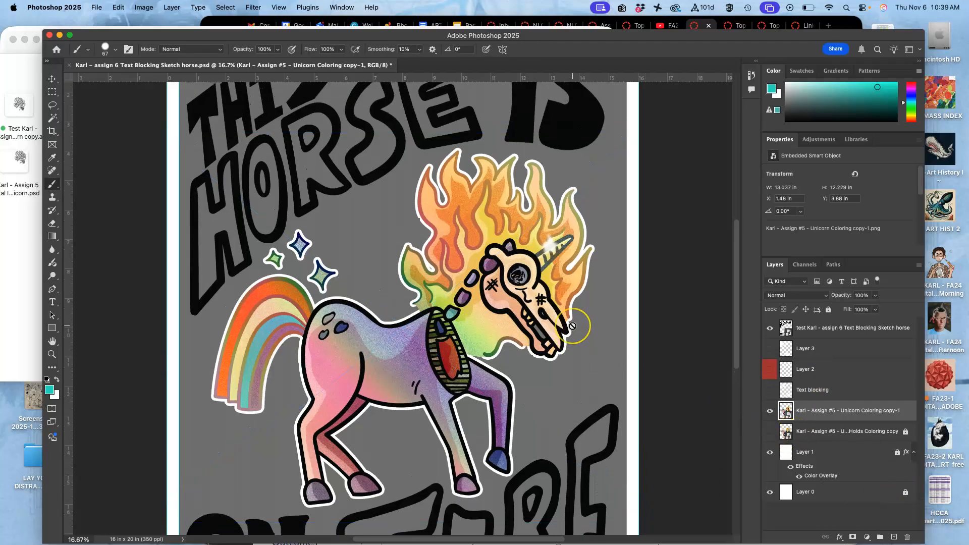
pyautogui.scroll(-8, 572, 326)
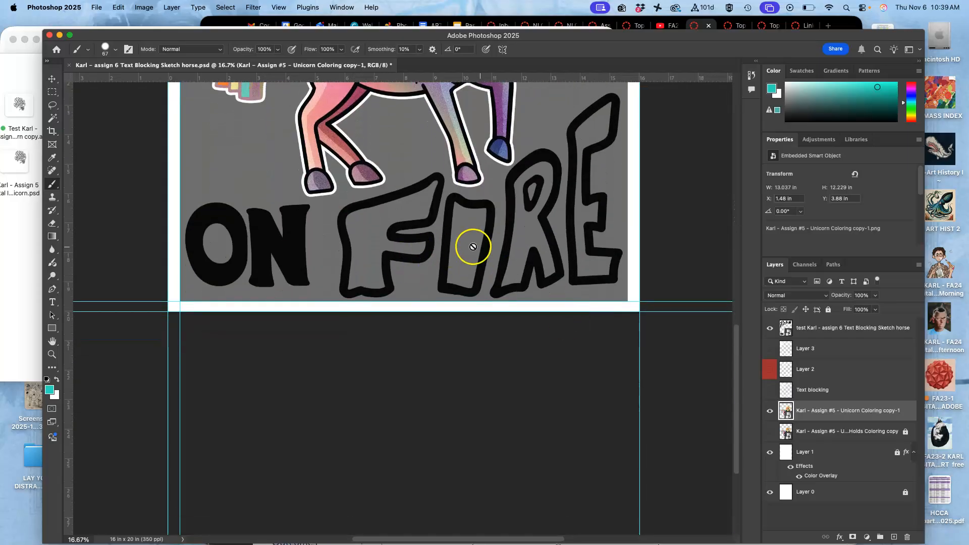
pyautogui.scroll(1, 460, 241)
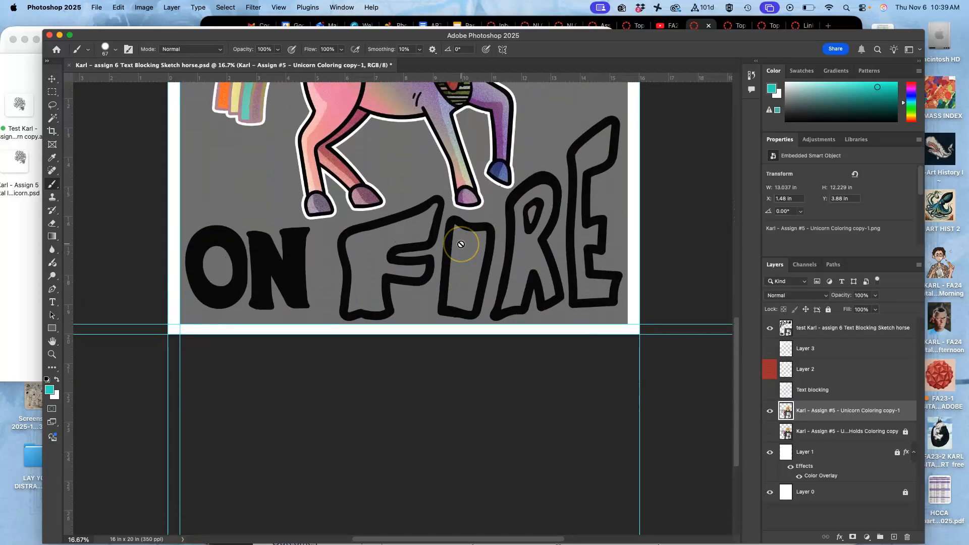
pyautogui.click(770, 453)
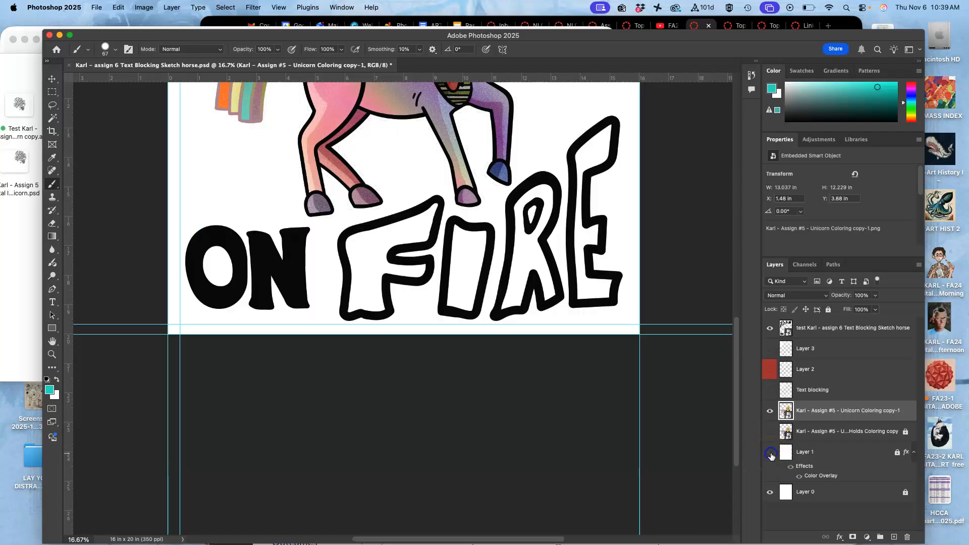
pyautogui.click(770, 454)
pyautogui.click(810, 454)
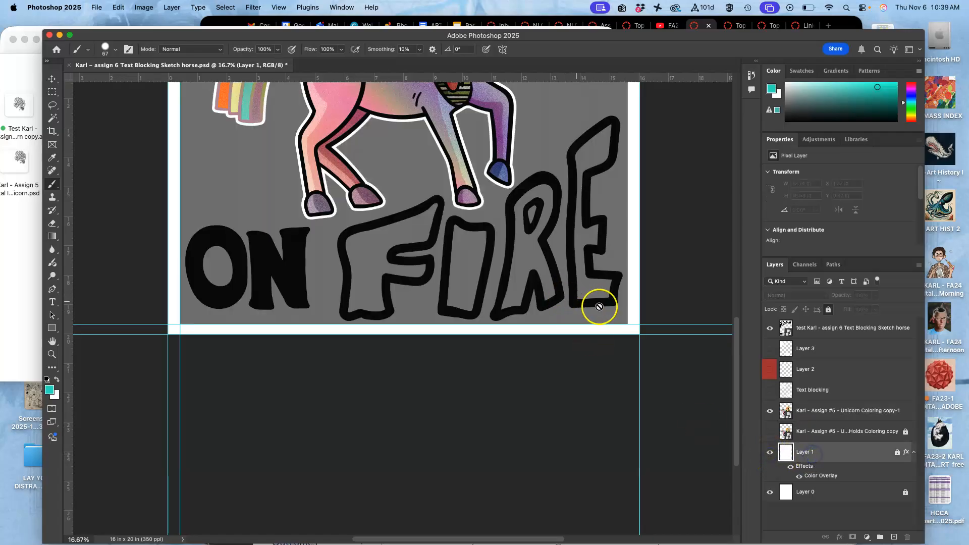
pyautogui.scroll(2, 542, 314)
pyautogui.scroll(15, 542, 314)
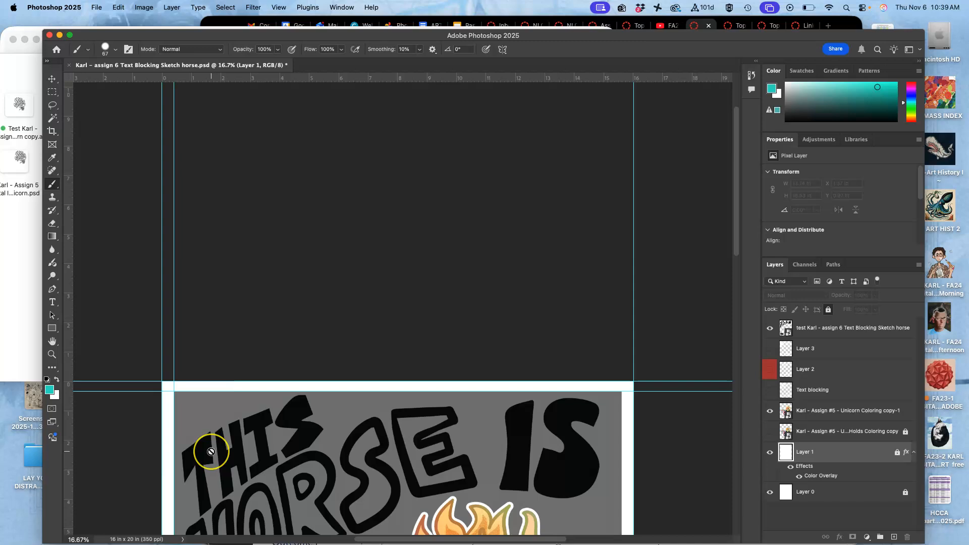
pyautogui.scroll(-3, 211, 451)
pyautogui.scroll(-6, 211, 451)
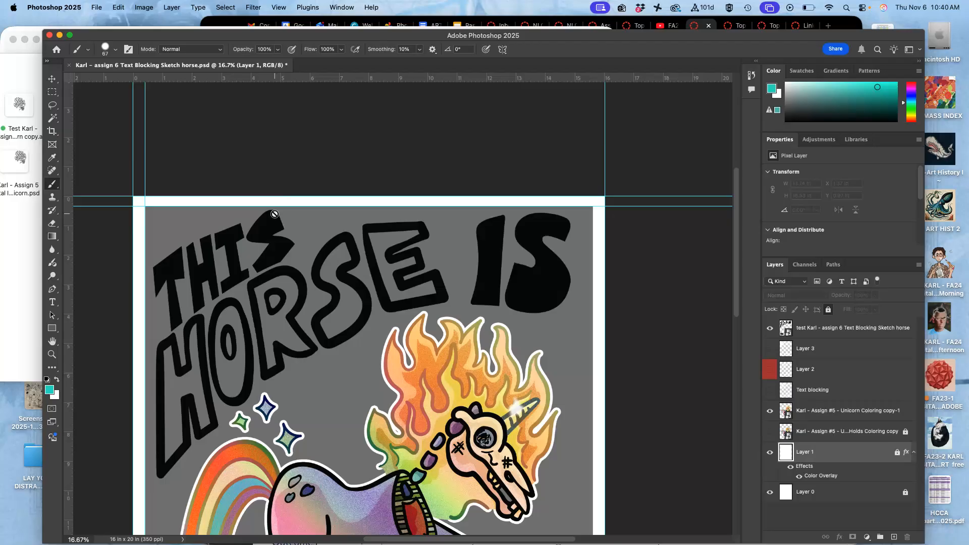
pyautogui.scroll(-5, 274, 214)
pyautogui.click(659, 300)
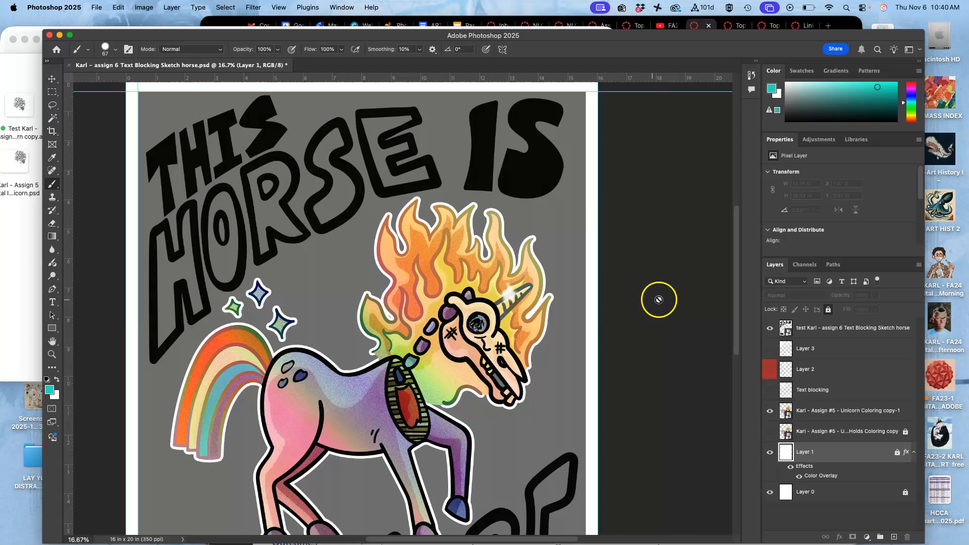
# Duplicate the placed lettering layer and hide the original
pyautogui.click(810, 328)
pyautogui.press('super+j')
pyautogui.click(770, 349)
pyautogui.press('super+minus')
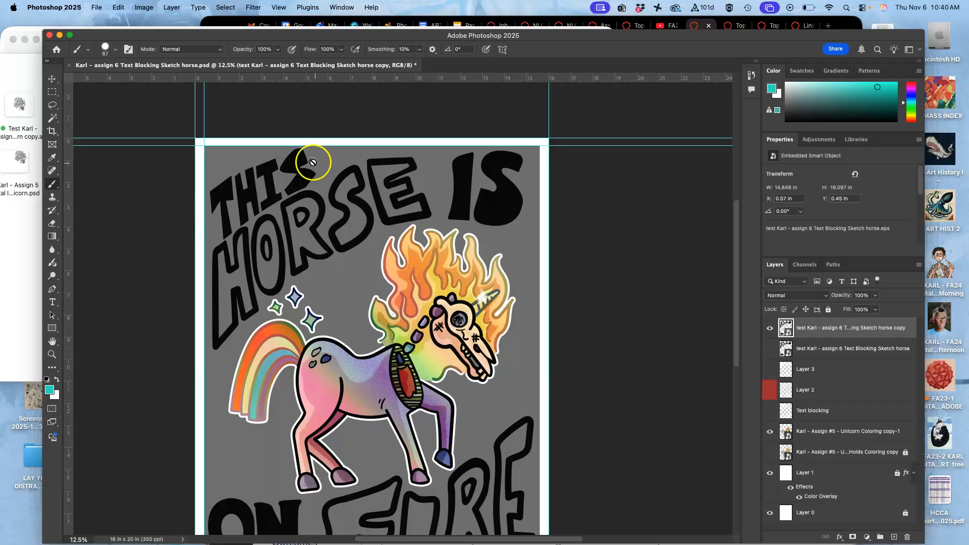
# Scale the lettering copy to about 104% with Free Transform and shift it toward the page's left edge
pyautogui.press('super+t')
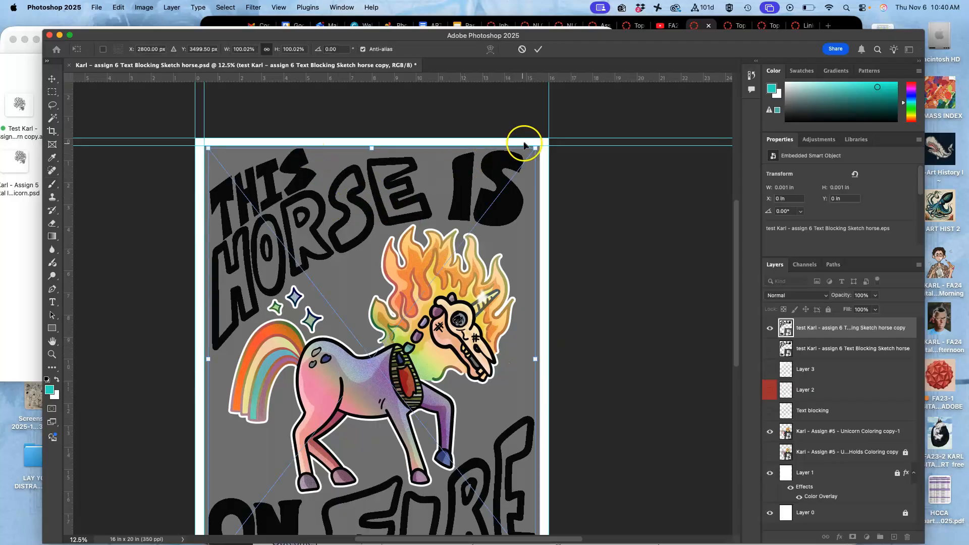
pyautogui.moveTo(534, 146); pyautogui.dragTo(543, 141)
pyautogui.hscroll(-3, 518, 204)
pyautogui.scroll(-1, 518, 203)
pyautogui.hscroll(-2, 518, 204)
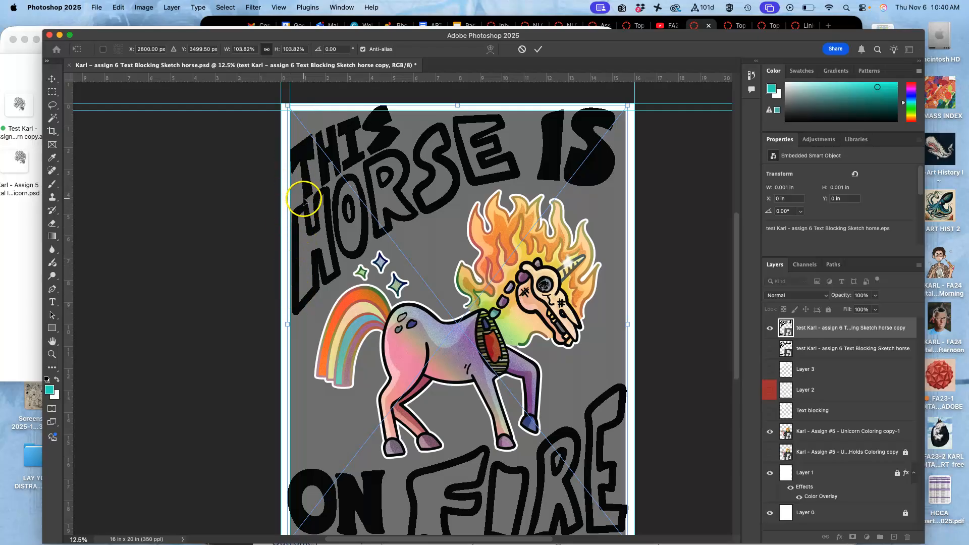
pyautogui.scroll(4, 303, 200)
pyautogui.hscroll(2, 283, 197)
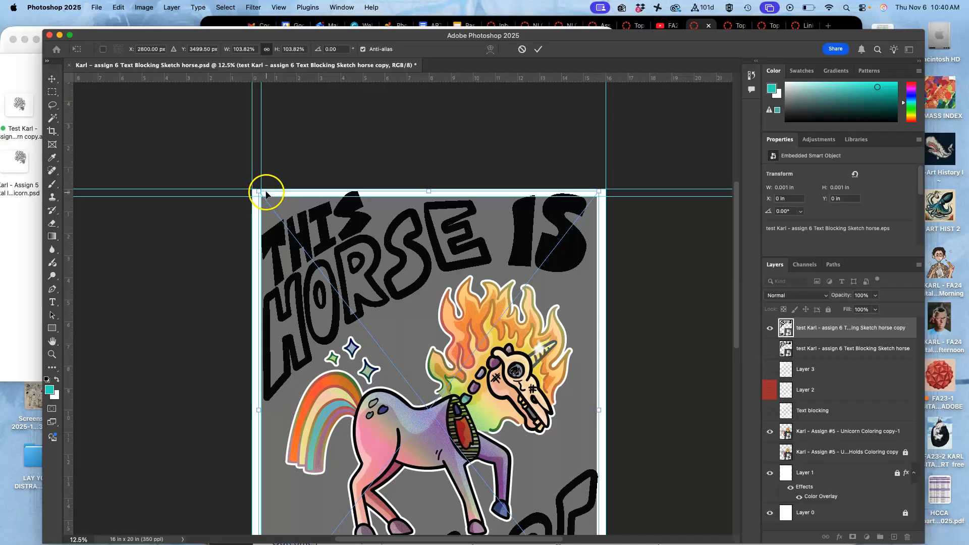
pyautogui.rightClick(290, 210)
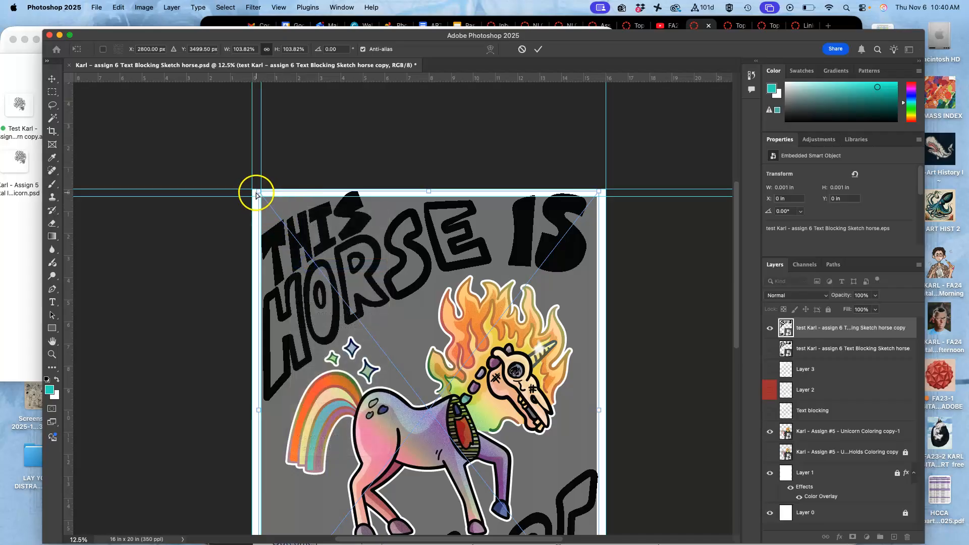
pyautogui.moveTo(259, 190); pyautogui.dragTo(253, 191)
pyautogui.moveTo(594, 192); pyautogui.dragTo(593, 192)
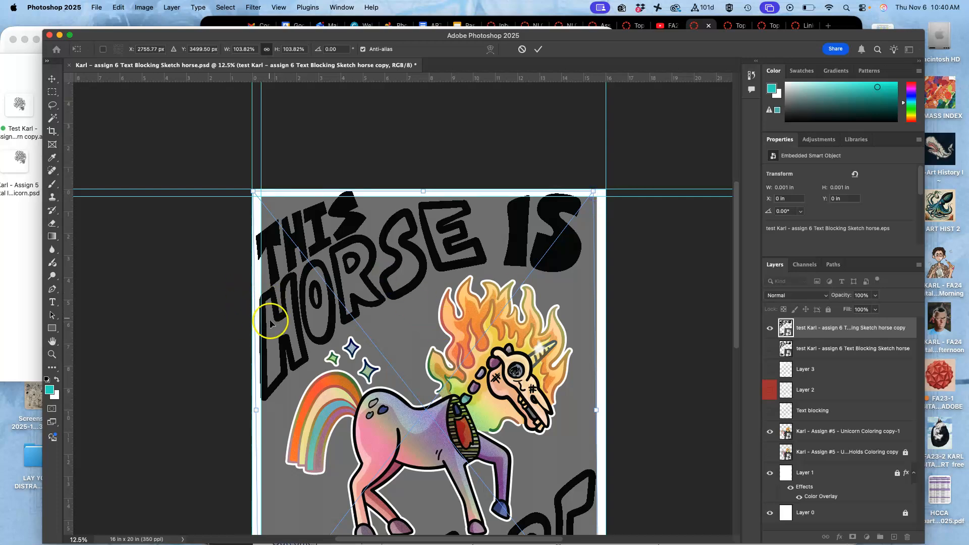
# Stretch the lettering copy to about 106.7% width and 104.3% height, extending it past the margin guides toward the page edges
pyautogui.scroll(-5, 396, 354)
pyautogui.hscroll(2, 396, 354)
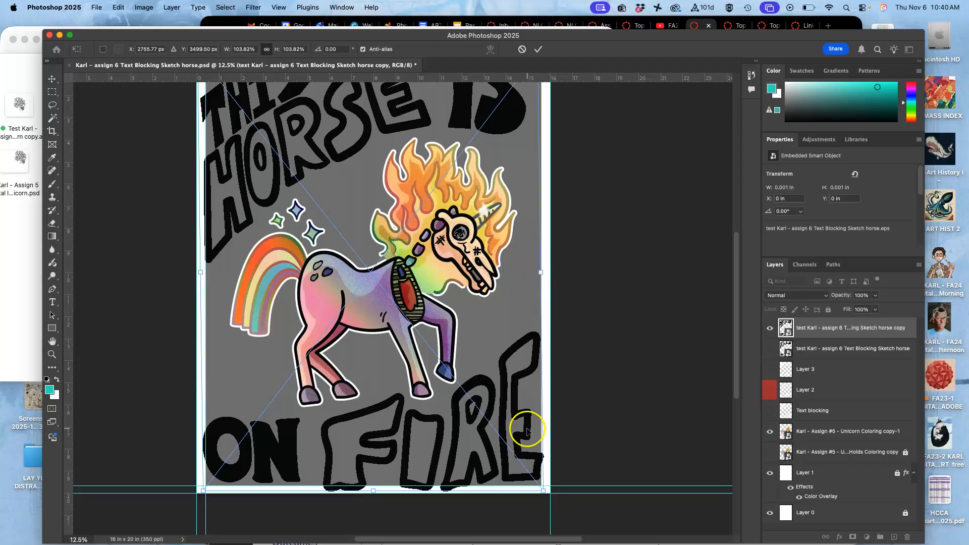
pyautogui.rightClick(473, 422)
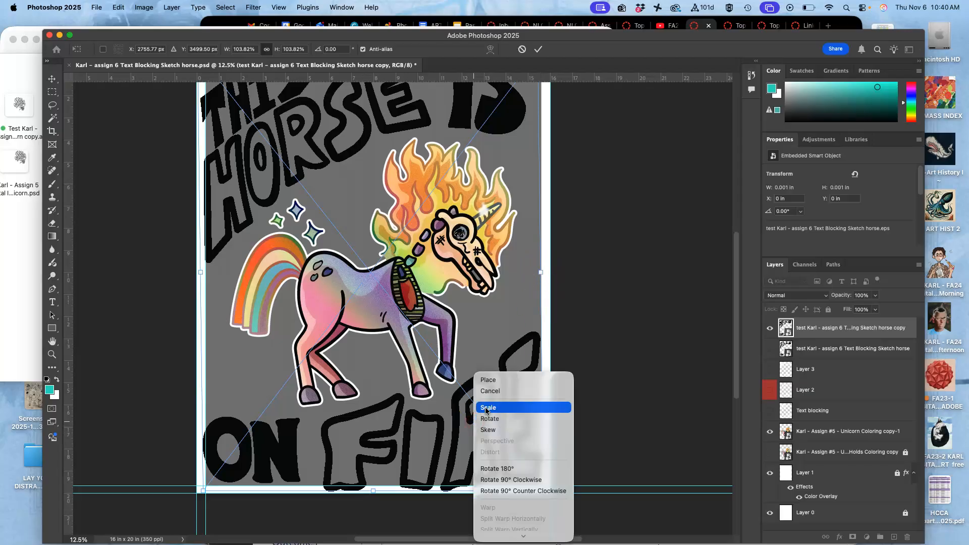
pyautogui.click(519, 404)
pyautogui.moveTo(543, 275); pyautogui.dragTo(549, 275)
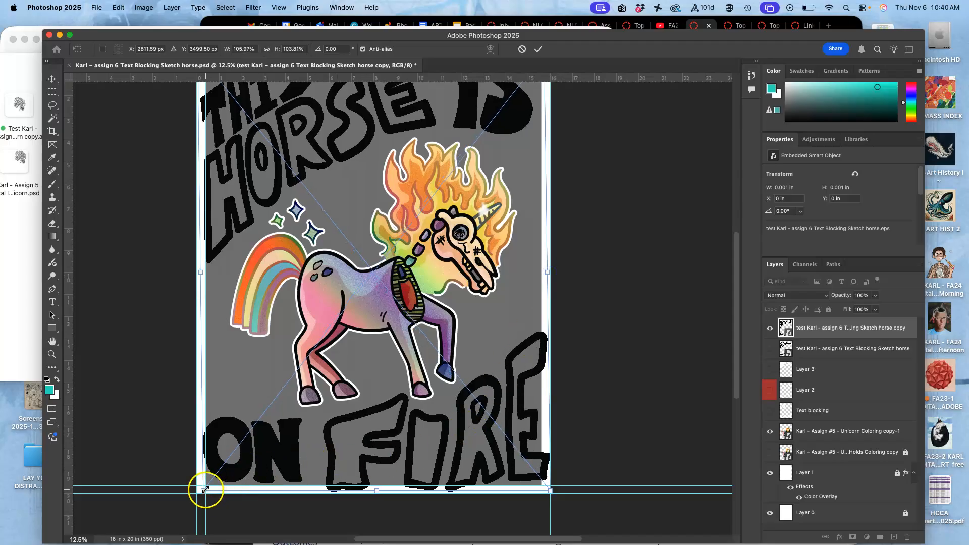
pyautogui.moveTo(205, 490); pyautogui.dragTo(203, 488)
pyautogui.scroll(5, 293, 401)
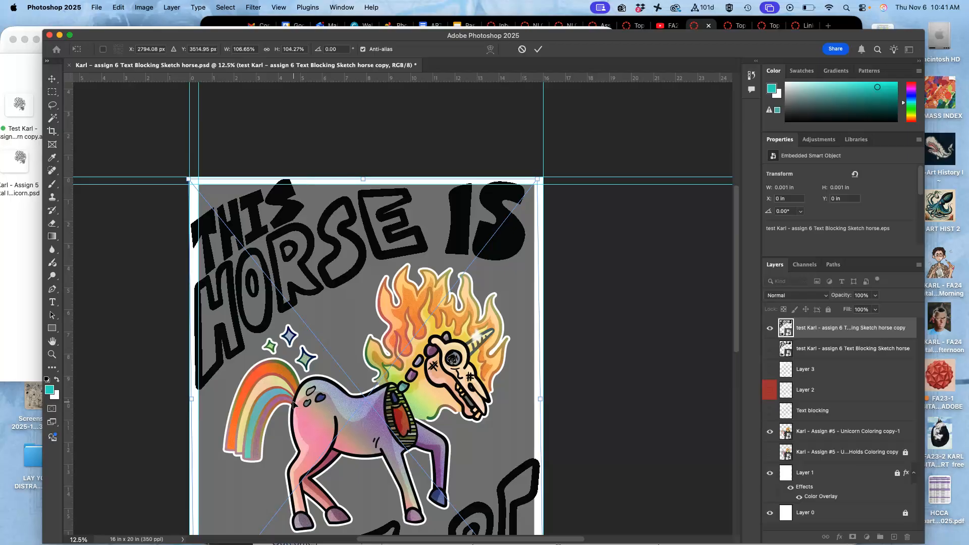
pyautogui.scroll(-5, 304, 394)
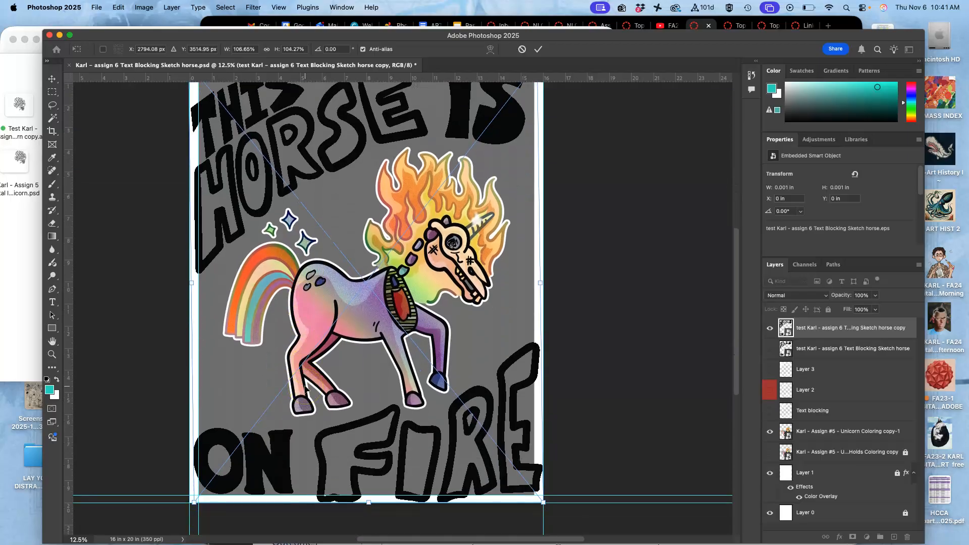
pyautogui.scroll(3, 304, 389)
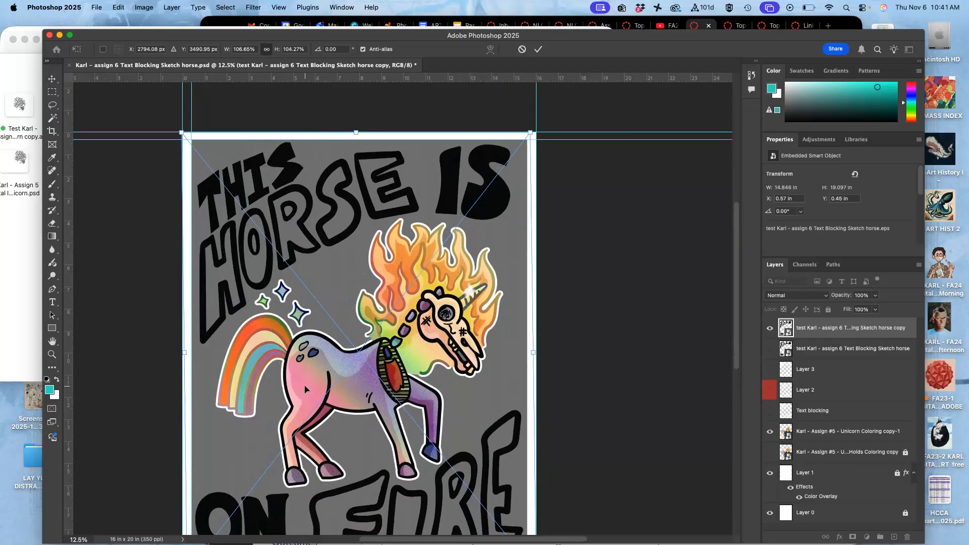
pyautogui.scroll(-2, 304, 389)
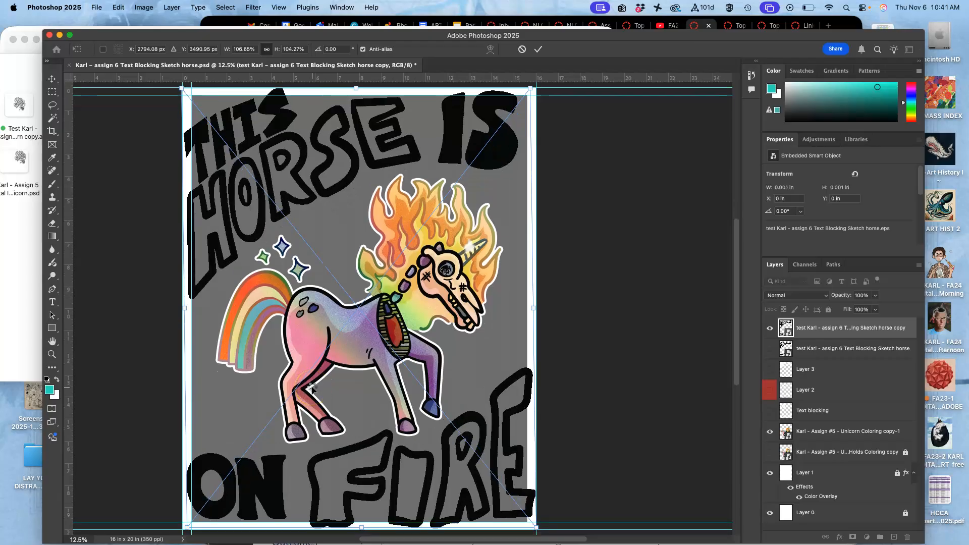
pyautogui.press('Return')
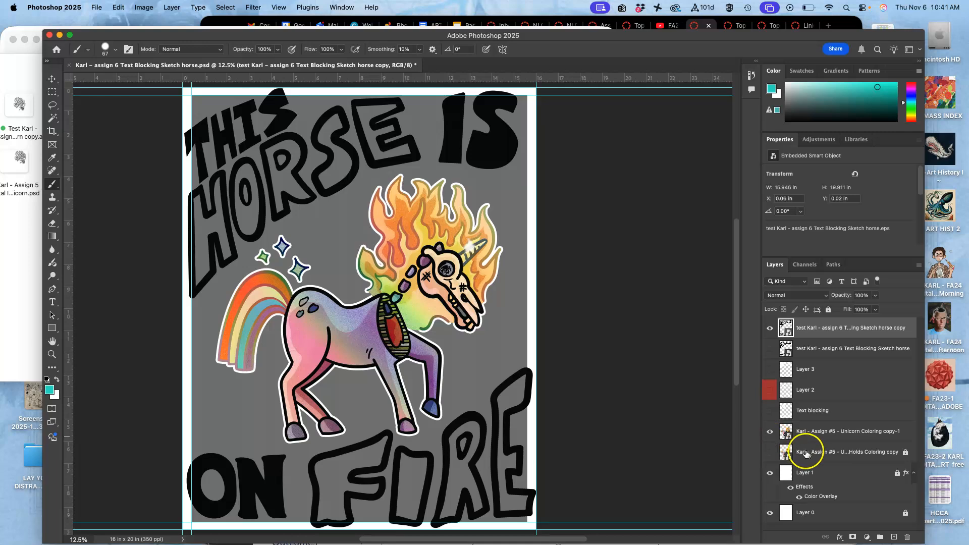
# Duplicate the grey Layer 1 background and hide the original Layer 1
pyautogui.click(825, 473)
pyautogui.press('super+j')
pyautogui.click(770, 513)
pyautogui.click(814, 477)
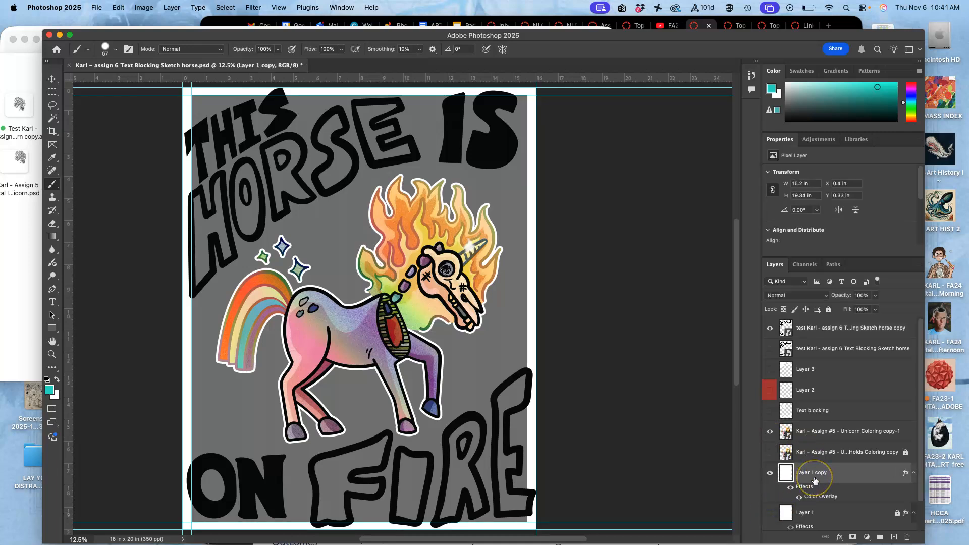
# Scale the Layer 1 copy background down to about 97% around its centre
pyautogui.press('super+t')
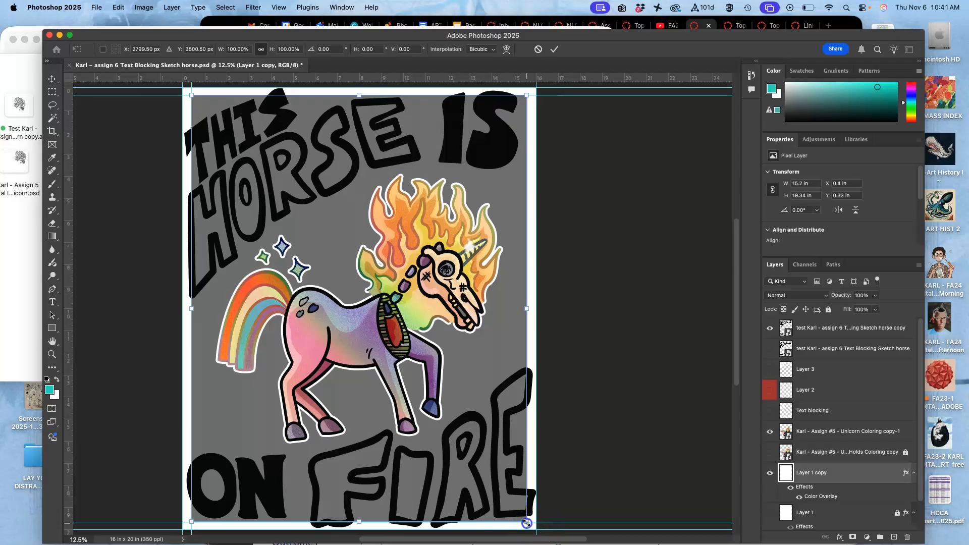
pyautogui.moveTo(525, 524); pyautogui.dragTo(520, 519)
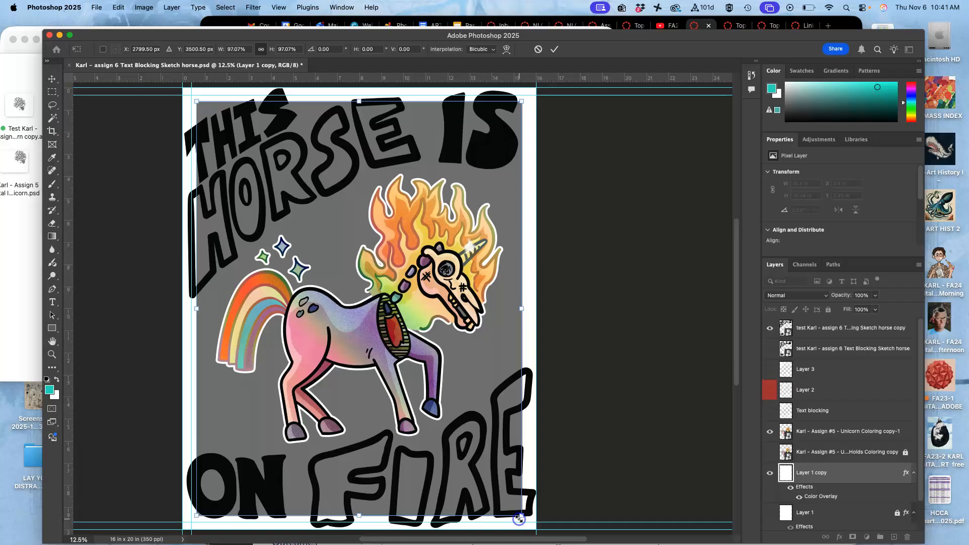
pyautogui.scroll(-3, 519, 520)
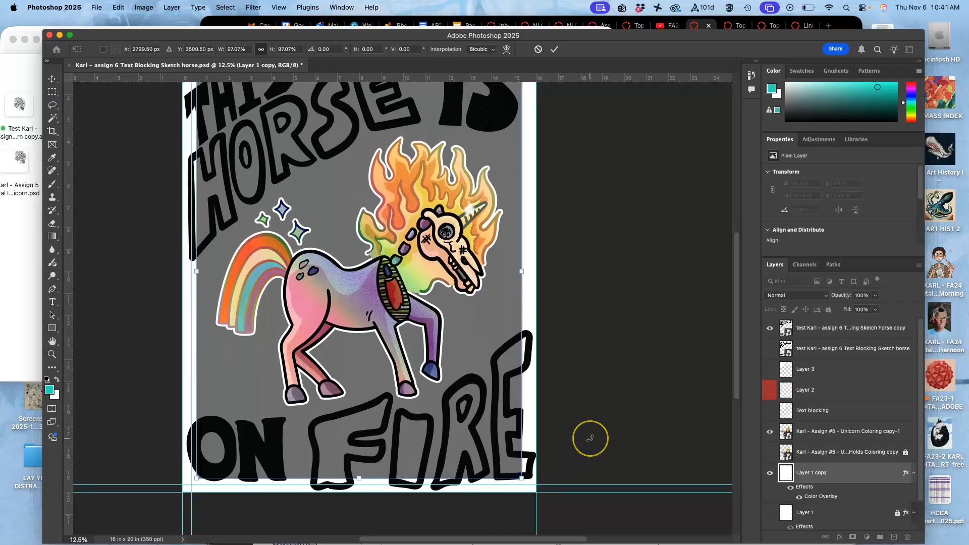
pyautogui.press('Return')
# Hide the guides and check how the lettering overlaps the edges of the smaller grey background
pyautogui.press('super+semicolon')
pyautogui.scroll(3, 591, 438)
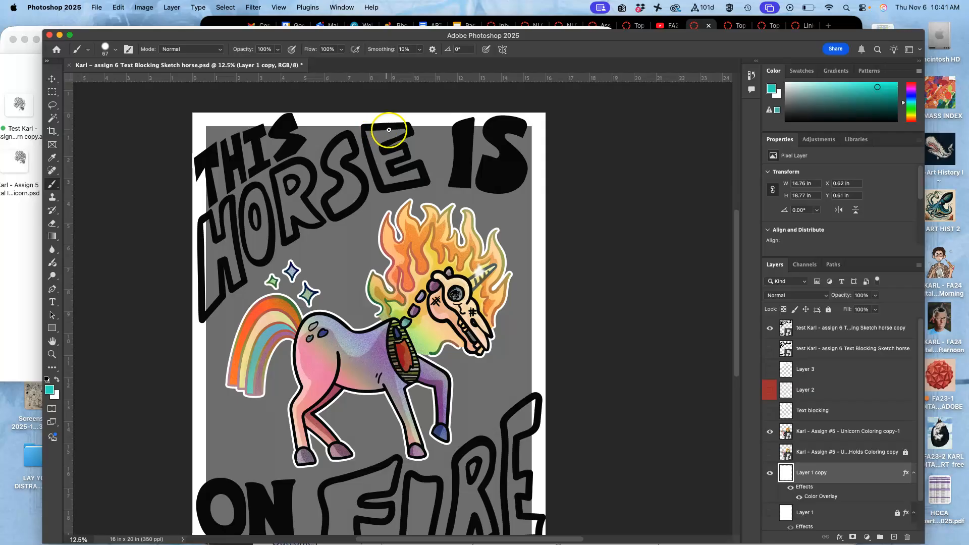
pyautogui.scroll(-5, 380, 134)
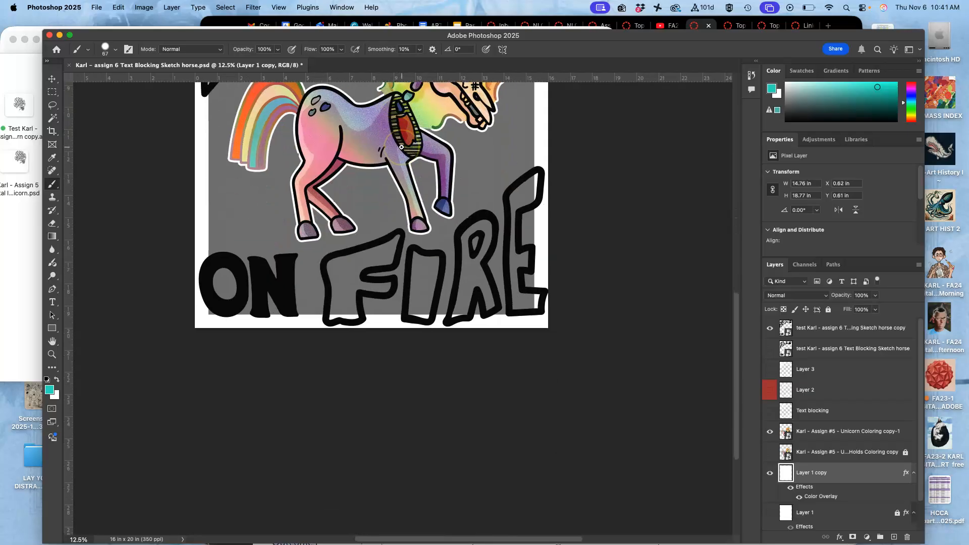
# Show the original Layer 1 background and original lettering layer again, and hide the Layer 1 copy and the lettering copy
pyautogui.moveTo(215, 280)
pyautogui.mouseDown()
pyautogui.moveTo(214, 320)
pyautogui.moveTo(216, 297)
pyautogui.moveTo(223, 314)
pyautogui.mouseUp()
pyautogui.press('super+minus')
pyautogui.press('super+minus')
pyautogui.press('super+minus')
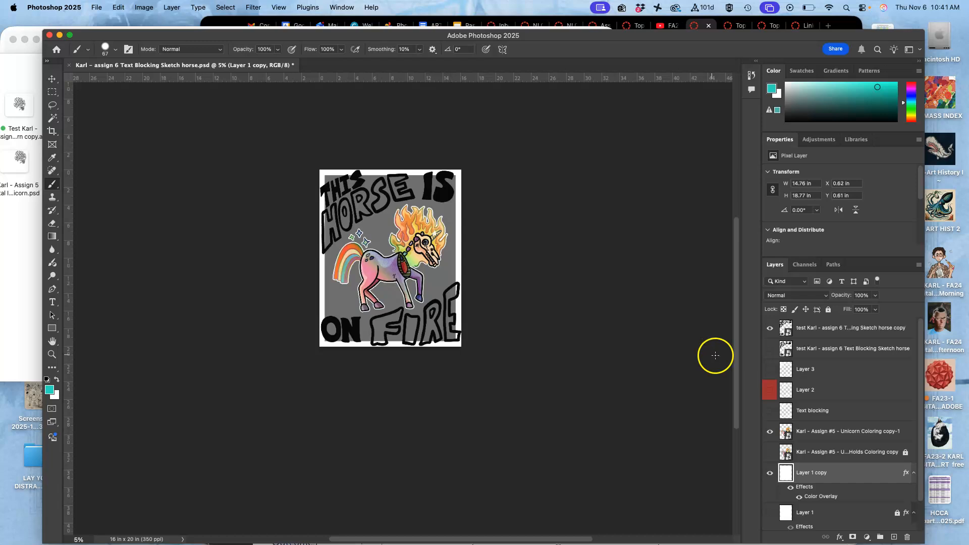
pyautogui.click(770, 513)
pyautogui.click(770, 473)
pyautogui.click(770, 348)
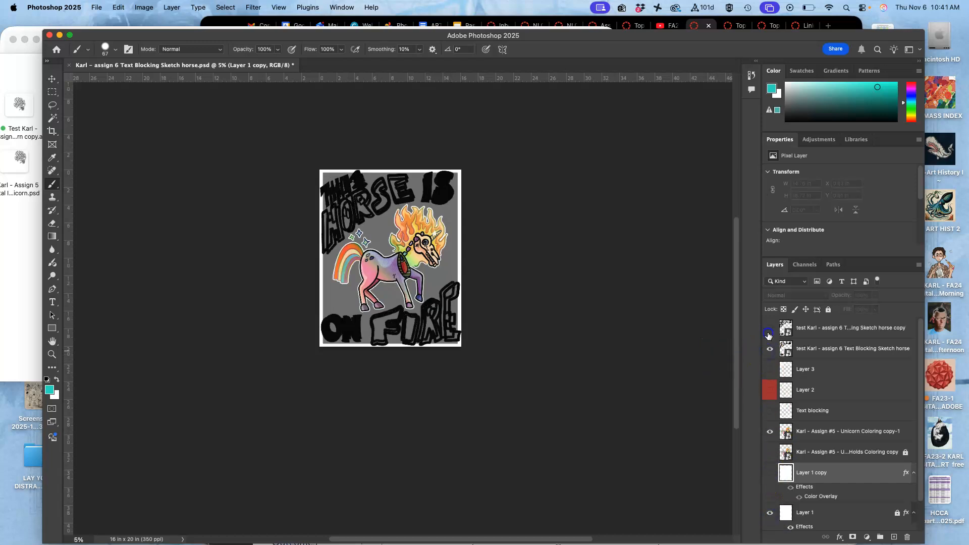
pyautogui.click(768, 336)
pyautogui.click(817, 511)
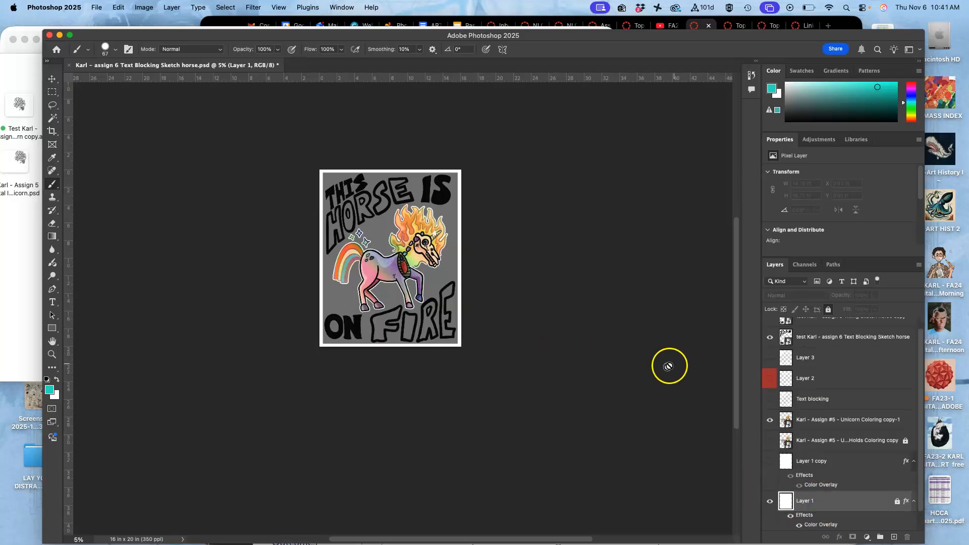
# Unlock Layer 1 and scale the grey background up to about 101.6% around its centre, narrowing the white border
pyautogui.press('super+equal')
pyautogui.press('super+equal')
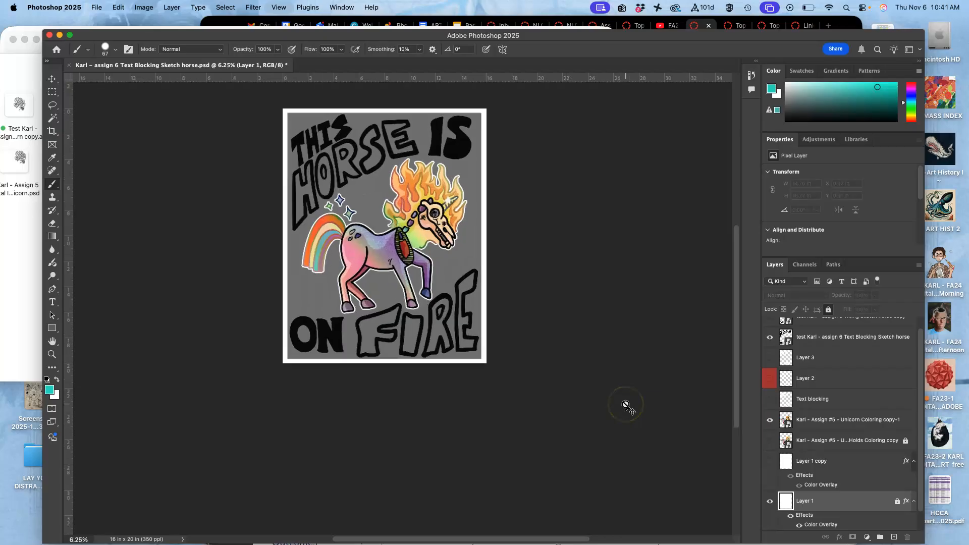
pyautogui.scroll(3, 625, 404)
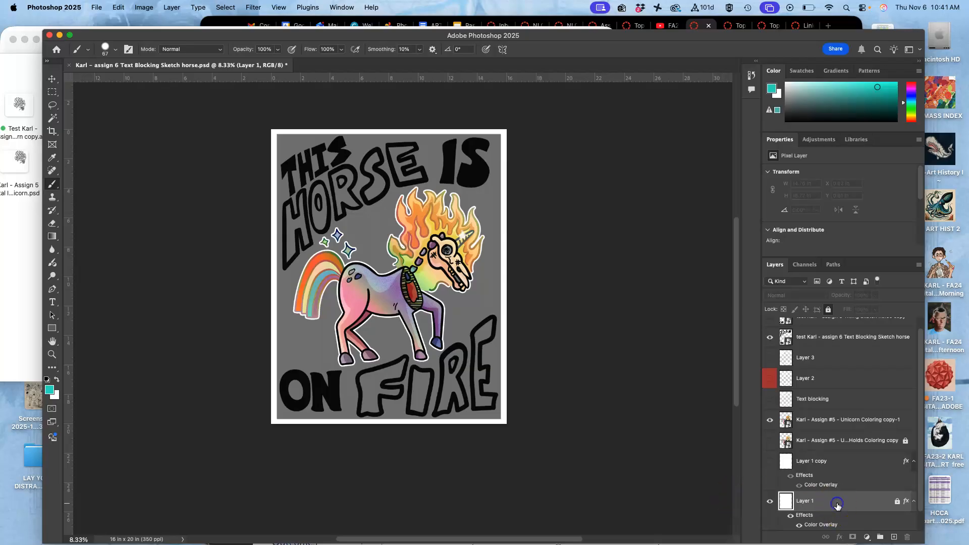
pyautogui.scroll(-1, 837, 504)
pyautogui.click(897, 481)
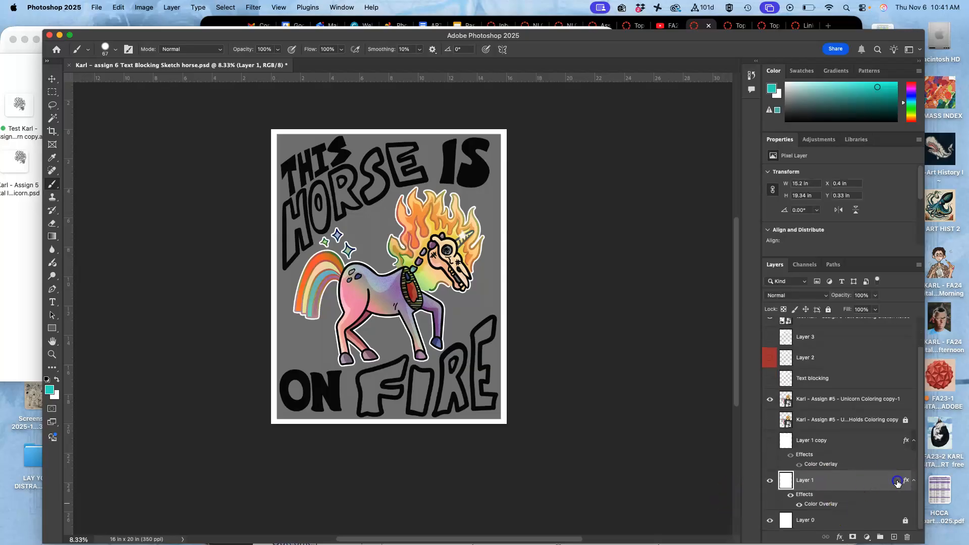
pyautogui.hotkey('ctrl', 't')
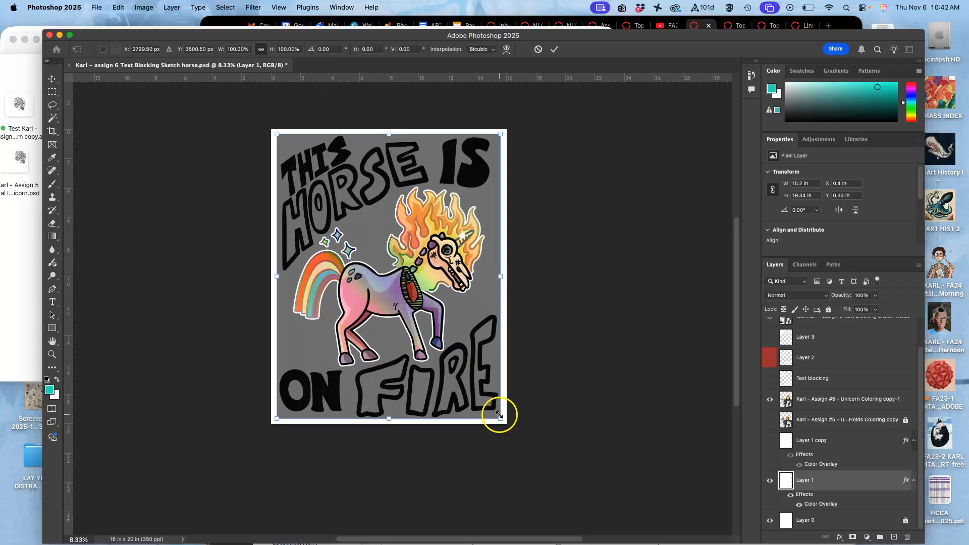
pyautogui.moveTo(500, 419); pyautogui.dragTo(500, 418)
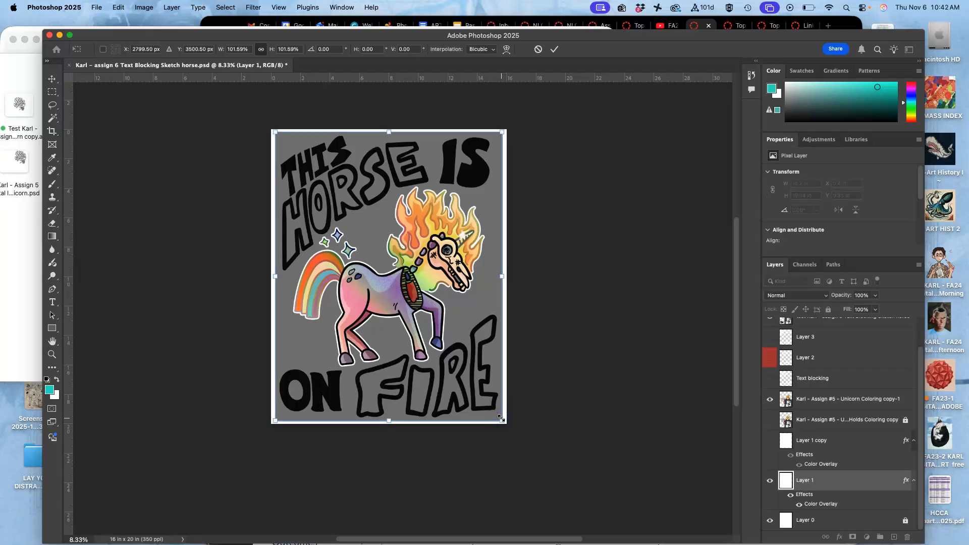
pyautogui.press('Return')
pyautogui.press('b')
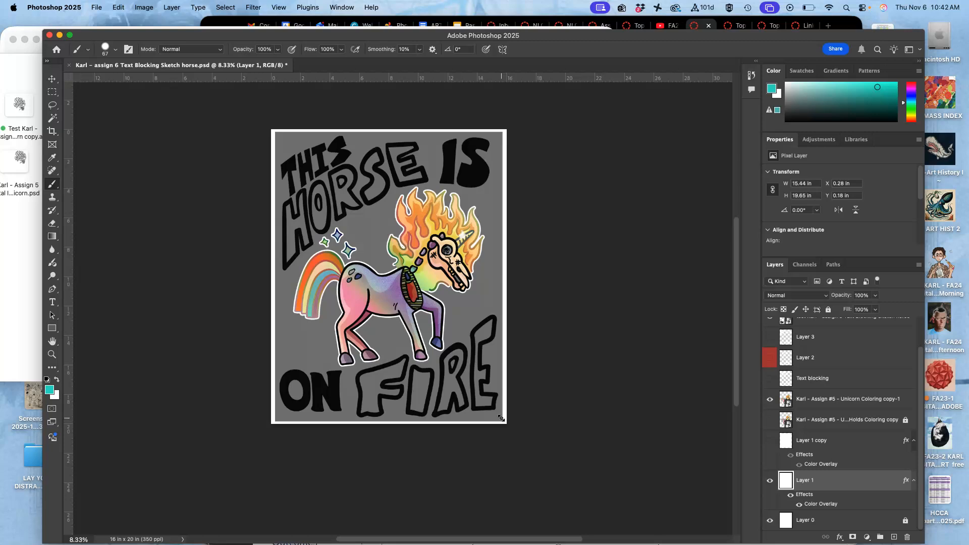
pyautogui.scroll(2, 545, 422)
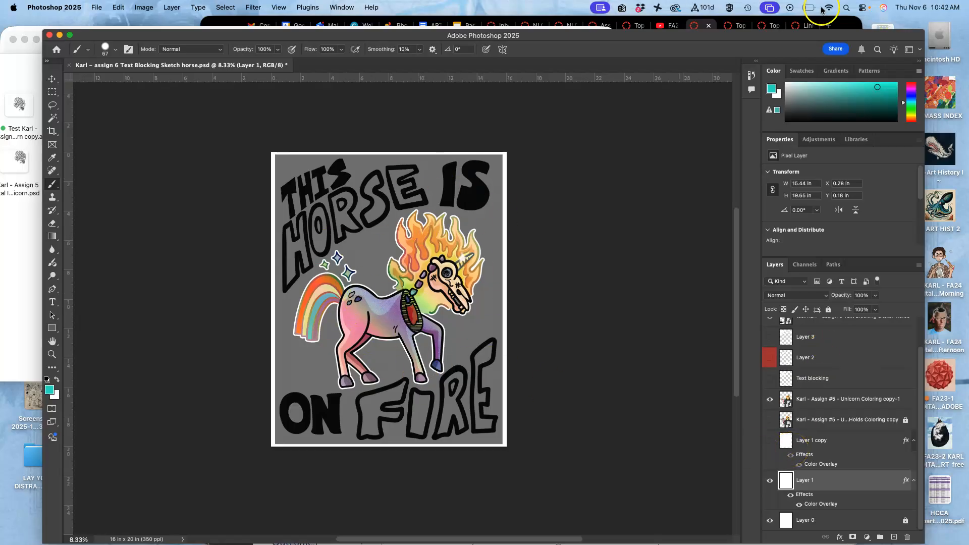
# Switch to the Assignment #6 page in Chrome and review the text-blocking, vector and finished poster examples
pyautogui.click(842, 23)
pyautogui.scroll(-20, 618, 329)
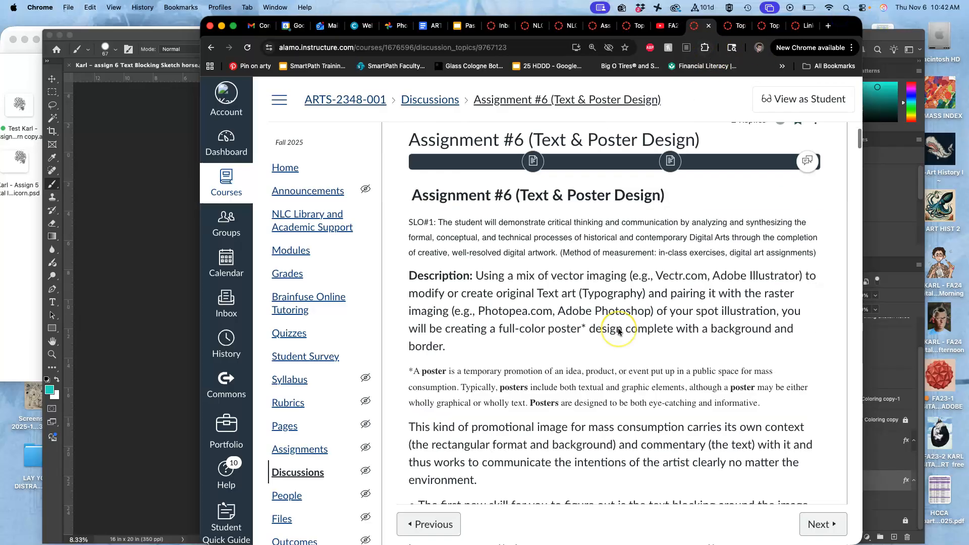
pyautogui.scroll(-20, 619, 332)
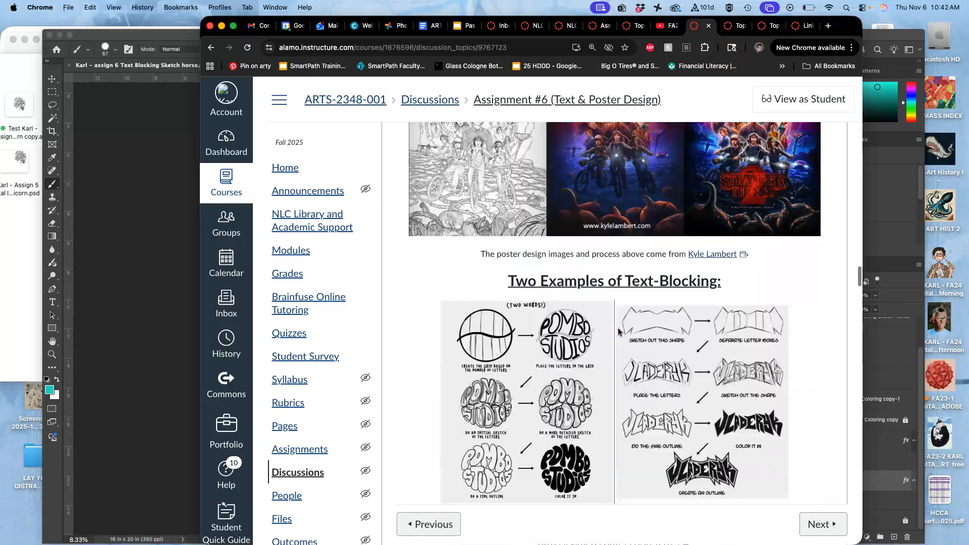
pyautogui.scroll(-20, 619, 332)
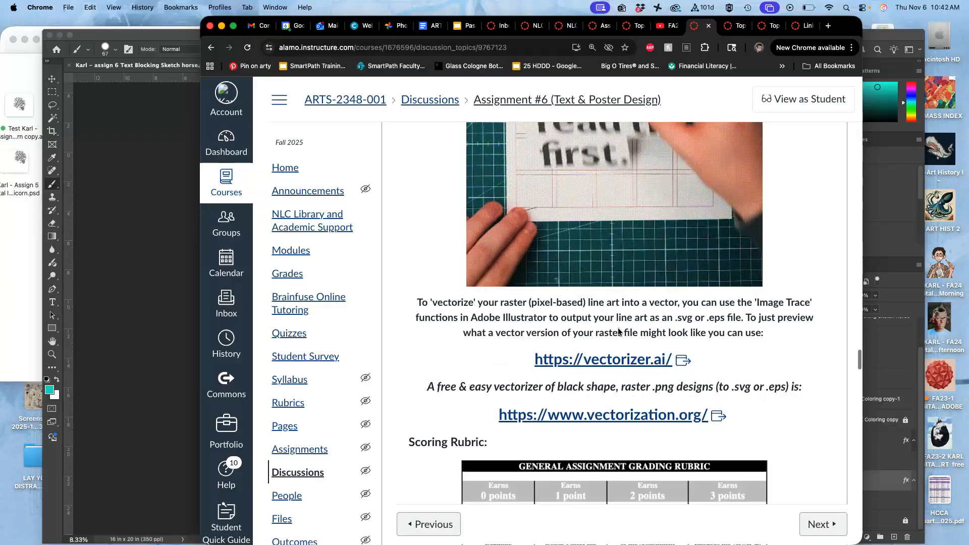
pyautogui.scroll(1, 618, 330)
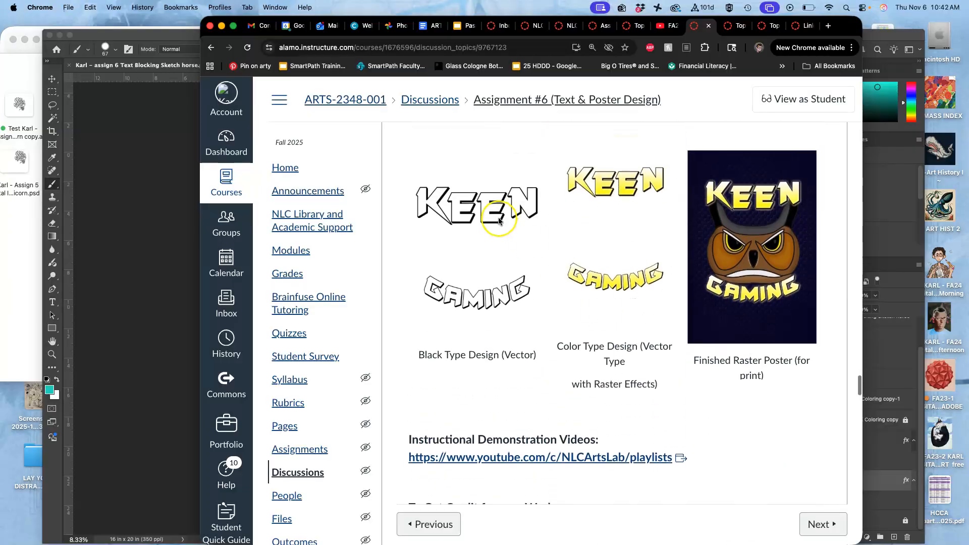
# Return to Photoshop and hide the coloured unicorn and the grey Layer 1, leaving only the black lettering on white
pyautogui.click(140, 253)
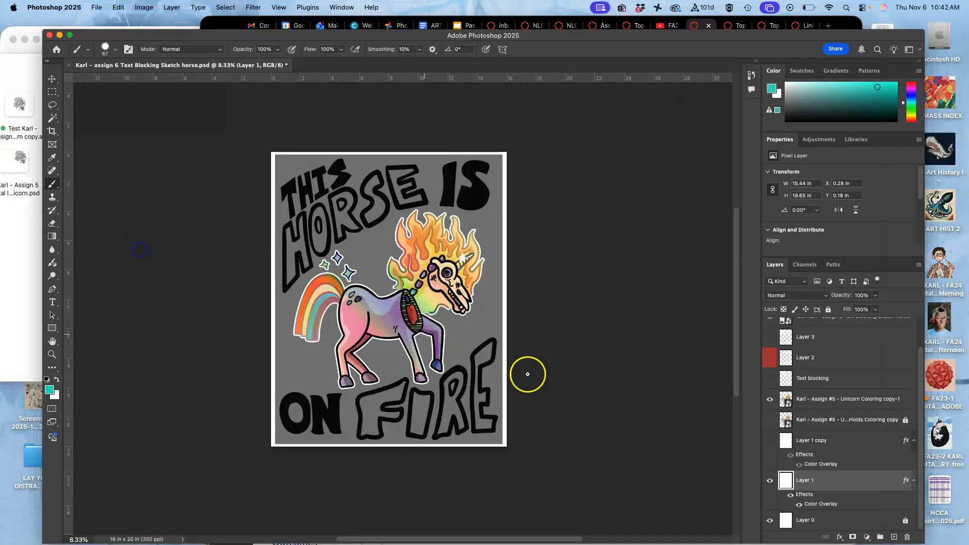
pyautogui.click(770, 400)
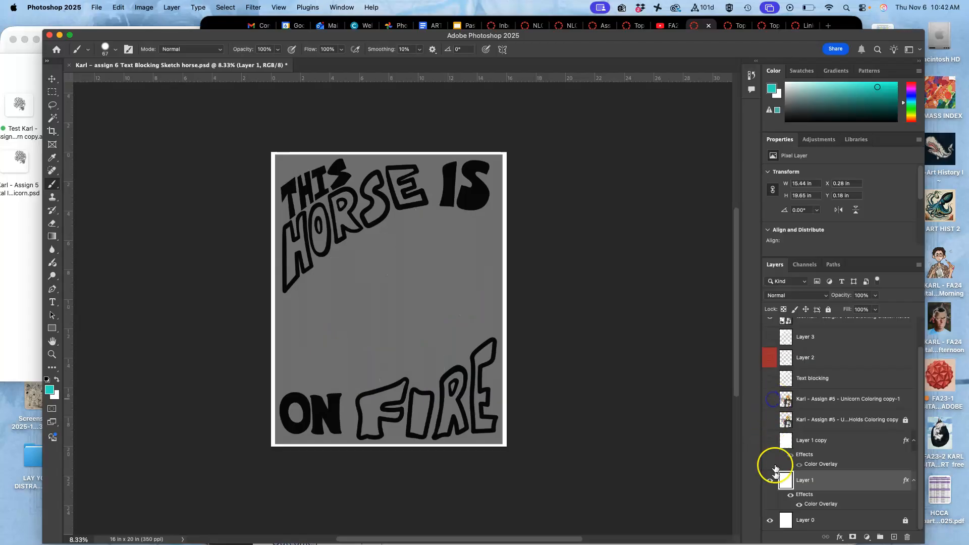
pyautogui.click(771, 481)
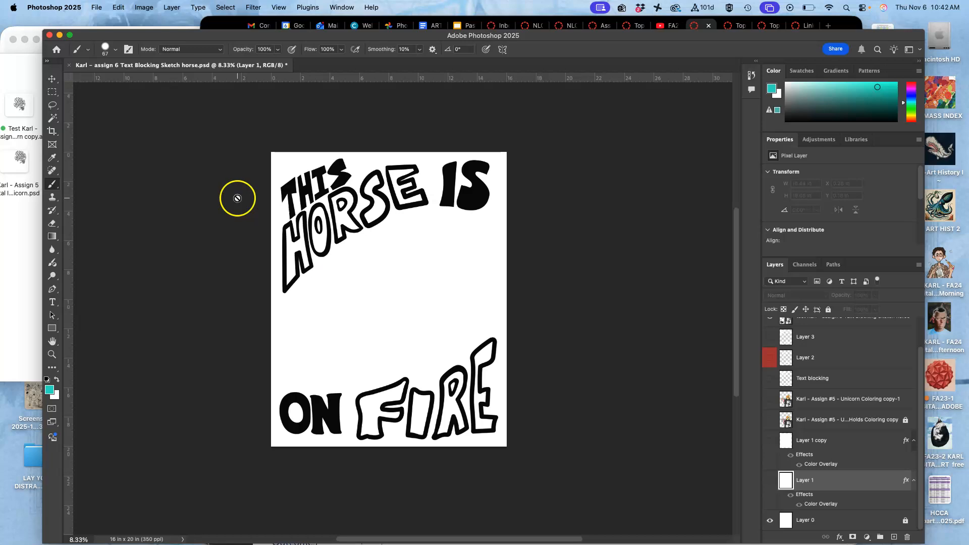
# Save a JPEG copy of the black lettering layout at Maximum quality 12 with the Baseline ("Standard") format option
pyautogui.click(96, 7)
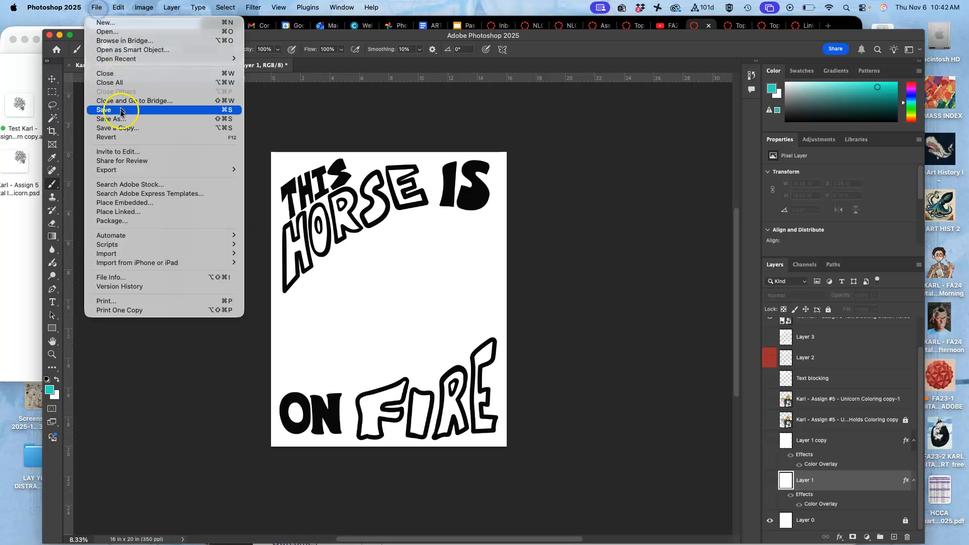
pyautogui.click(121, 128)
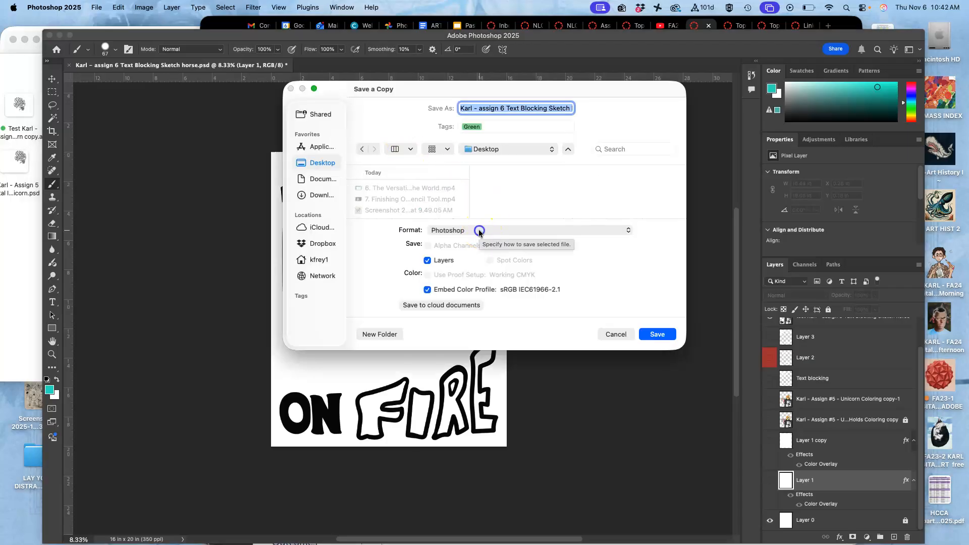
pyautogui.click(479, 232)
pyautogui.click(473, 326)
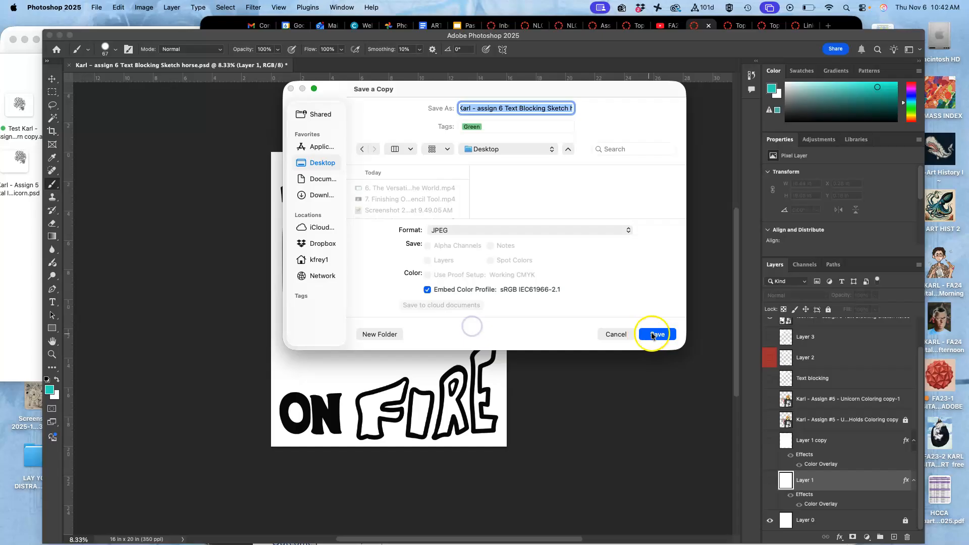
pyautogui.click(657, 334)
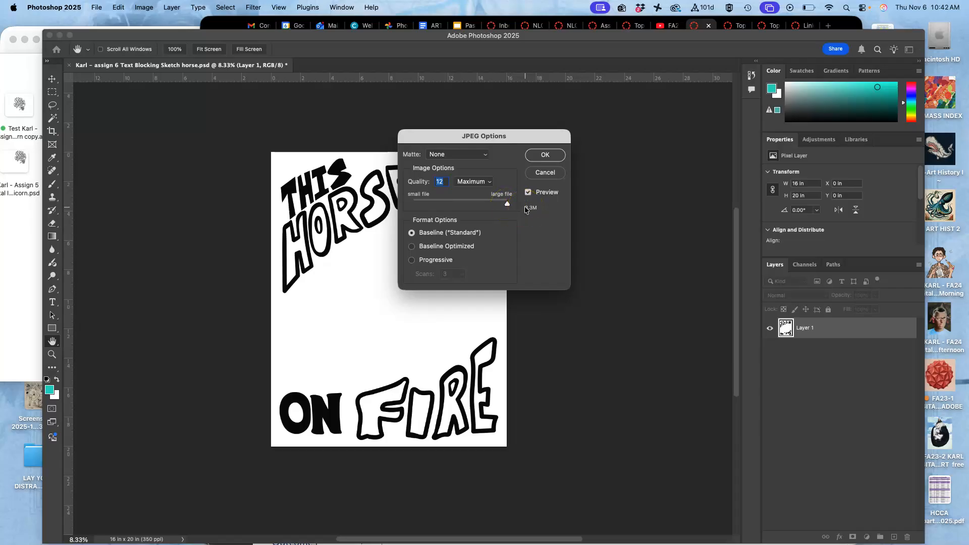
pyautogui.click(541, 158)
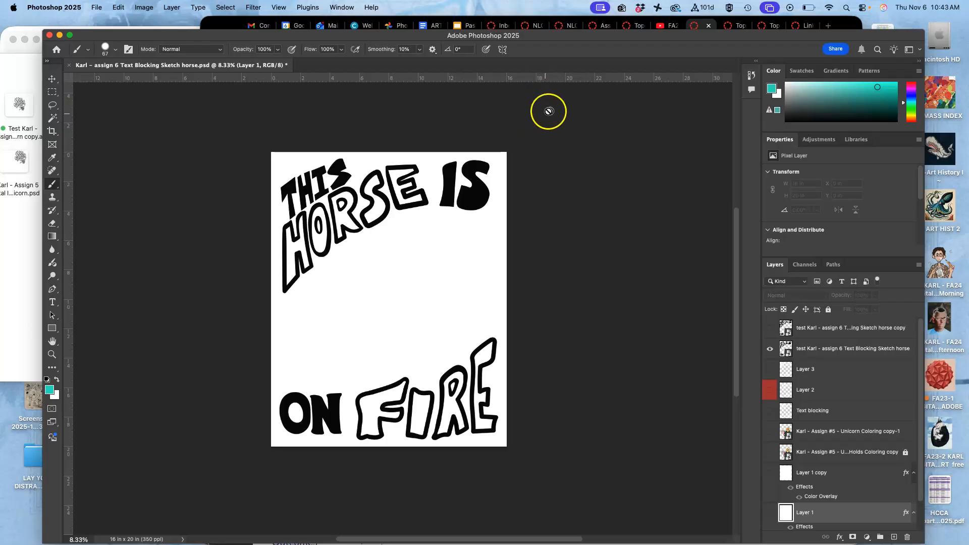
# Show the coloured unicorn layer and save a JPEG copy of the poster in the Assign. #6 folder
pyautogui.click(770, 432)
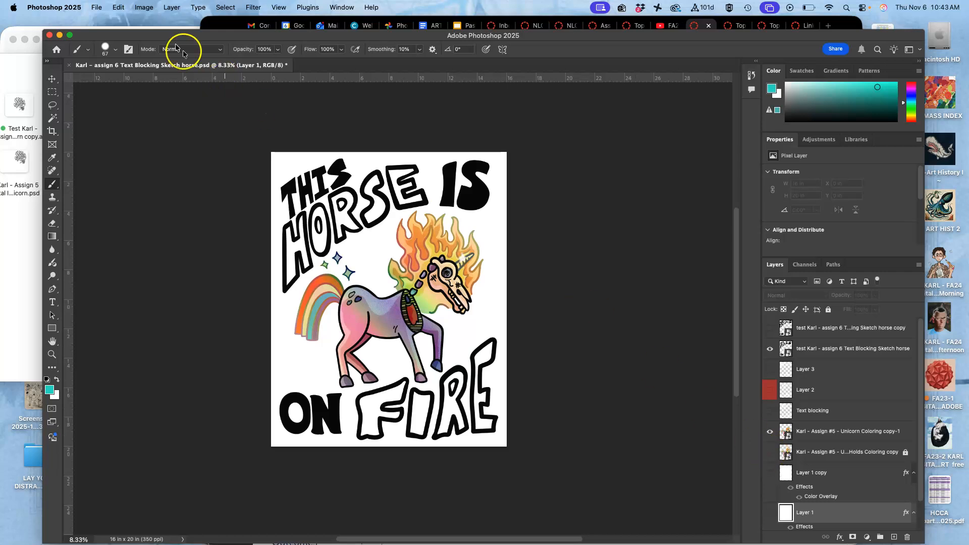
pyautogui.click(96, 8)
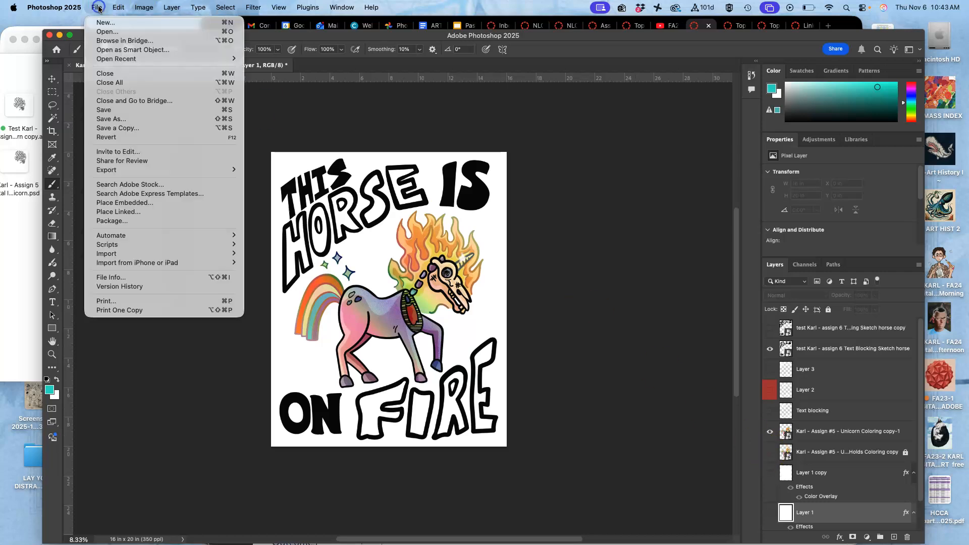
pyautogui.click(119, 128)
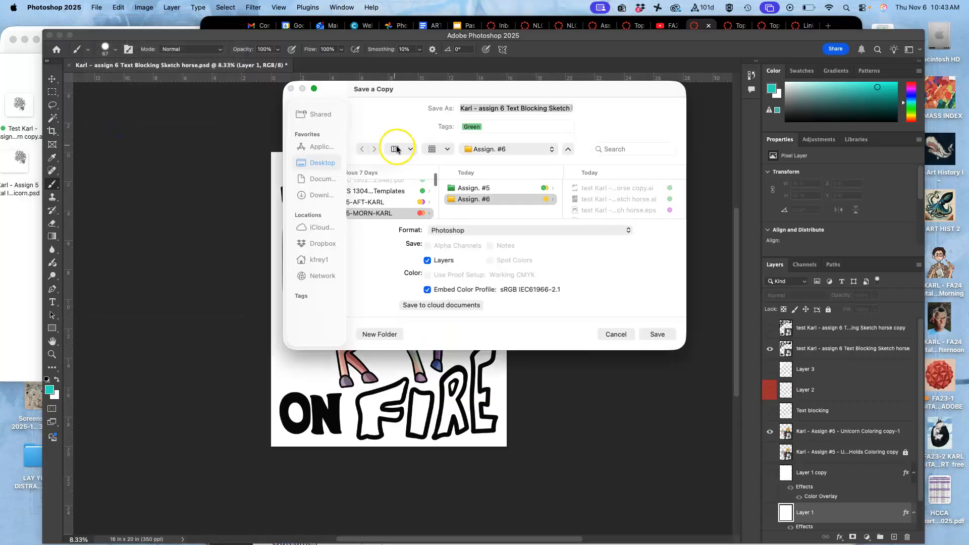
pyautogui.click(473, 225)
pyautogui.click(462, 328)
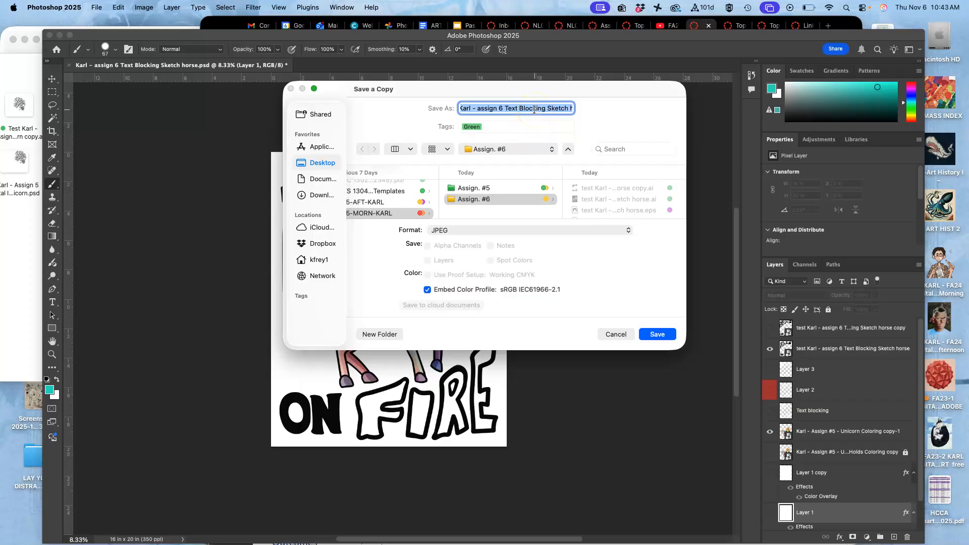
pyautogui.click(657, 334)
pyautogui.click(545, 155)
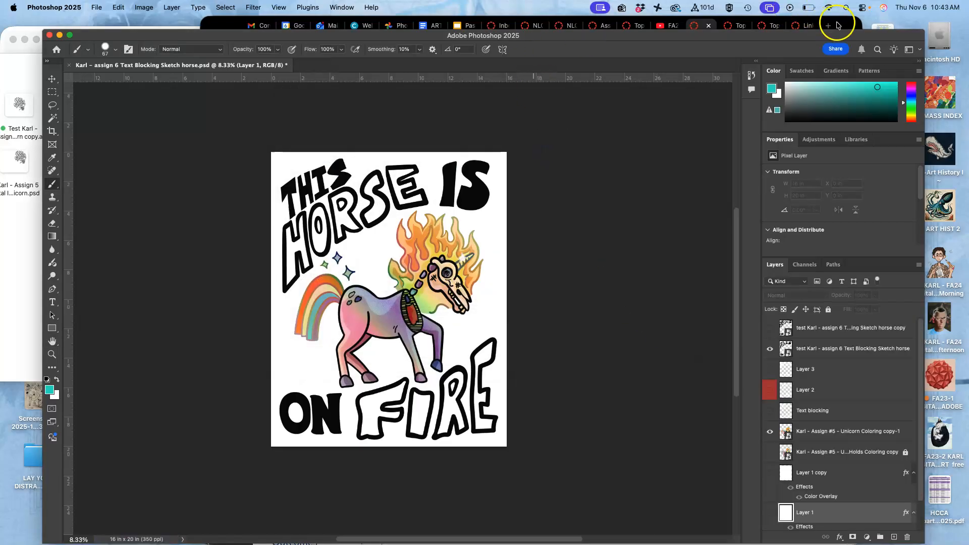
# Switch to the Assignment #6 discussion in Chrome and open the instructor example reply for editing
pyautogui.click(840, 25)
pyautogui.scroll(-5, 598, 309)
pyautogui.scroll(-10, 598, 309)
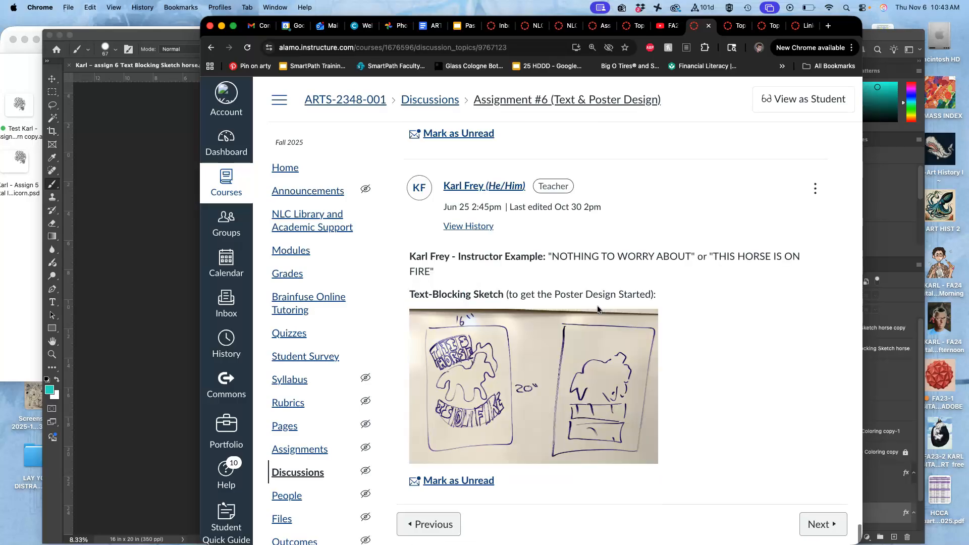
pyautogui.click(815, 189)
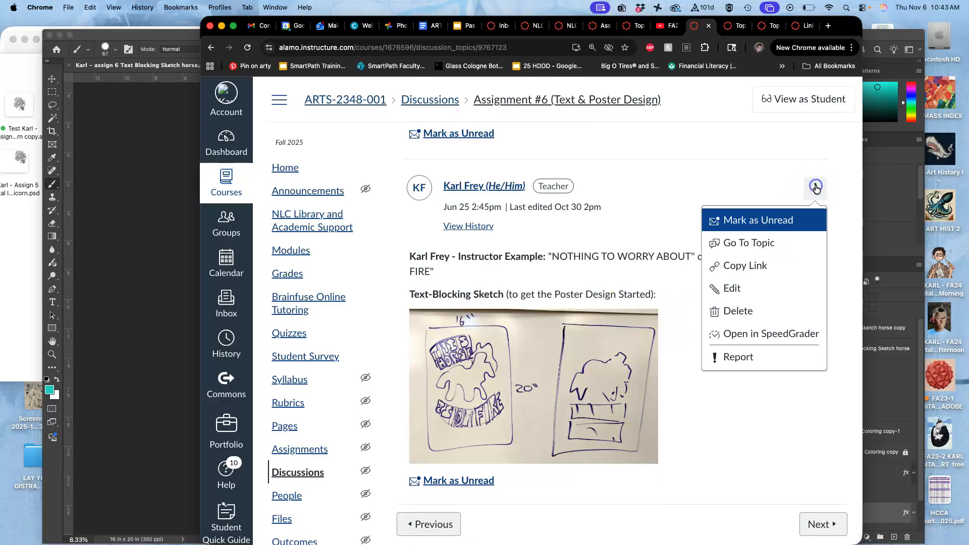
pyautogui.click(742, 286)
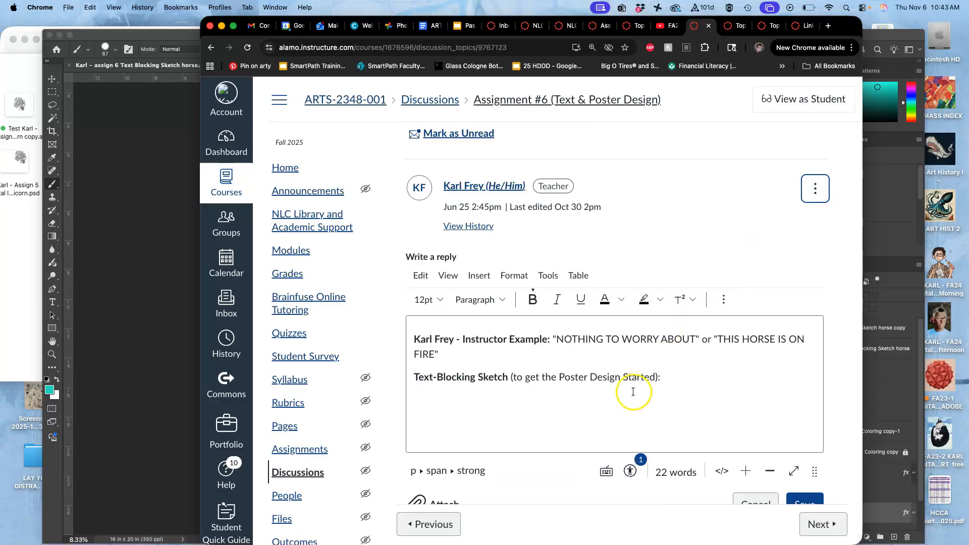
# Add the line "Requirement #1: Black Vector Type Layout (saved as a .JPG)" below the sketch image in the reply
pyautogui.scroll(-1, 633, 392)
pyautogui.scroll(-5, 633, 392)
pyautogui.click(681, 433)
pyautogui.press('Return')
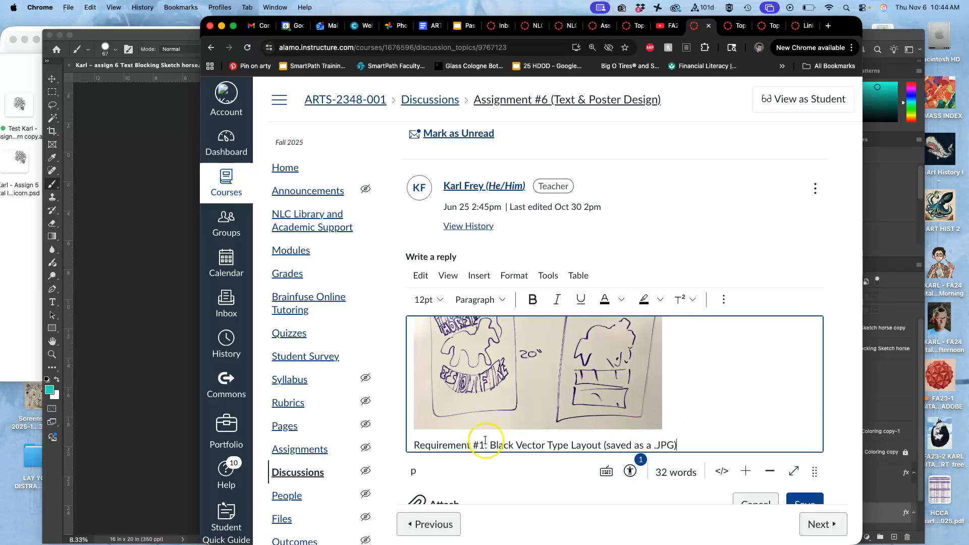
# Make "Requirement #1:" bold and start a new line below it in the reply
pyautogui.moveTo(486, 444); pyautogui.dragTo(398, 425)
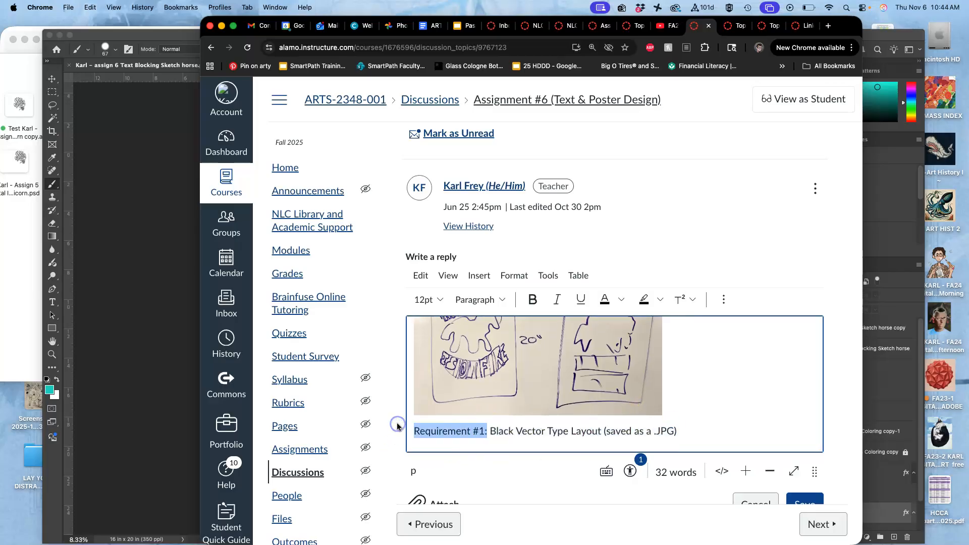
pyautogui.press('super+b')
pyautogui.click(697, 426)
pyautogui.press('Return')
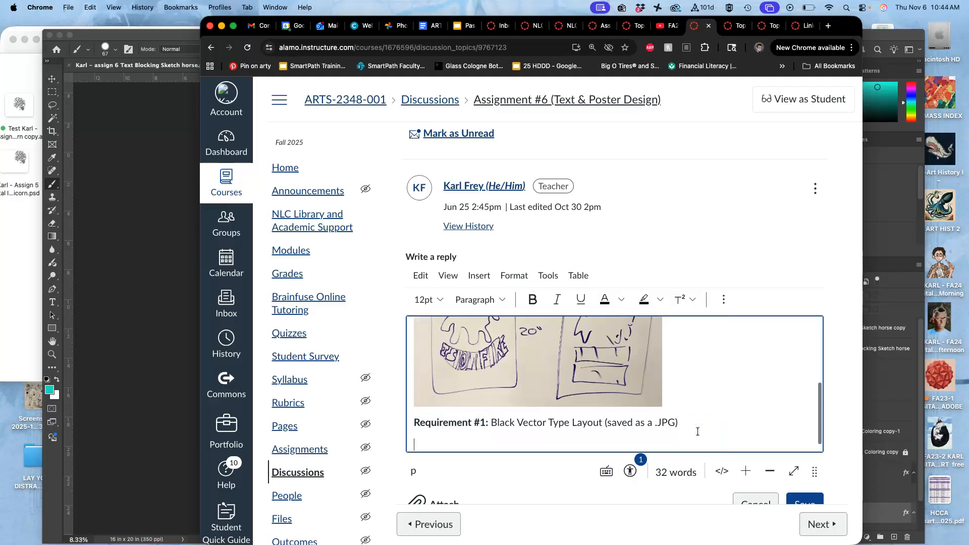
# Switch to the Assign. #6 folder in Finder and tag the exported poster copy JPEG orange
pyautogui.click(31, 245)
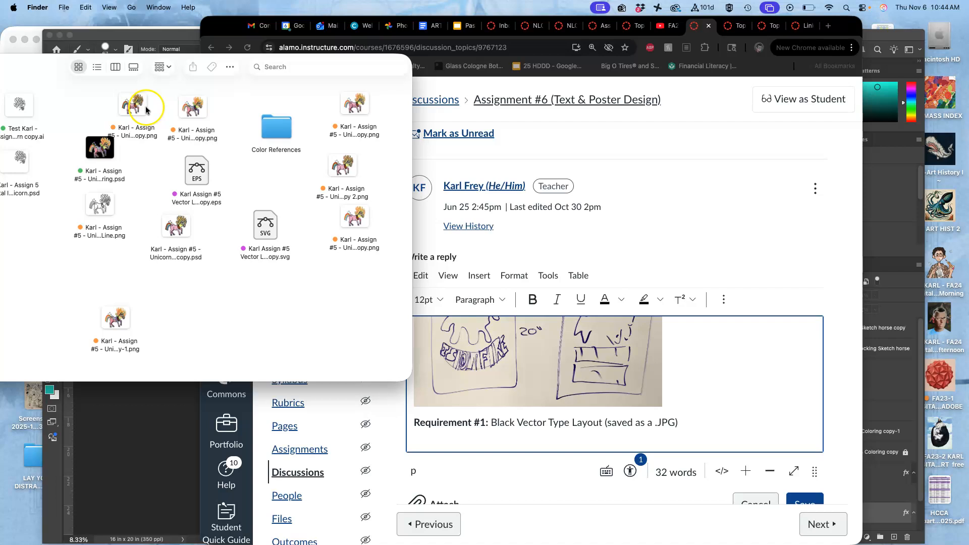
pyautogui.click(29, 47)
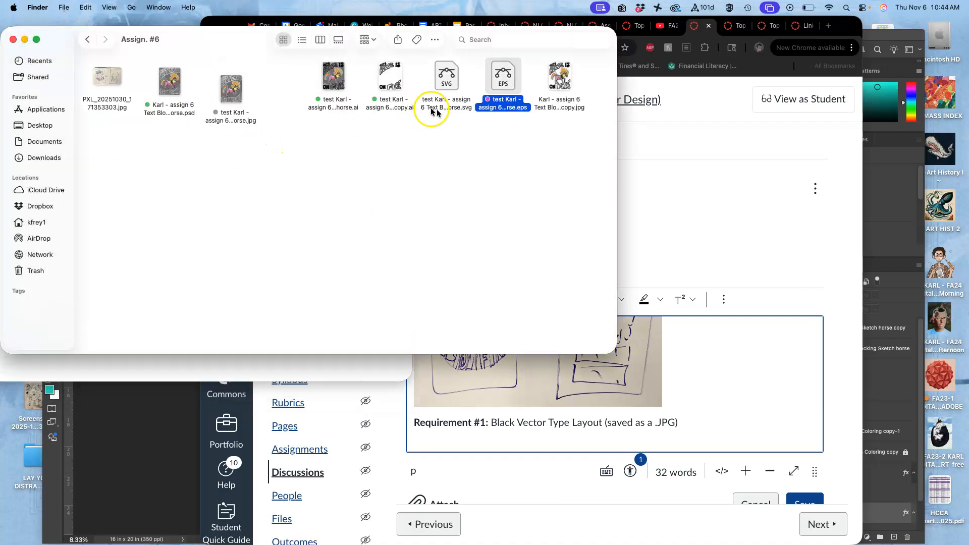
pyautogui.rightClick(553, 104)
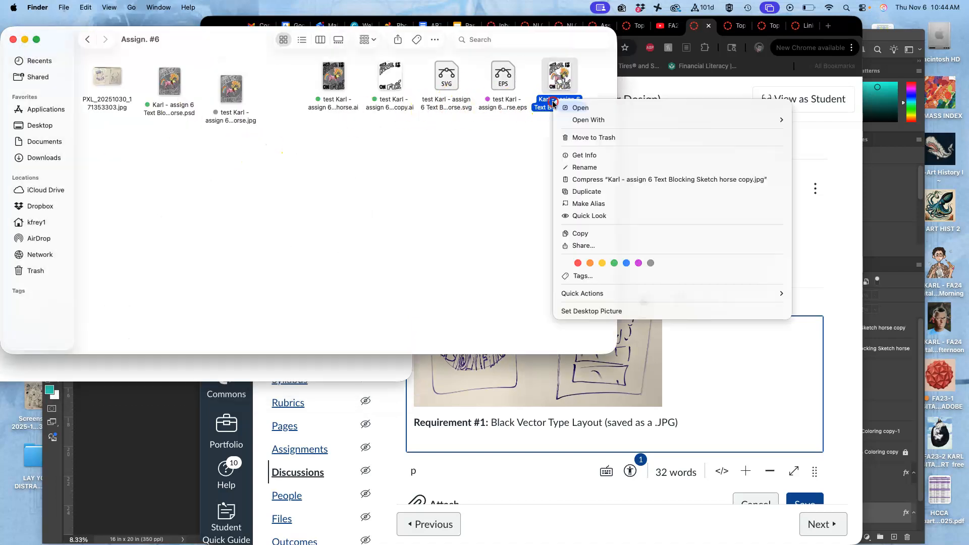
pyautogui.click(590, 263)
# Insert the orange-tagged JPEG below the Requirement #1 line at about that line's width, and save the reply
pyautogui.moveTo(562, 74); pyautogui.dragTo(486, 443)
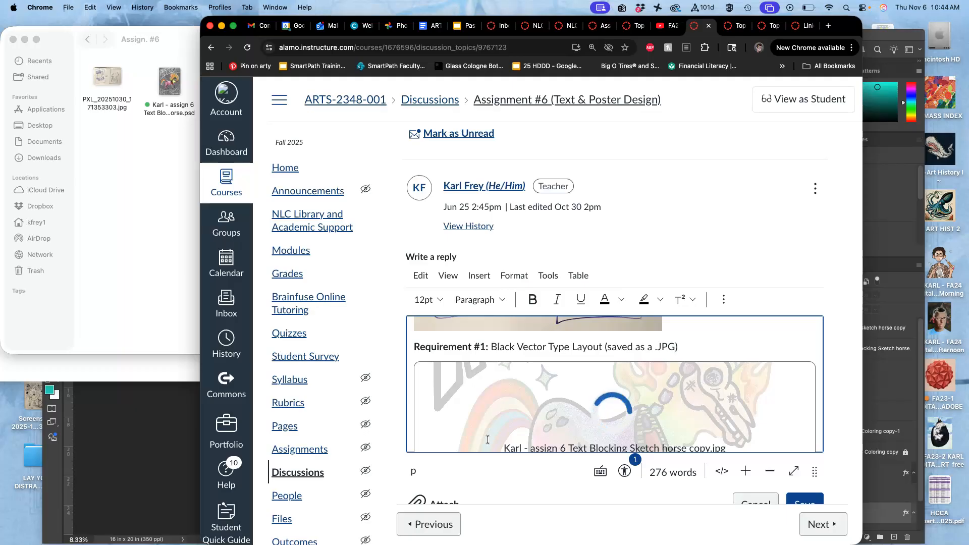
pyautogui.scroll(-3, 487, 440)
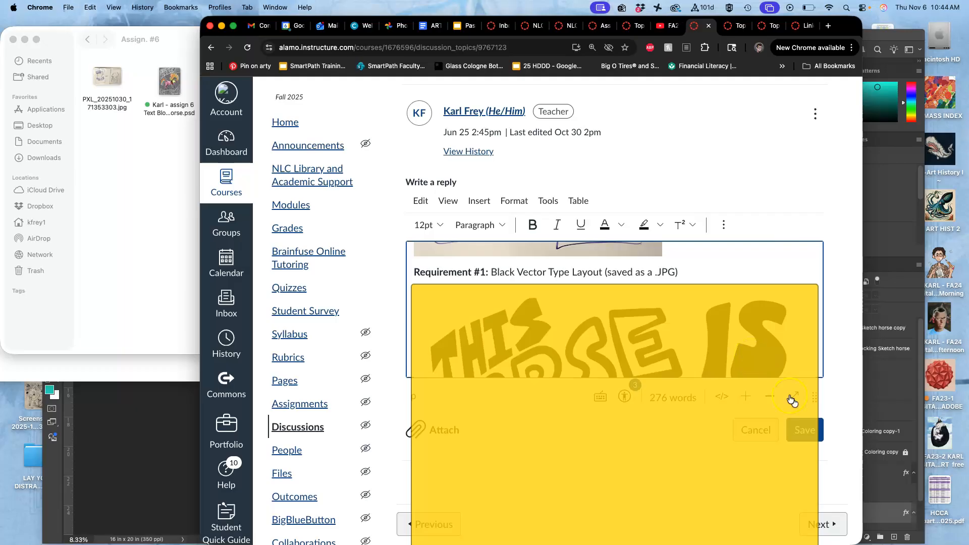
pyautogui.click(769, 326)
pyautogui.moveTo(817, 287); pyautogui.dragTo(708, 295)
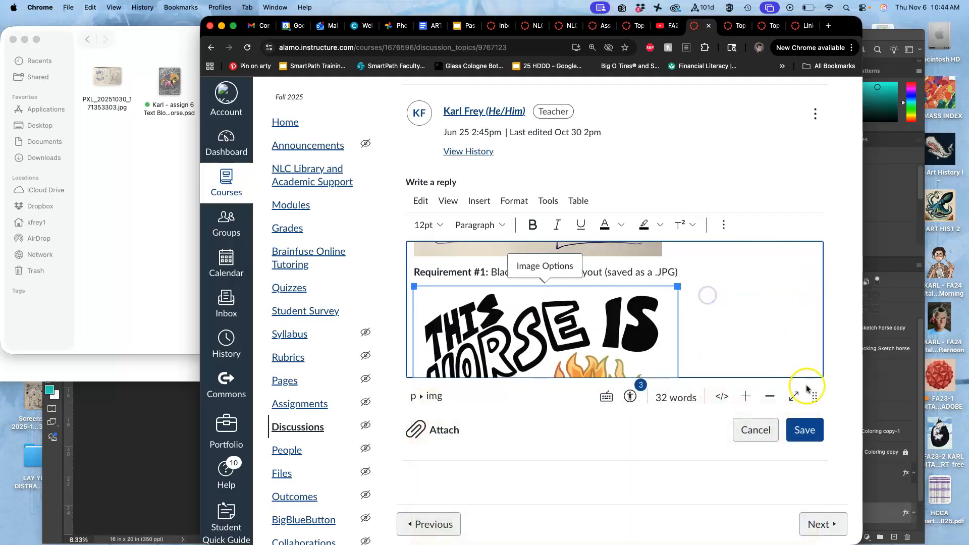
pyautogui.click(805, 430)
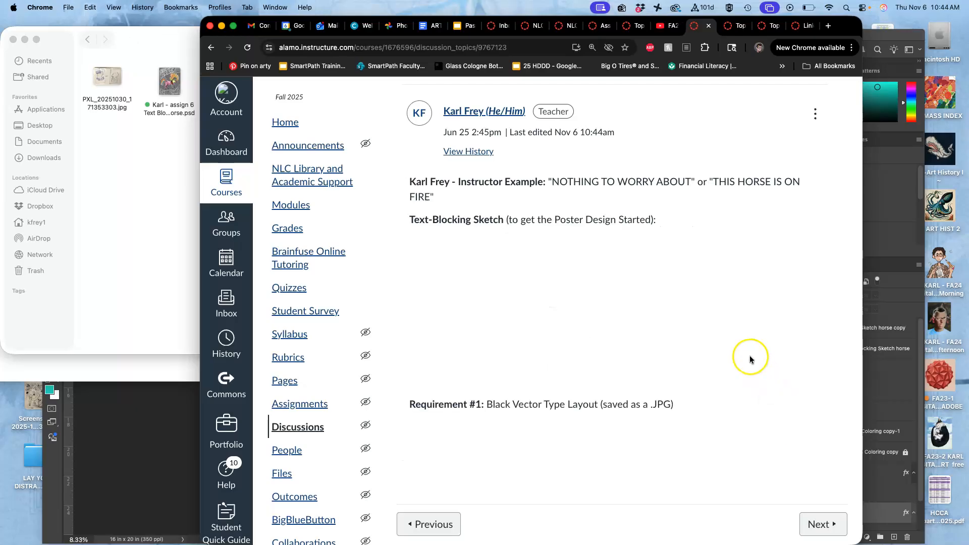
pyautogui.scroll(-7, 685, 323)
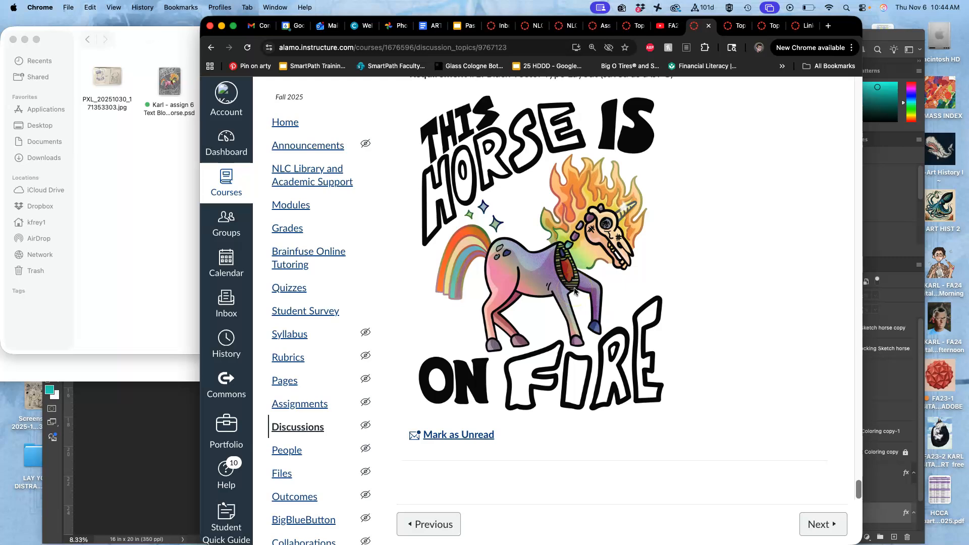
# Switch to Photoshop and show Layer 1, the gray background of the poster
pyautogui.click(905, 222)
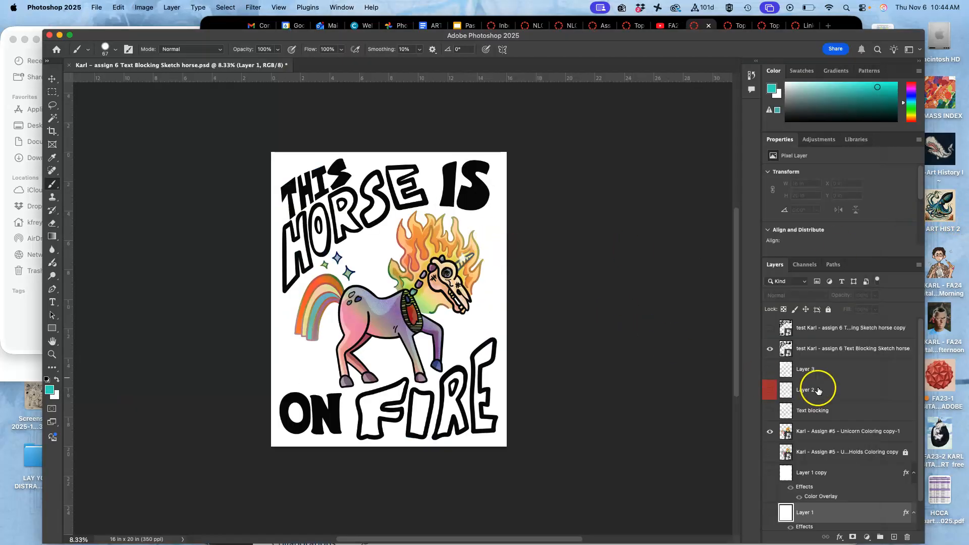
pyautogui.scroll(-2, 780, 456)
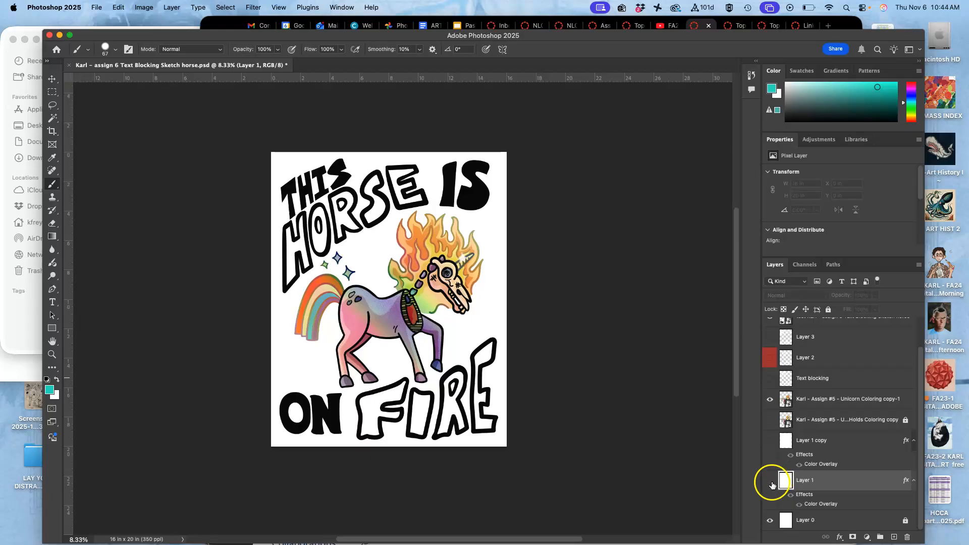
pyautogui.click(770, 481)
pyautogui.scroll(2, 813, 431)
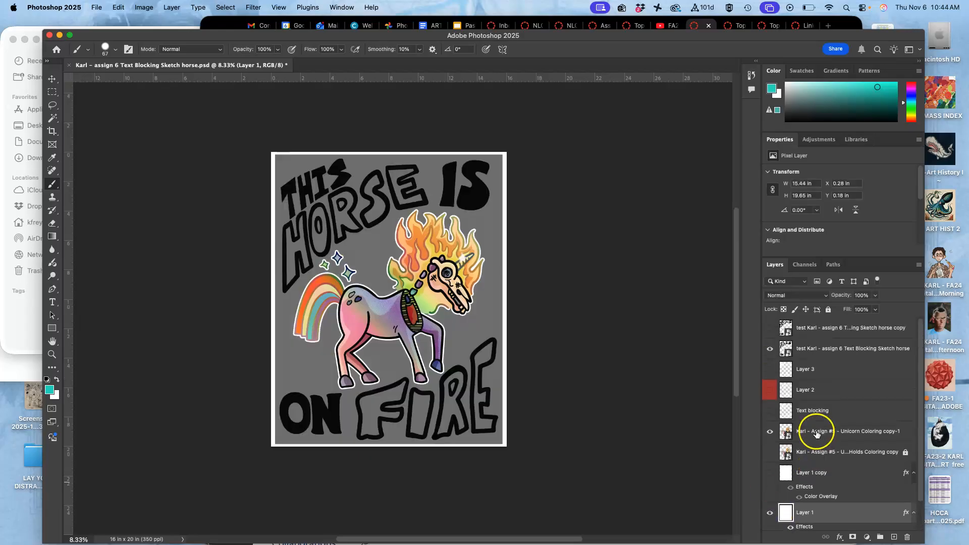
# Delete the hidden copy of the lettering layer and duplicate the remaining visible lettering layer
pyautogui.click(799, 328)
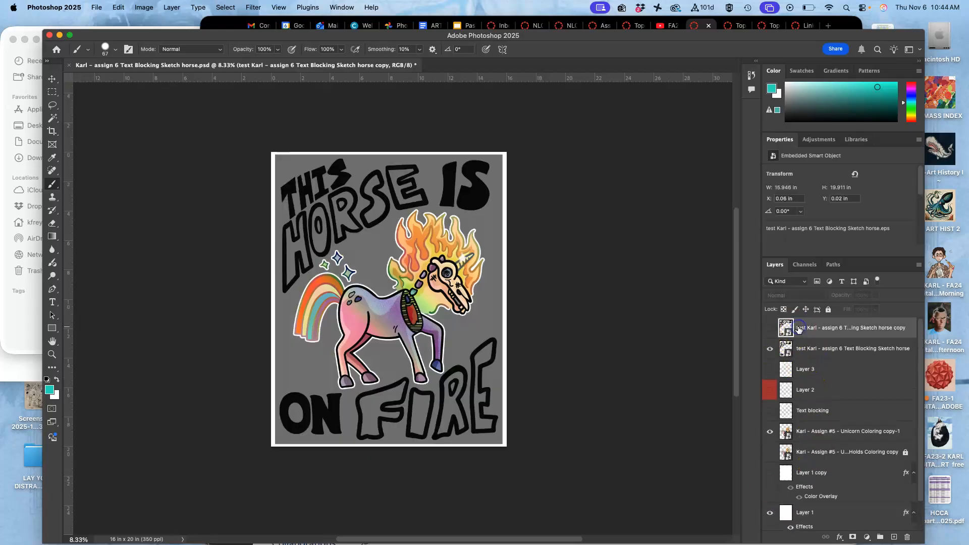
pyautogui.press('BackSpace')
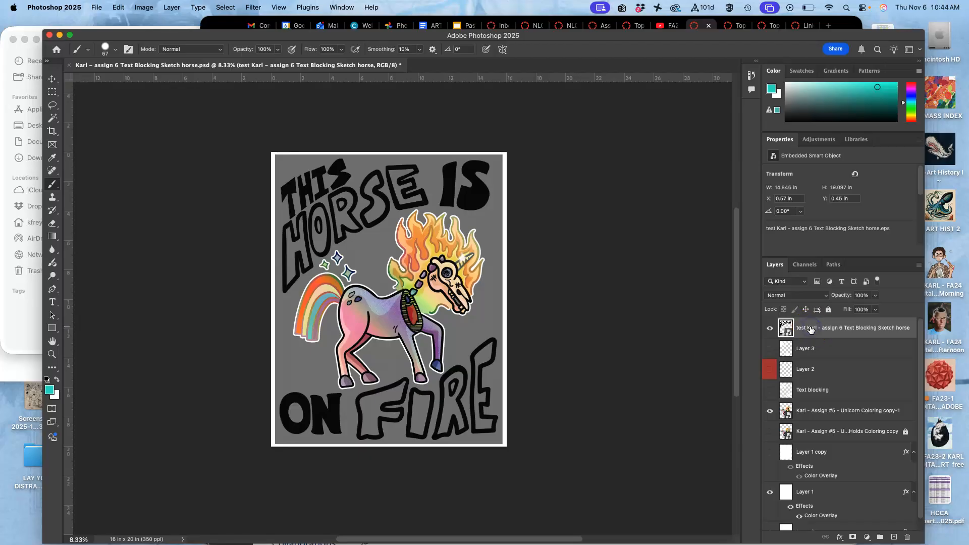
pyautogui.press('super+j')
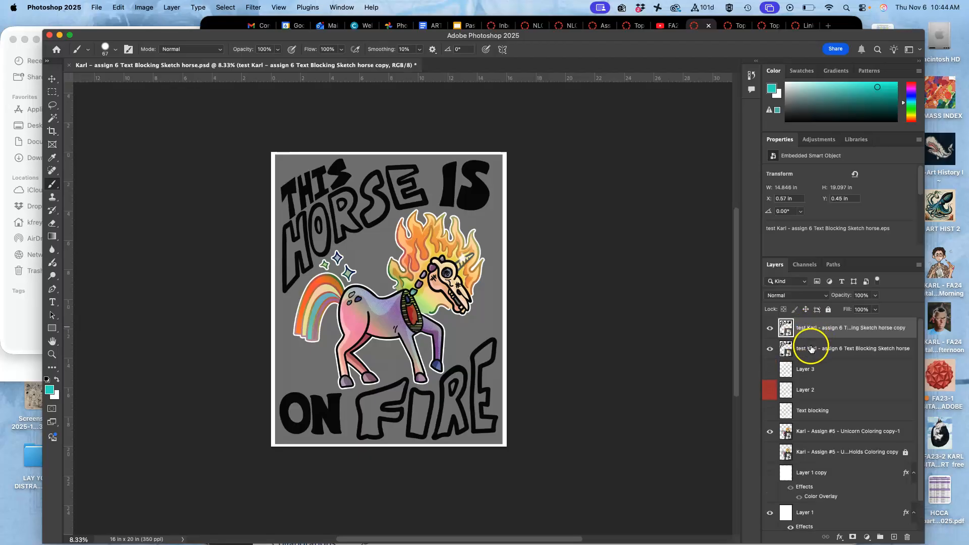
# Rename the lower lettering layer BLACK TYPE and give it a gray colour label
pyautogui.doubleClick(810, 348)
pyautogui.write('BLACK TYPE')
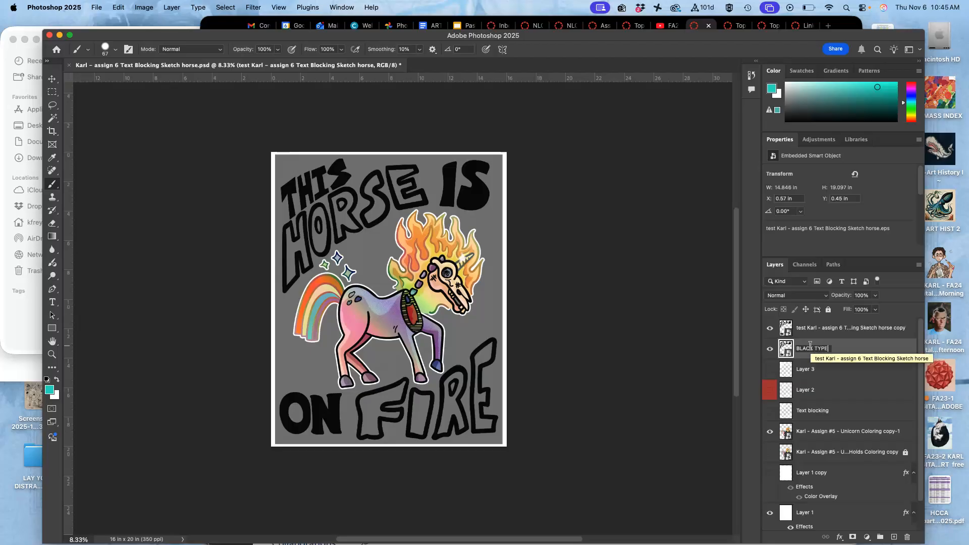
pyautogui.click(842, 352)
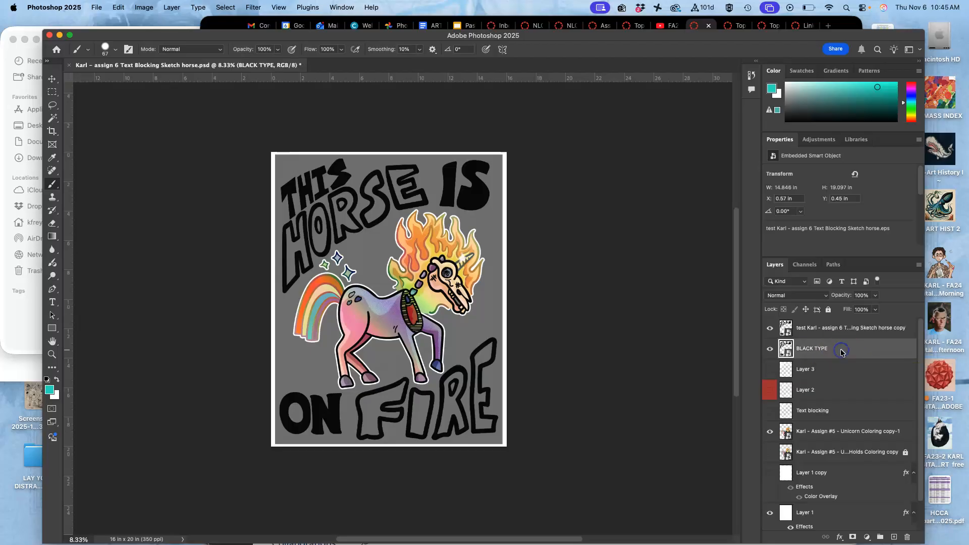
pyautogui.rightClick(775, 344)
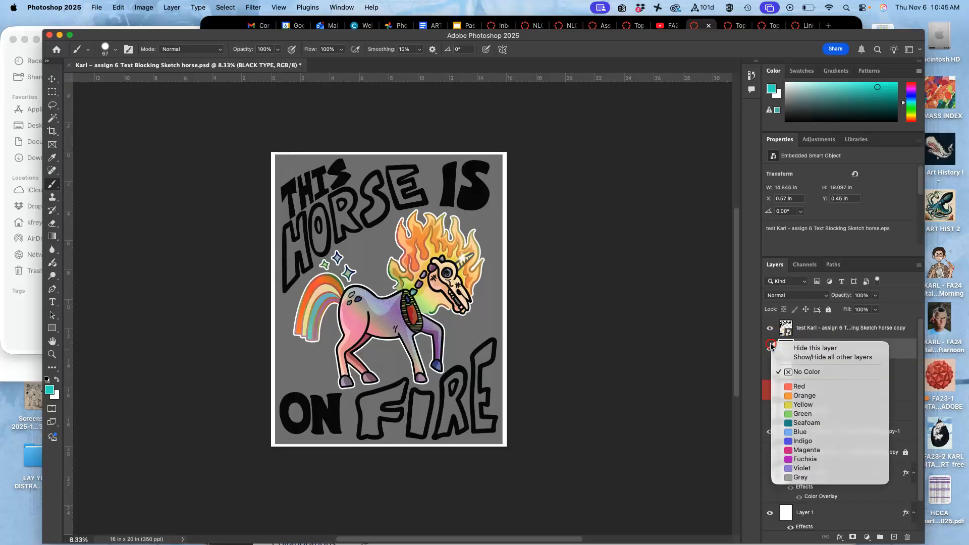
pyautogui.click(787, 479)
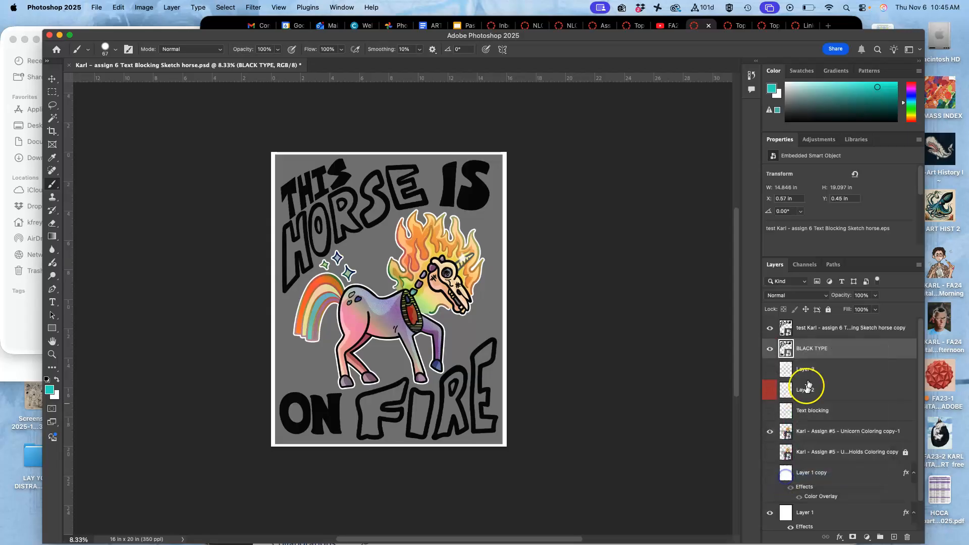
# Rename the duplicated lettering layer COLOR TYPE and lock the BLACK TYPE layer
pyautogui.doubleClick(810, 329)
pyautogui.write('COLOR TY')
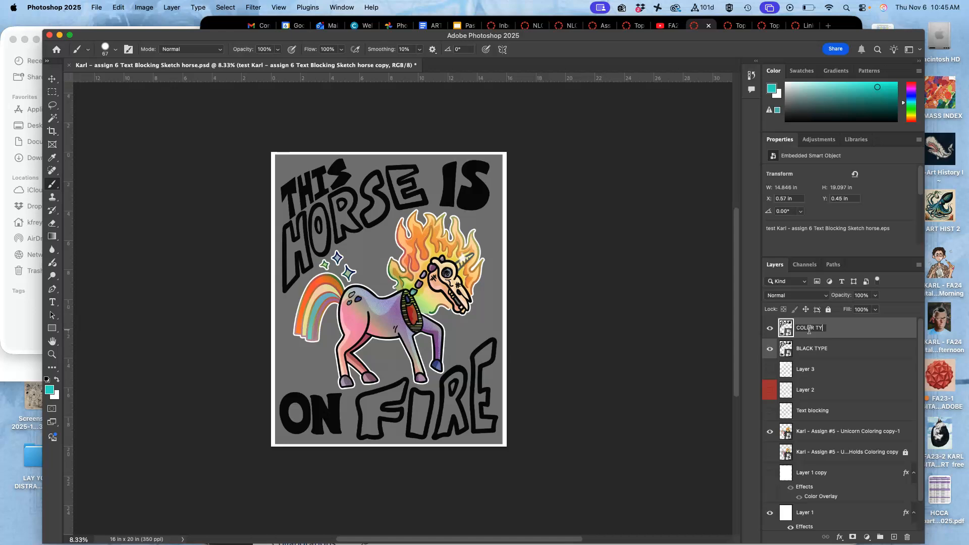
pyautogui.click(840, 331)
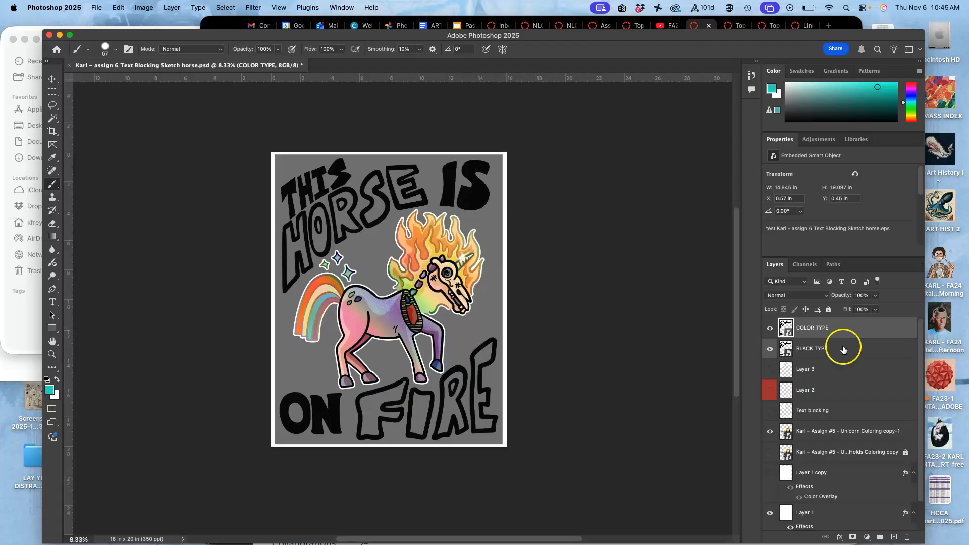
pyautogui.click(843, 349)
pyautogui.click(828, 309)
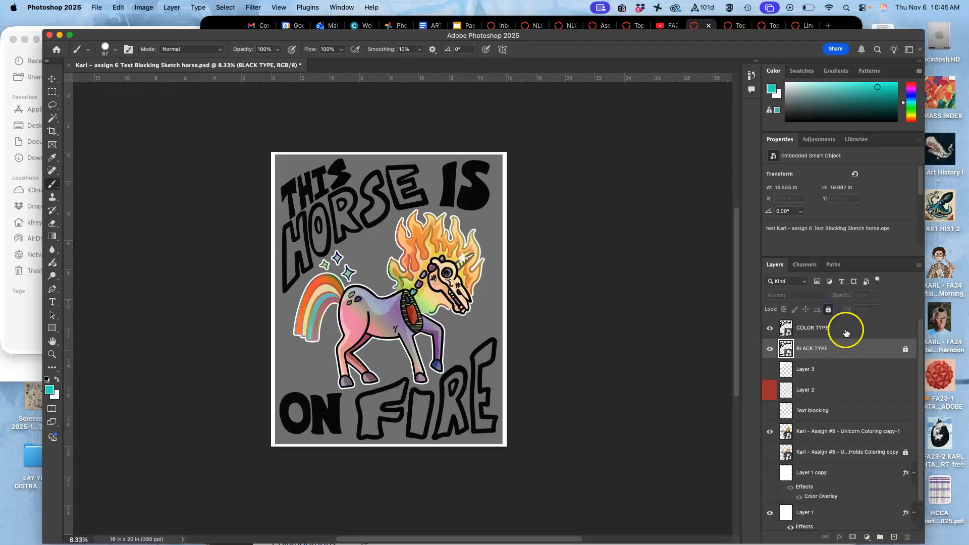
# Try a Color Overlay on the COLOR TYPE layer, sampling colours from the unicorn artwork and choosing dark blue #3a4b8c
pyautogui.doubleClick(846, 333)
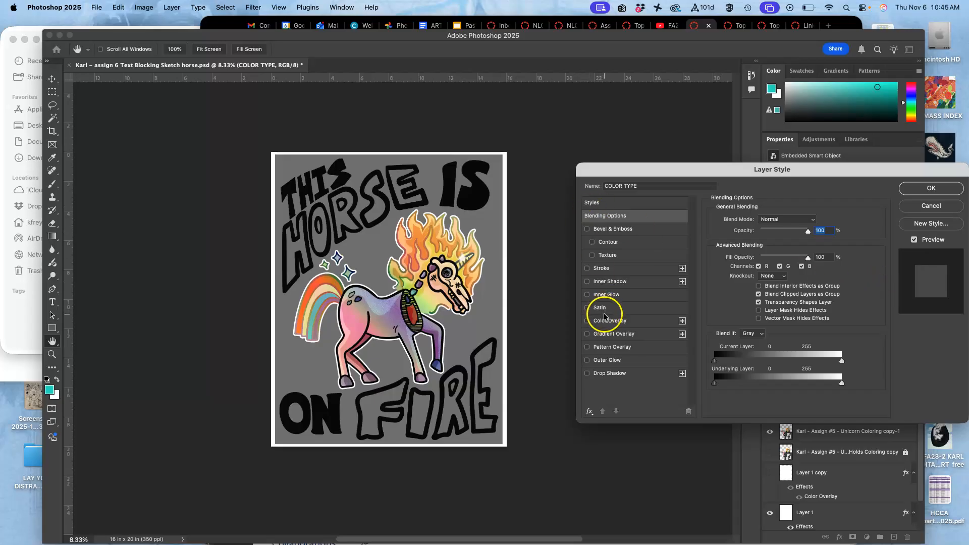
pyautogui.click(587, 321)
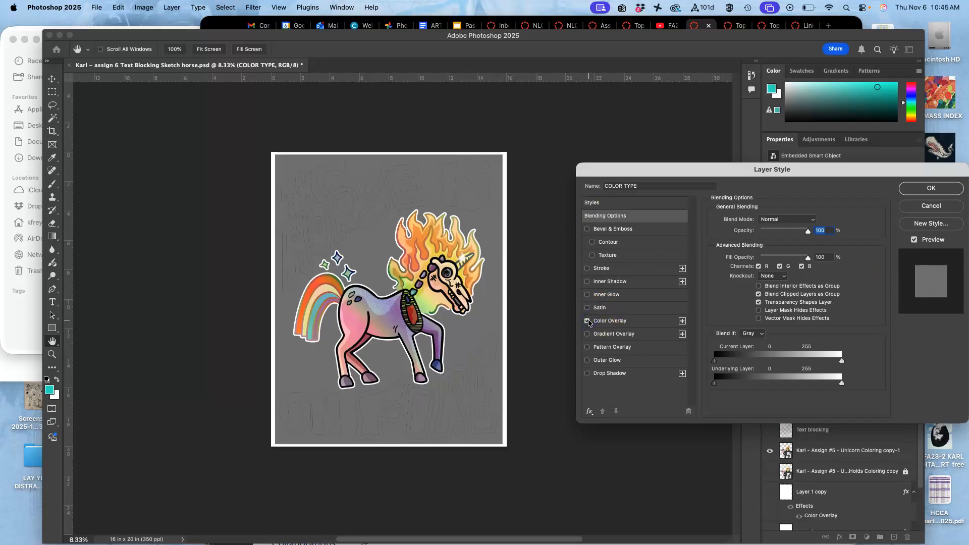
pyautogui.click(608, 321)
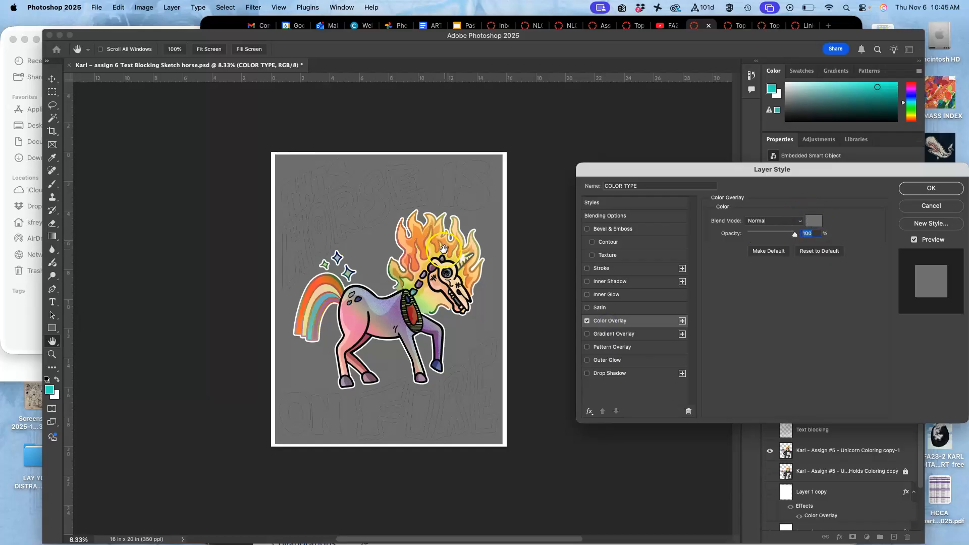
pyautogui.click(814, 221)
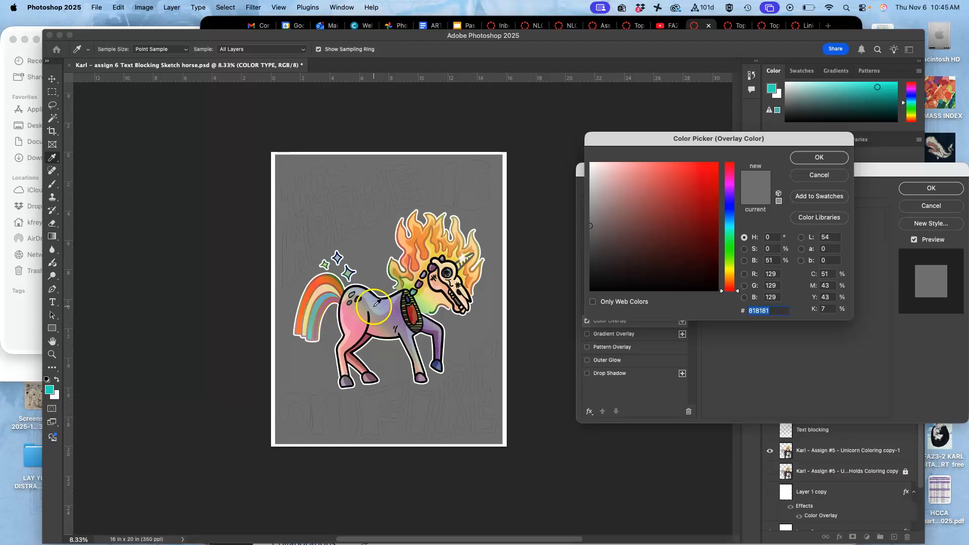
pyautogui.click(413, 306)
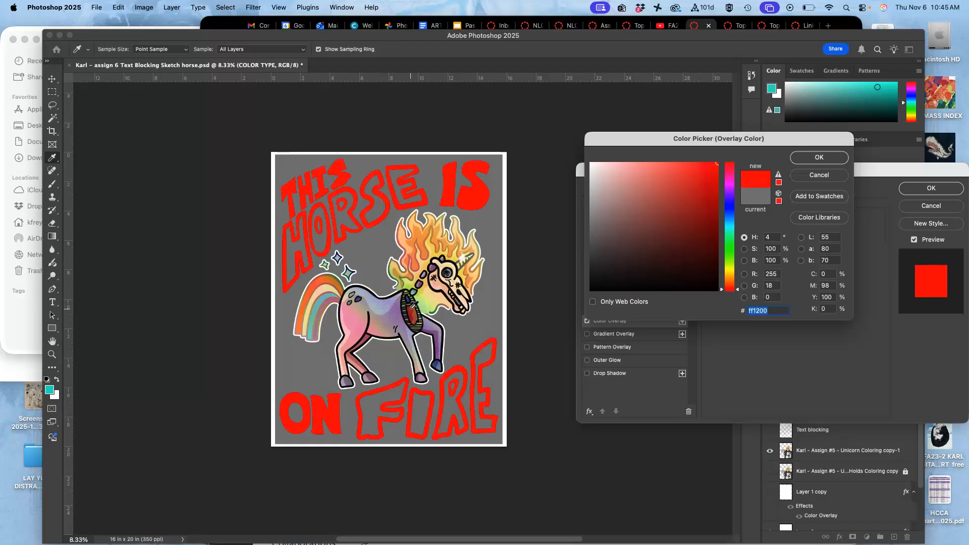
pyautogui.click(359, 330)
pyautogui.click(398, 321)
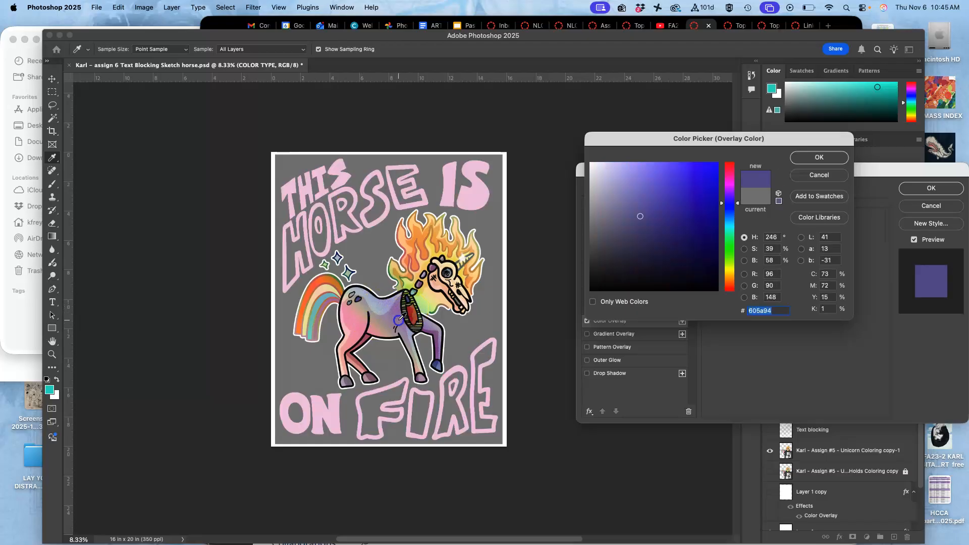
pyautogui.click(392, 315)
pyautogui.click(393, 323)
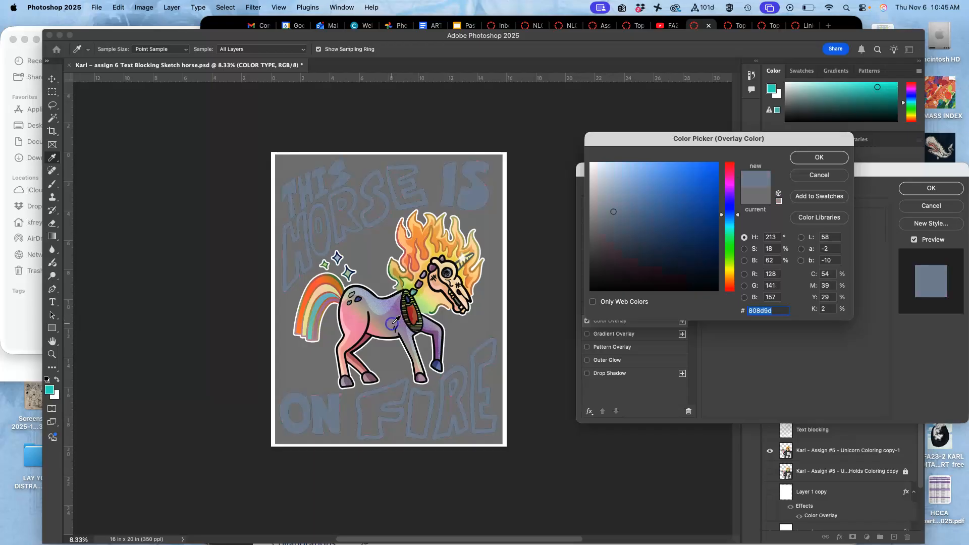
pyautogui.click(399, 320)
pyautogui.click(399, 314)
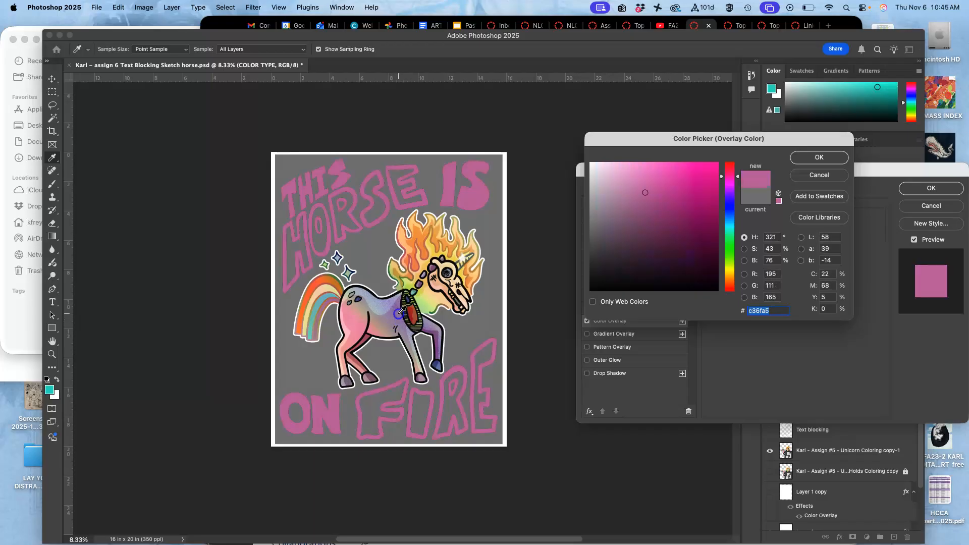
pyautogui.click(404, 313)
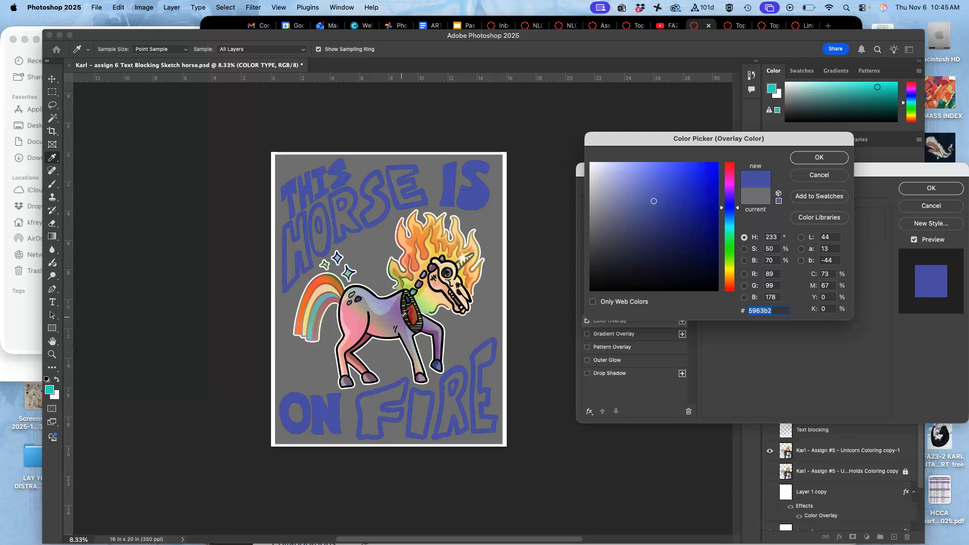
pyautogui.click(403, 314)
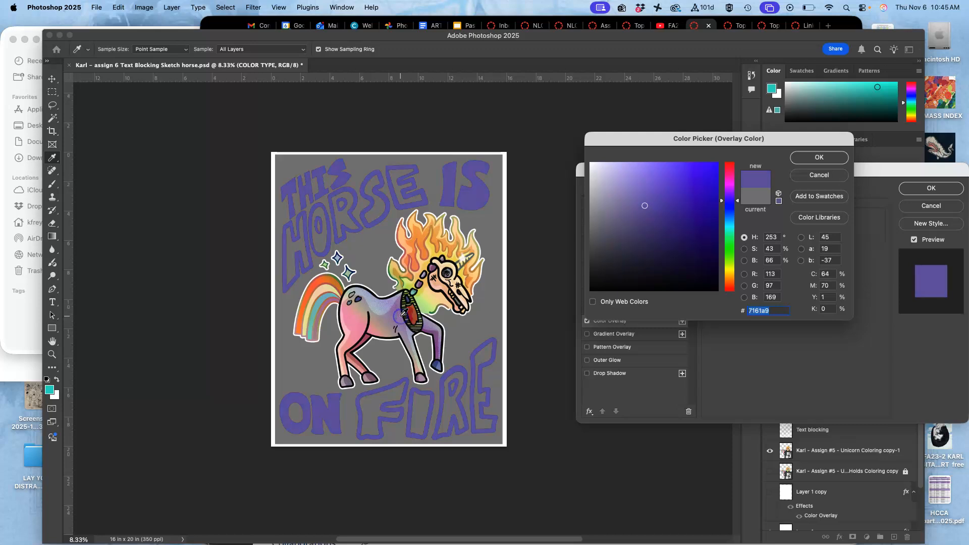
pyautogui.click(402, 314)
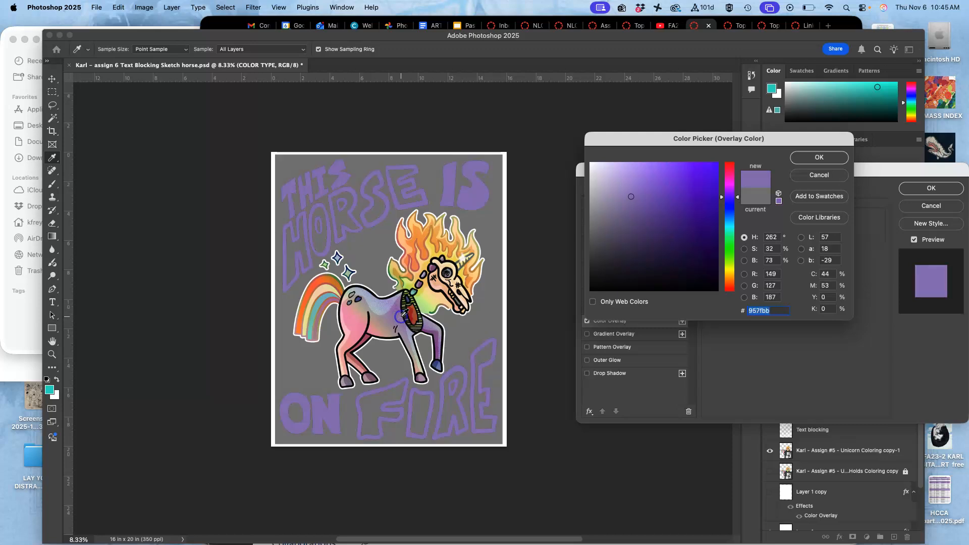
pyautogui.click(403, 314)
pyautogui.click(403, 316)
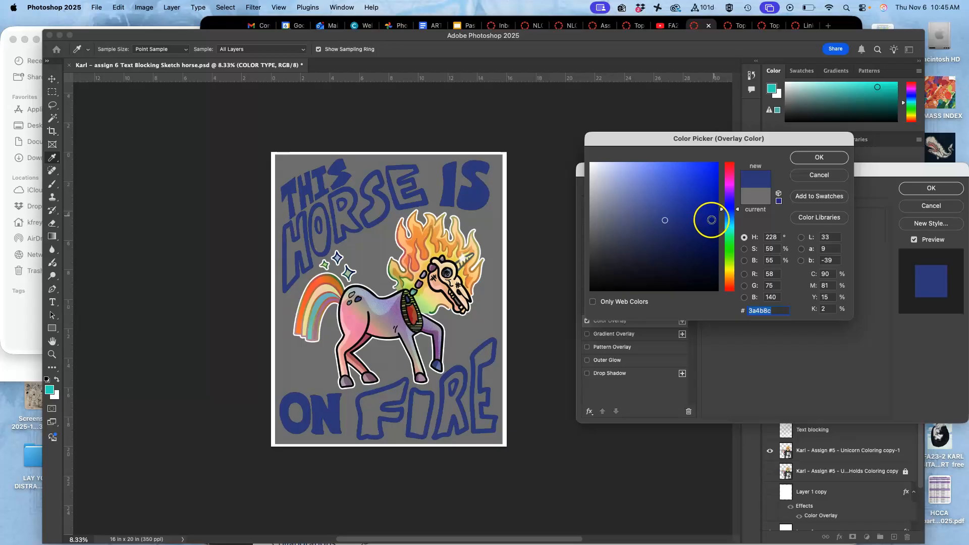
pyautogui.click(809, 159)
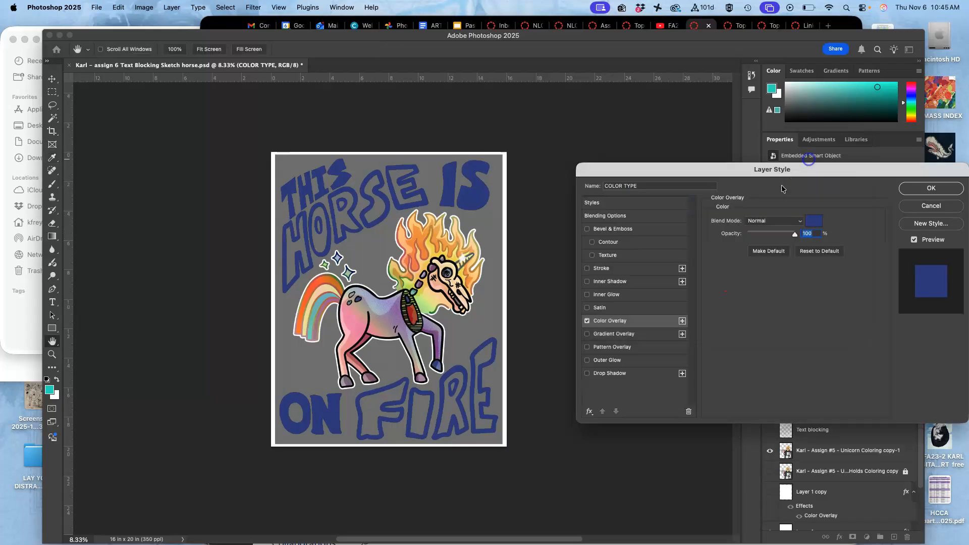
# Replace the Color Overlay on the COLOR TYPE layer with an orange-to-yellow Gradient Overlay
pyautogui.click(588, 335)
pyautogui.click(588, 321)
pyautogui.click(601, 334)
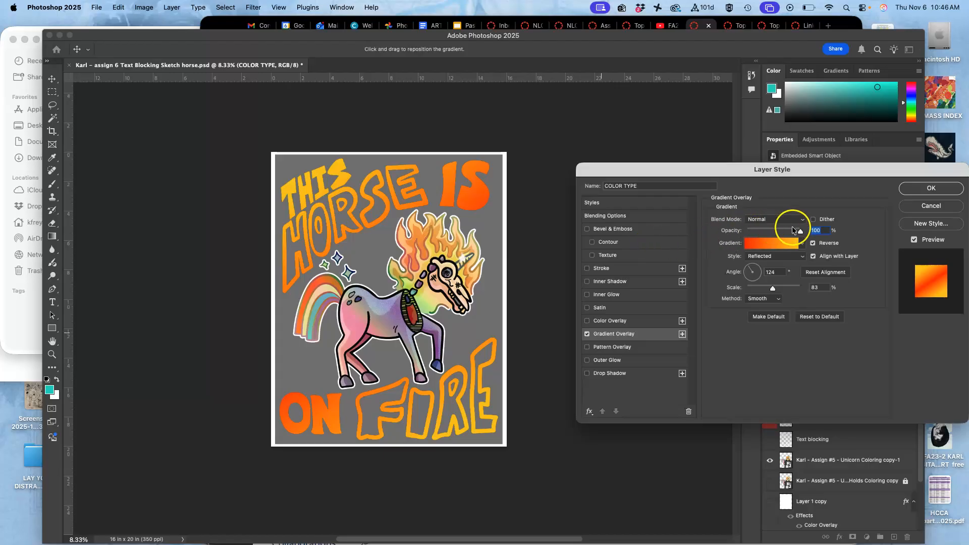
# Add the dark blue Color Overlay over the gradient on the COLOR TYPE layer at 32% opacity
pyautogui.click(588, 322)
pyautogui.click(619, 322)
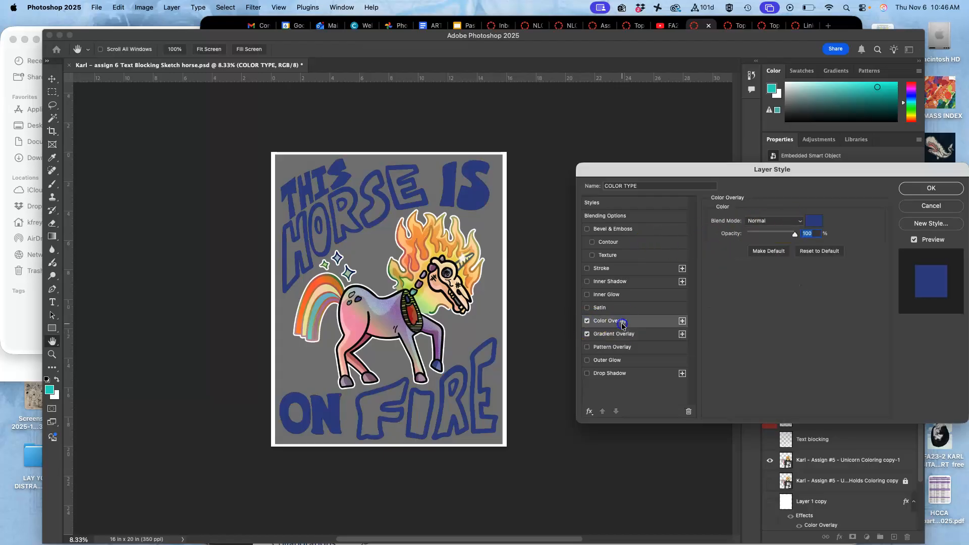
pyautogui.moveTo(795, 234); pyautogui.dragTo(765, 238)
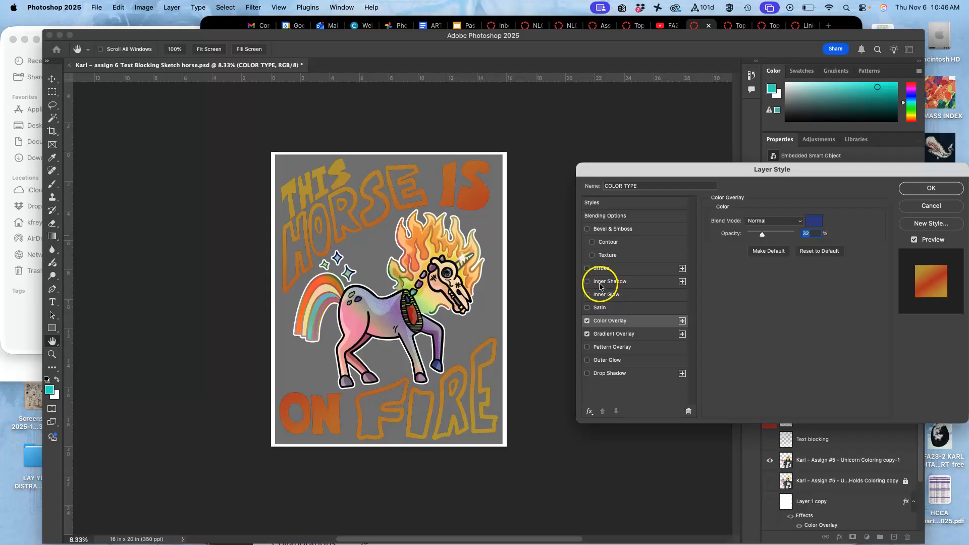
# Add a white 18 px Stroke to the COLOR TYPE layer, trying a dark navy stroke colour before returning to white
pyautogui.click(587, 269)
pyautogui.click(605, 269)
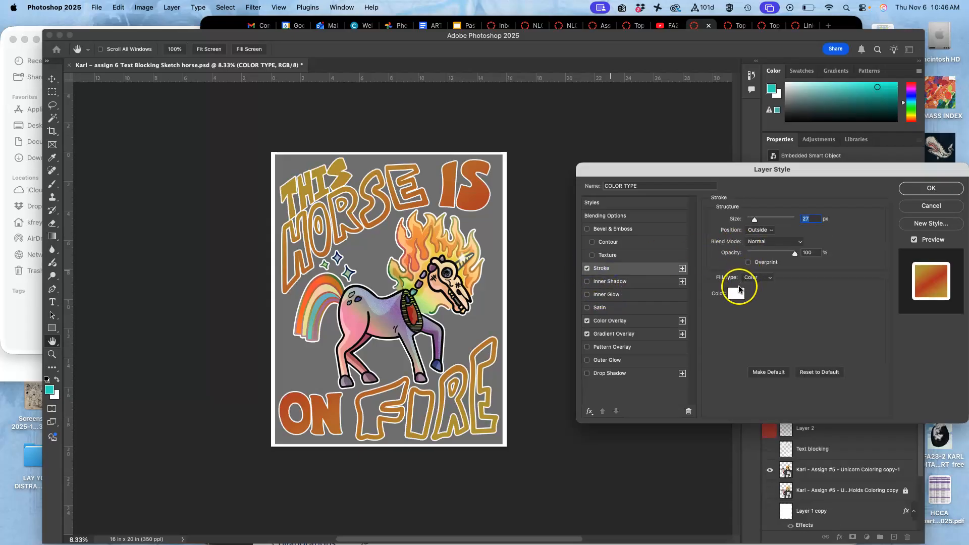
pyautogui.click(735, 295)
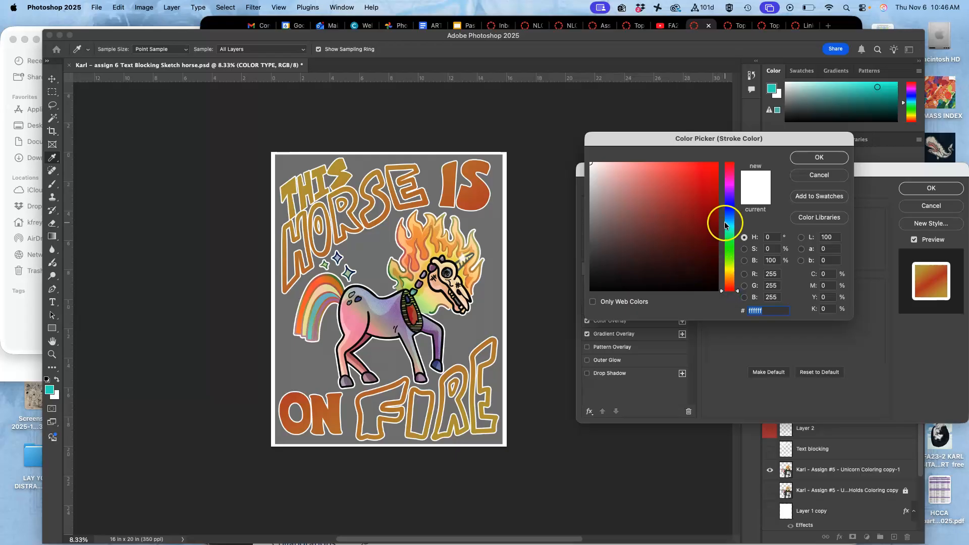
pyautogui.click(729, 203)
pyautogui.click(700, 259)
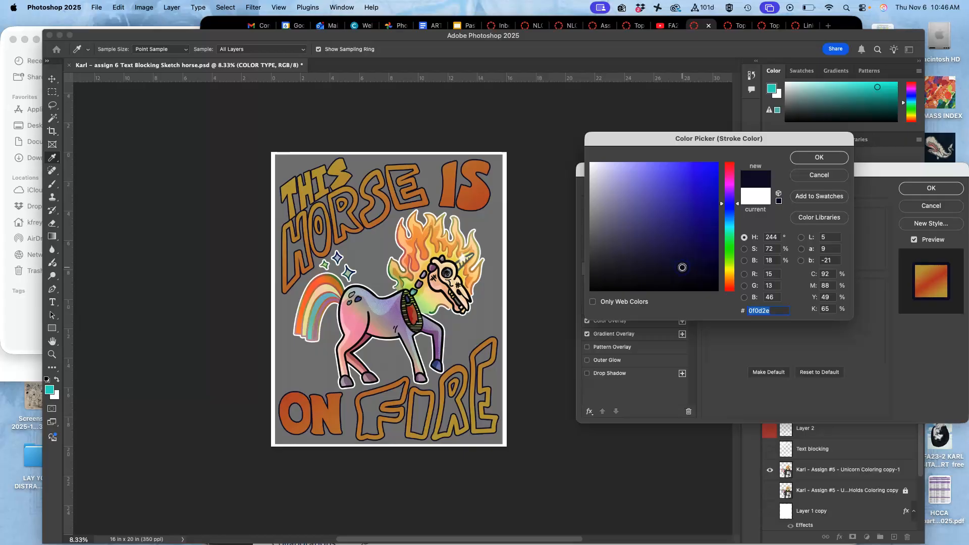
pyautogui.moveTo(687, 251); pyautogui.dragTo(591, 163)
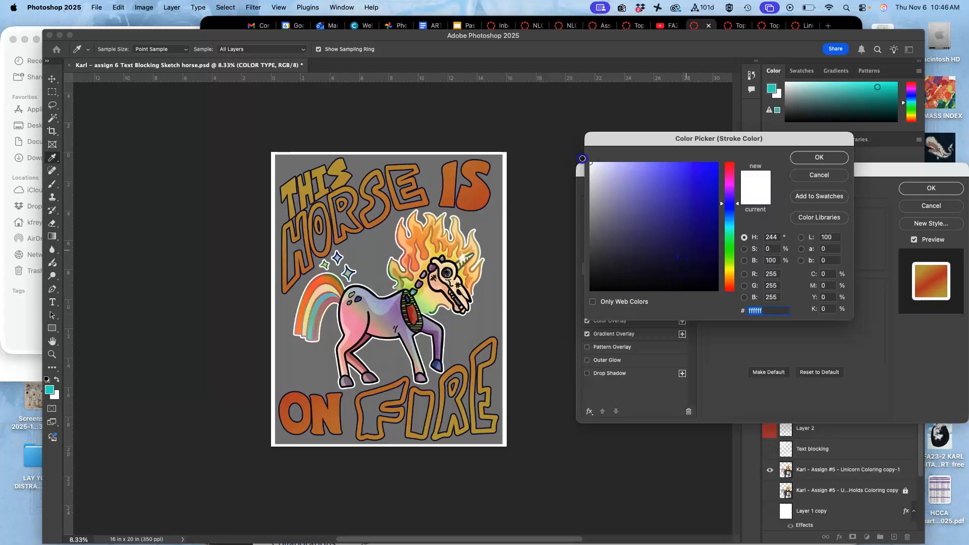
pyautogui.click(810, 158)
pyautogui.moveTo(755, 222); pyautogui.dragTo(753, 222)
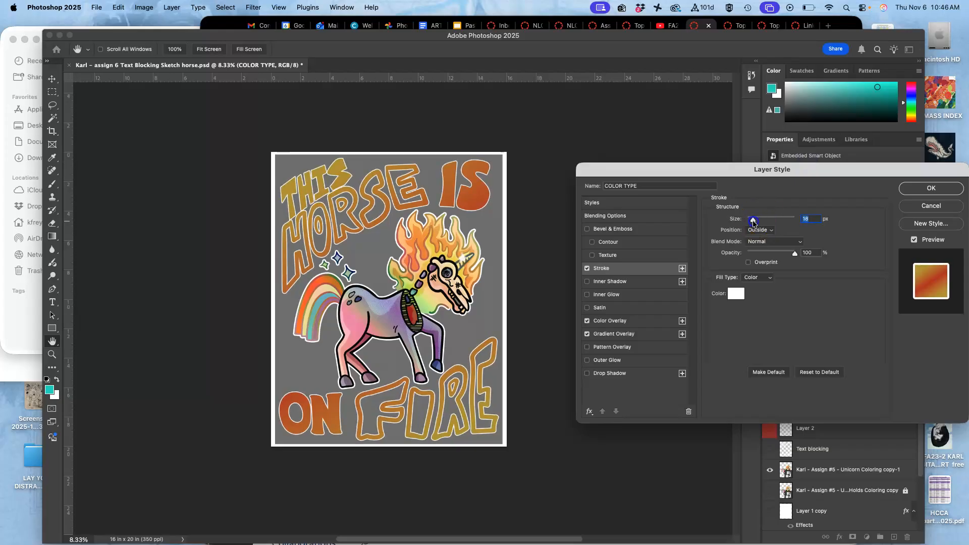
# Compare the Inside and Center positions for the white stroke and set it to Inside
pyautogui.click(759, 230)
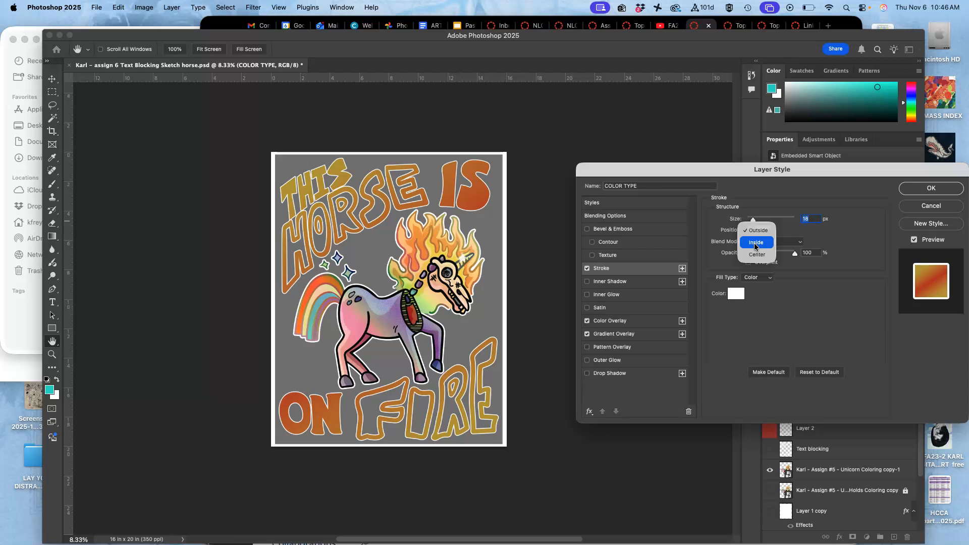
pyautogui.click(756, 243)
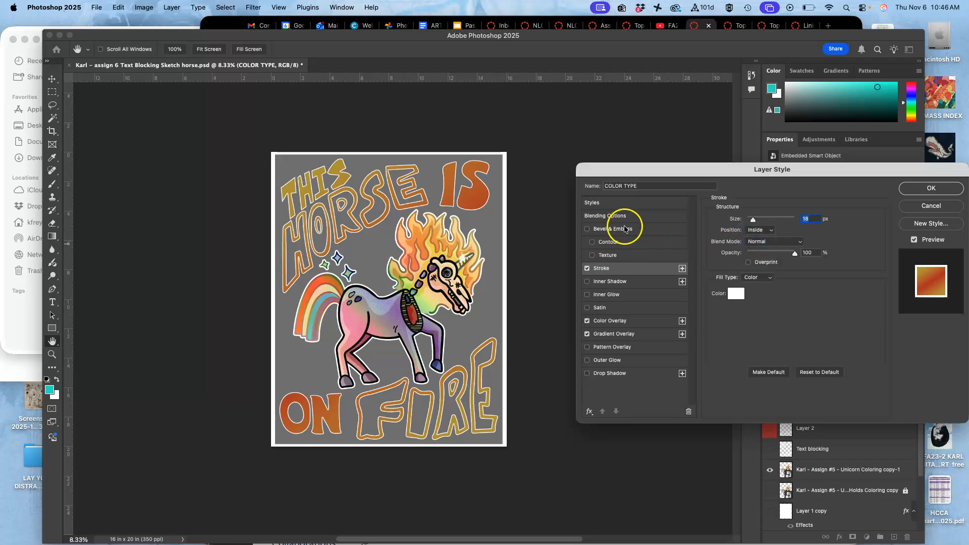
pyautogui.click(759, 231)
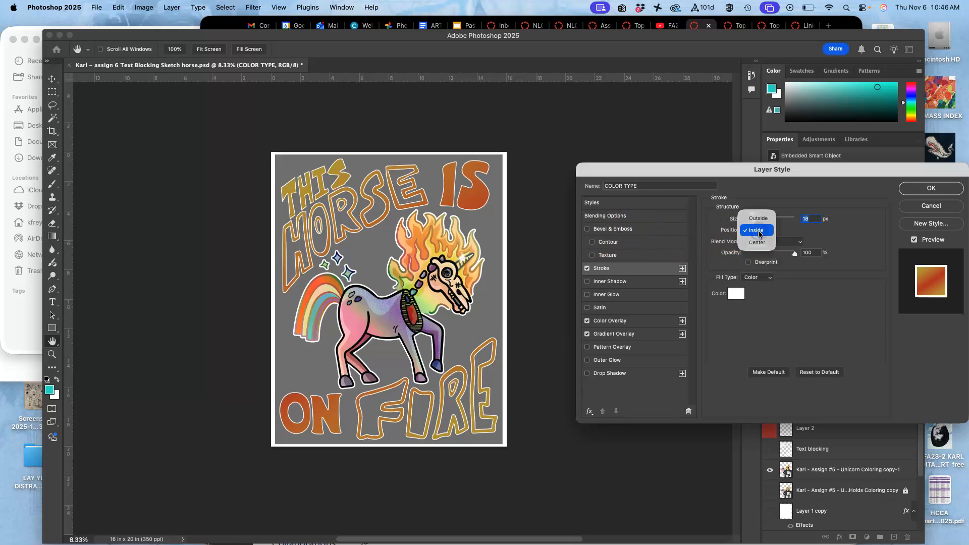
pyautogui.click(757, 243)
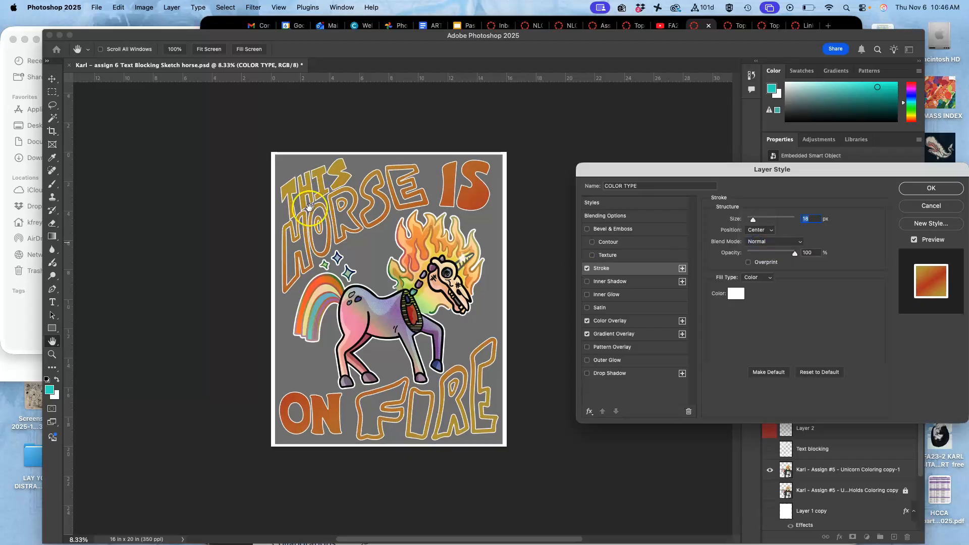
pyautogui.click(760, 231)
pyautogui.click(757, 219)
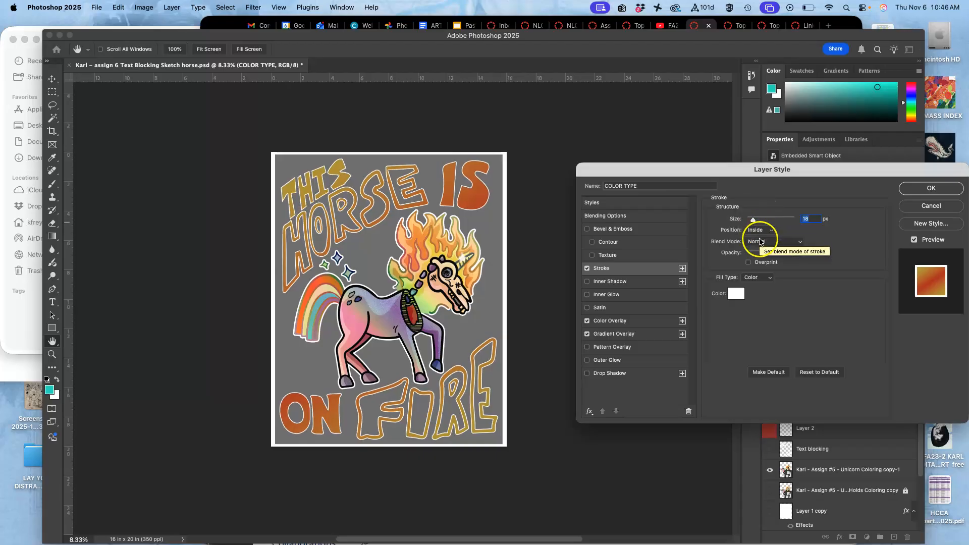
# Add an Outer Glow to the COLOR TYPE lettering with a size of 24 px and 67% noise
pyautogui.click(588, 362)
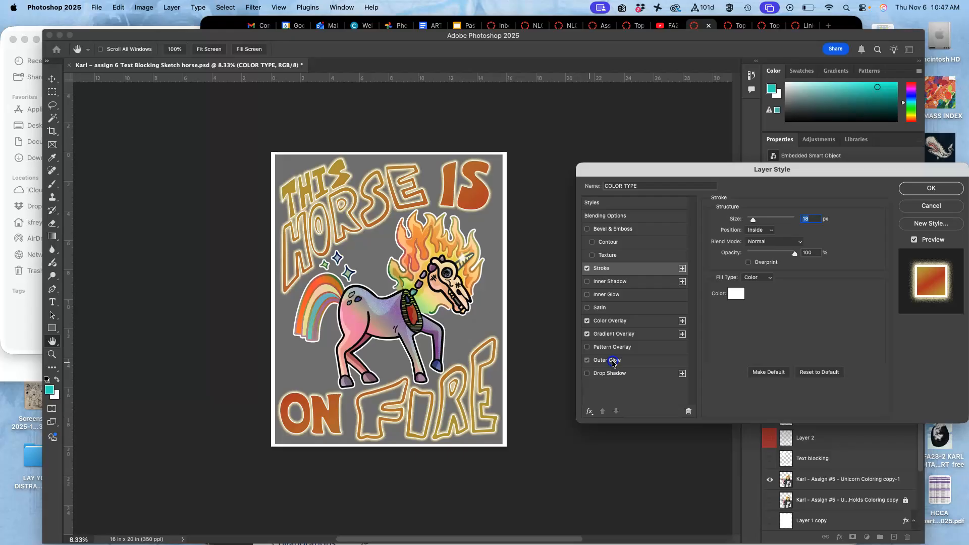
pyautogui.click(613, 361)
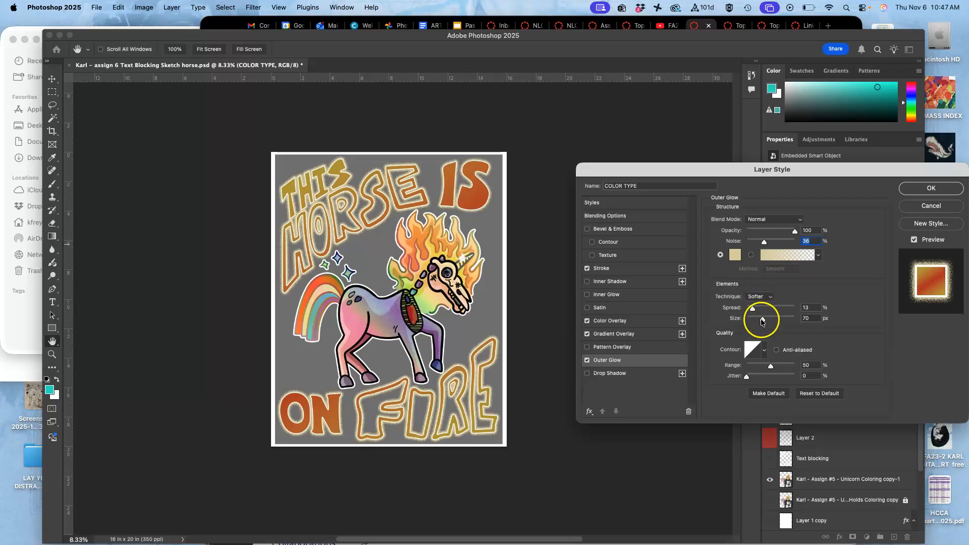
pyautogui.moveTo(772, 322); pyautogui.dragTo(755, 327)
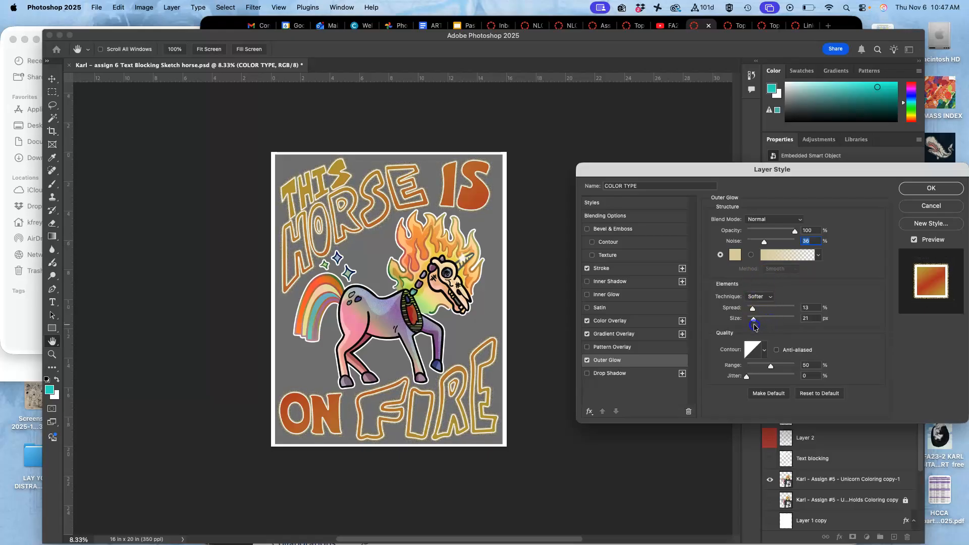
pyautogui.moveTo(779, 245); pyautogui.dragTo(779, 245)
# Examine the stroke and grainy outer glow up close around the ON FIRE lettering, then view the whole poster
pyautogui.press('super+plus')
pyautogui.press('super+plus')
pyautogui.press('super+plus')
pyautogui.press('super+plus')
pyautogui.press('super+plus')
pyautogui.scroll(-10, 512, 327)
pyautogui.scroll(15, 512, 327)
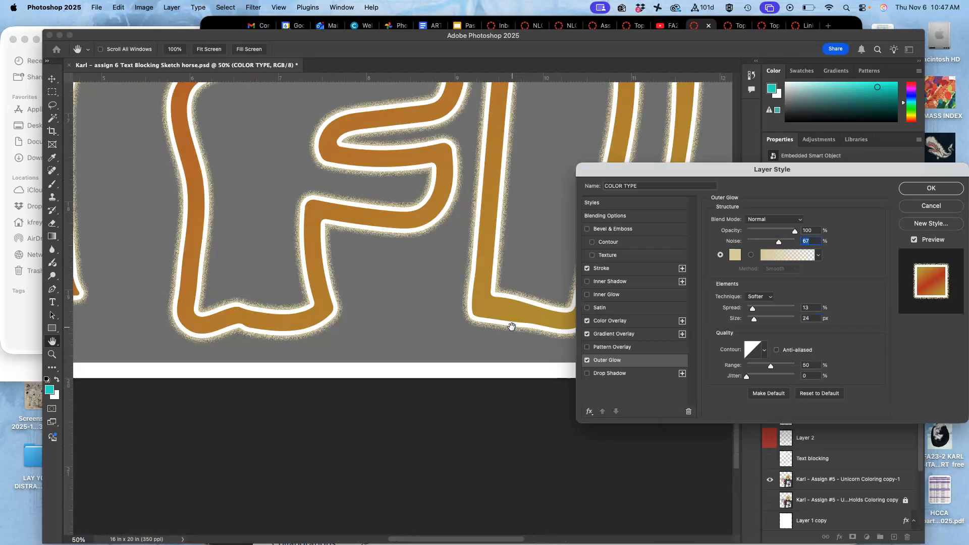
pyautogui.hscroll(-15, 511, 327)
pyautogui.hscroll(-3, 511, 327)
pyautogui.scroll(-1, 511, 327)
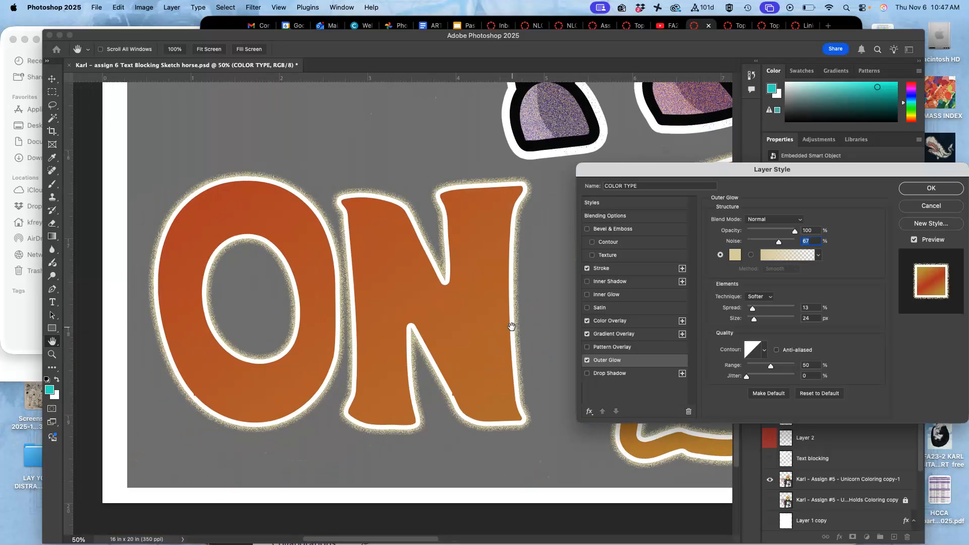
pyautogui.scroll(-5, 511, 327)
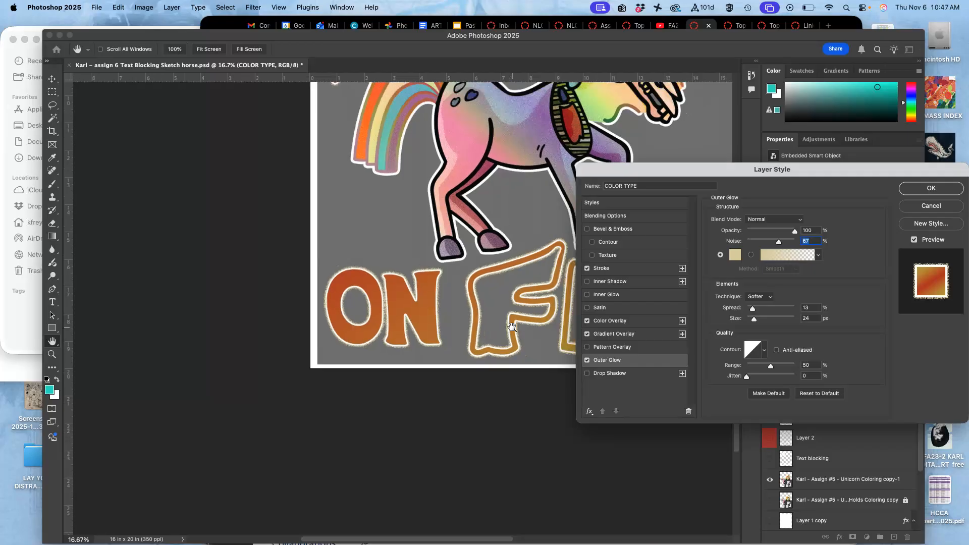
pyautogui.scroll(-1, 511, 327)
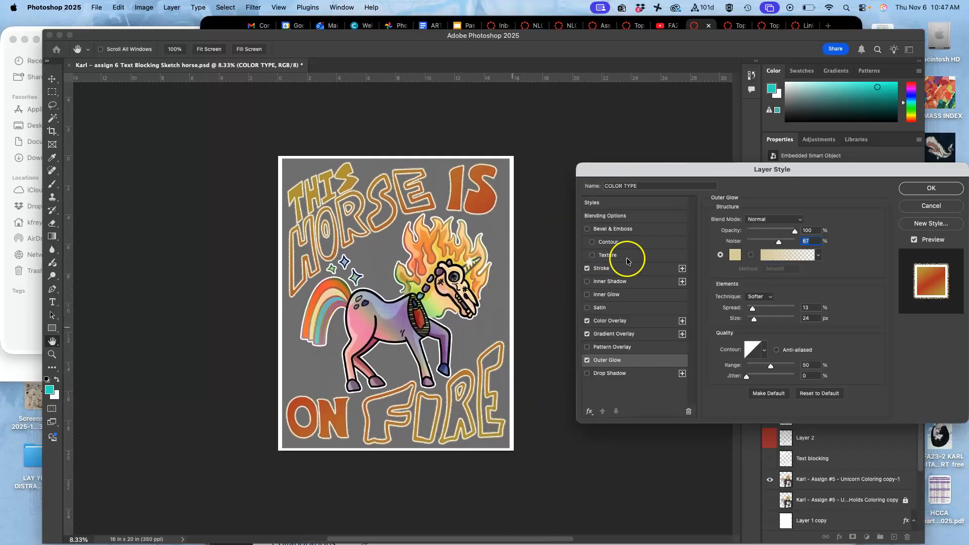
# Enable Bevel & Emboss with Texture on the COLOR TYPE lettering, using the third pattern from the Water set
pyautogui.click(587, 229)
pyautogui.click(592, 255)
pyautogui.scroll(5, 491, 236)
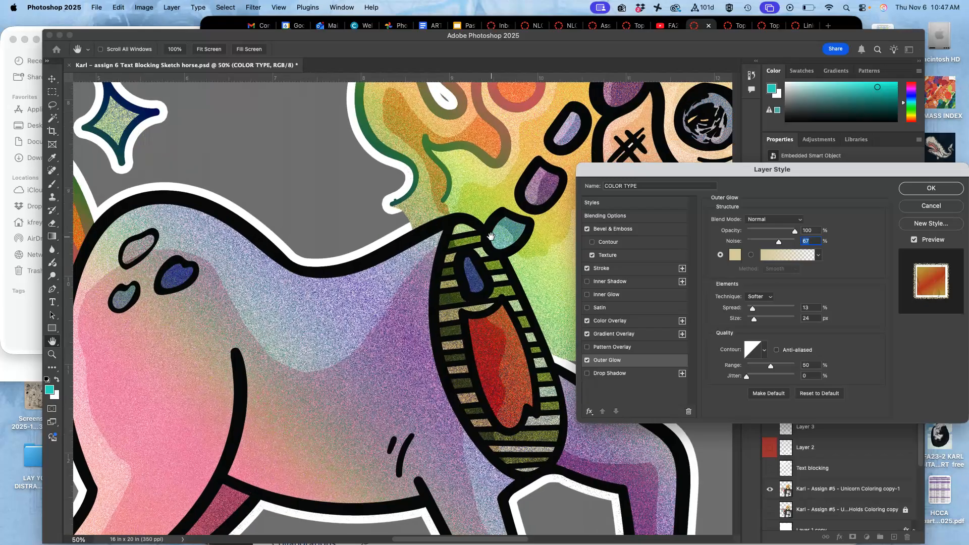
pyautogui.scroll(15, 491, 236)
pyautogui.hscroll(9, 491, 236)
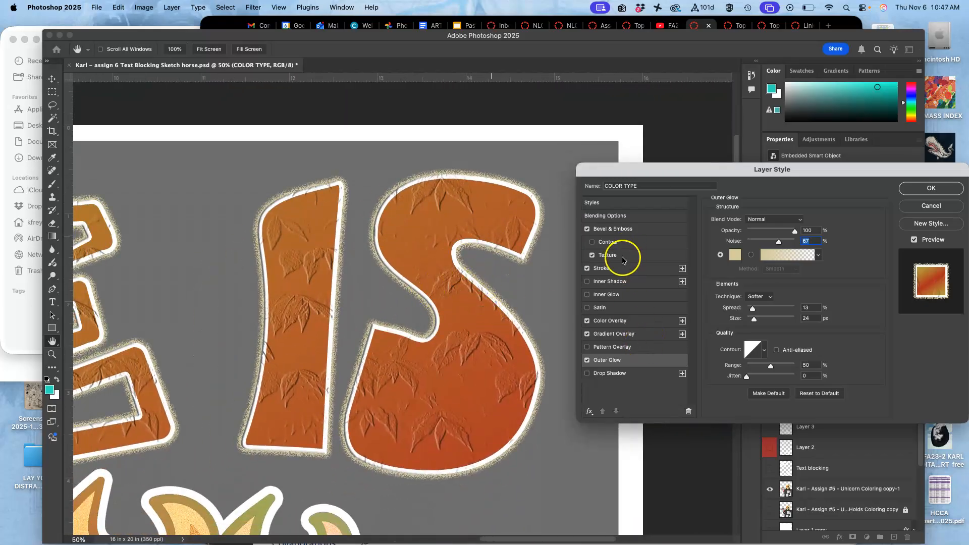
pyautogui.click(623, 258)
pyautogui.click(768, 234)
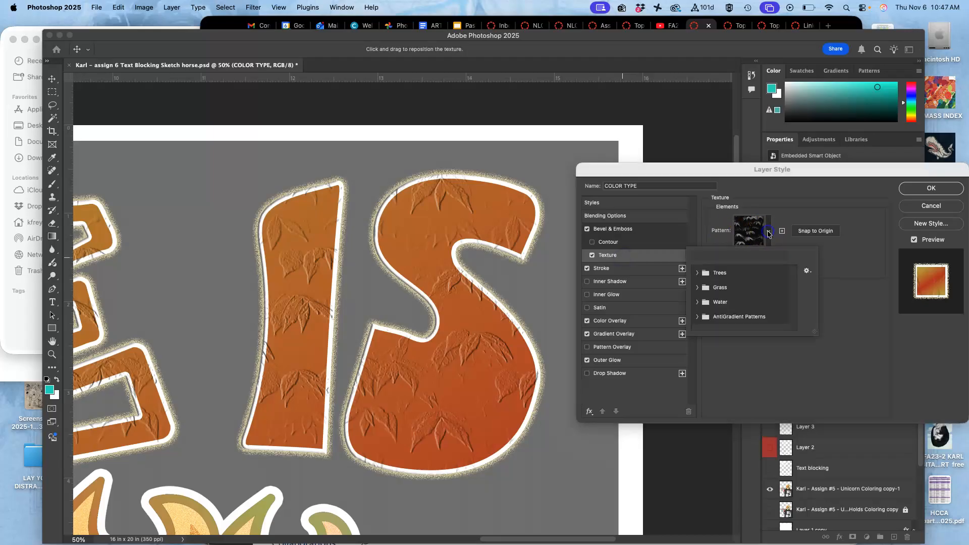
pyautogui.click(697, 302)
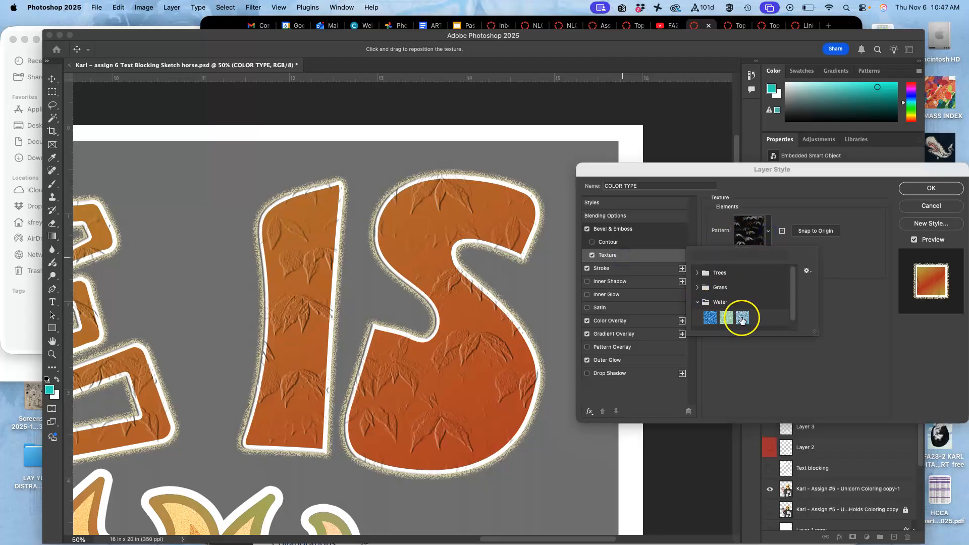
pyautogui.click(741, 318)
pyautogui.click(841, 259)
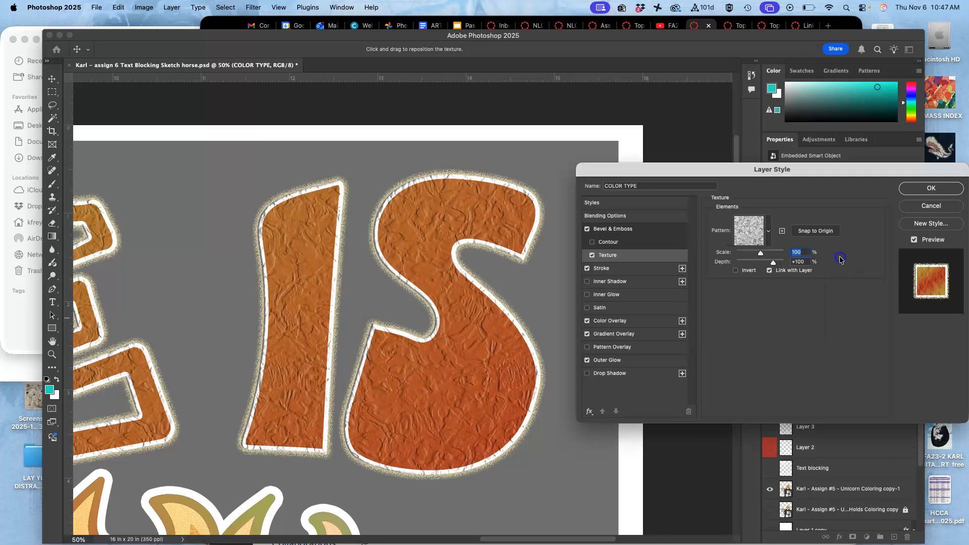
# Set the bevel texture's scale to 13% and its depth to about +30%, and apply the layer style
pyautogui.moveTo(760, 253); pyautogui.dragTo(736, 255)
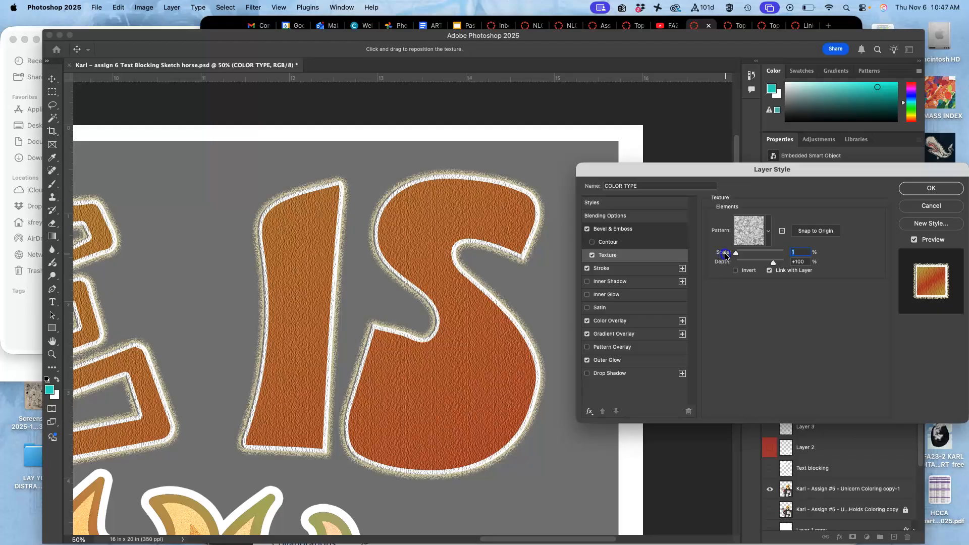
pyautogui.moveTo(737, 253); pyautogui.dragTo(764, 266)
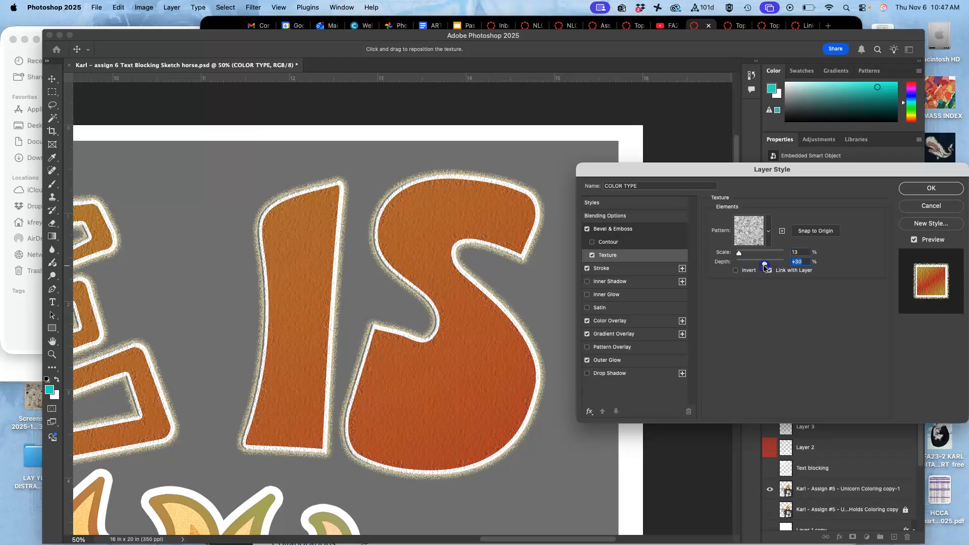
pyautogui.click(766, 266)
pyautogui.click(932, 189)
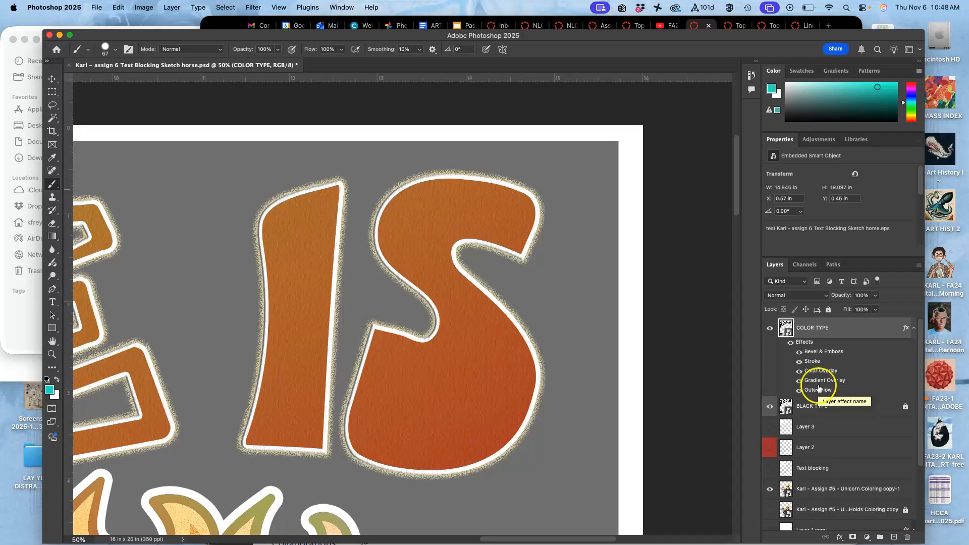
# Reopen the COLOR TYPE layer style and enable the bevel's Contour with a range of 70%
pyautogui.doubleClick(806, 343)
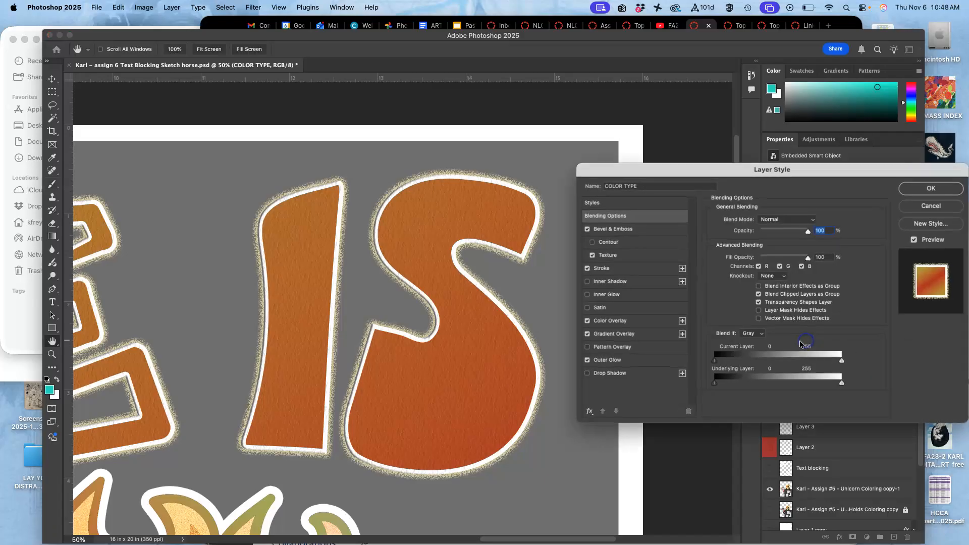
pyautogui.click(592, 243)
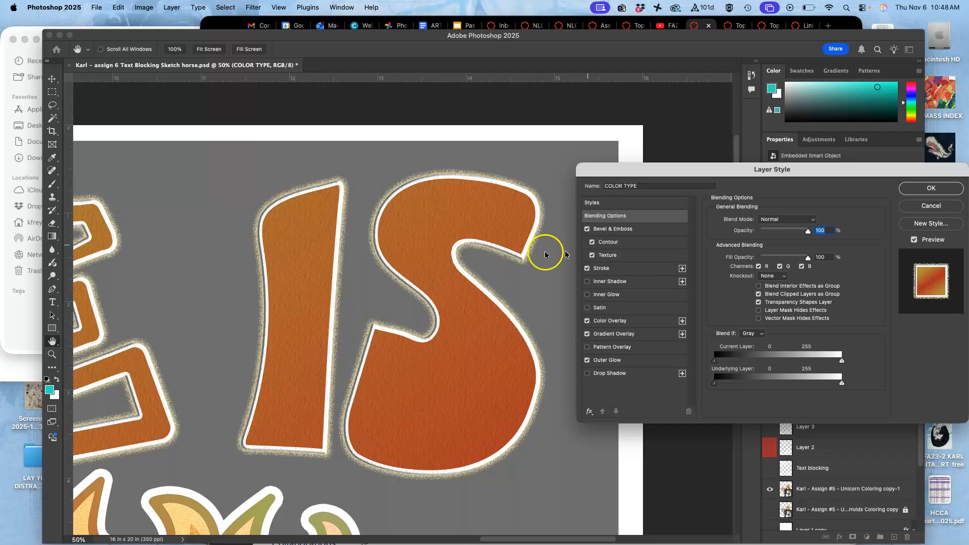
pyautogui.click(608, 243)
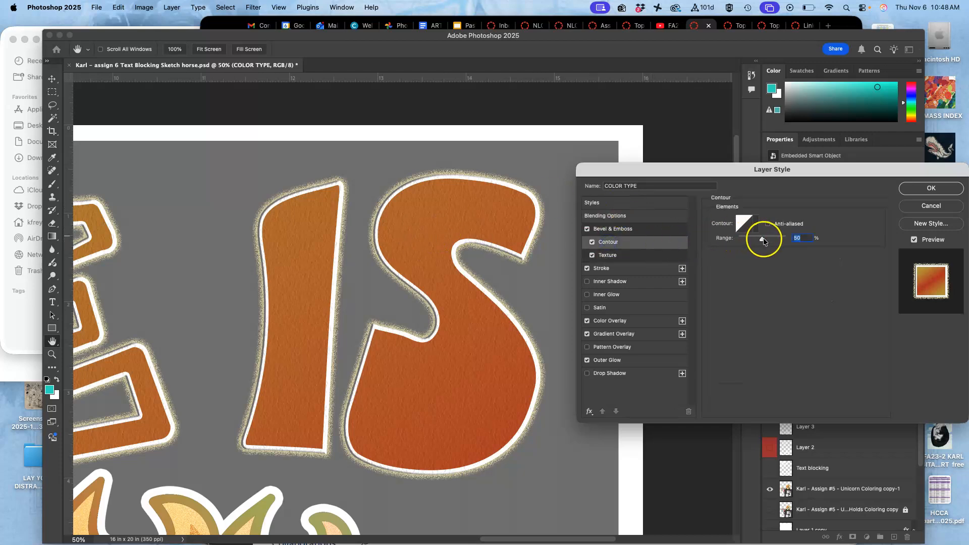
# Try larger Bevel & Emboss sizes on the COLOR TYPE lettering, then reduce the size to 16 px
pyautogui.click(650, 228)
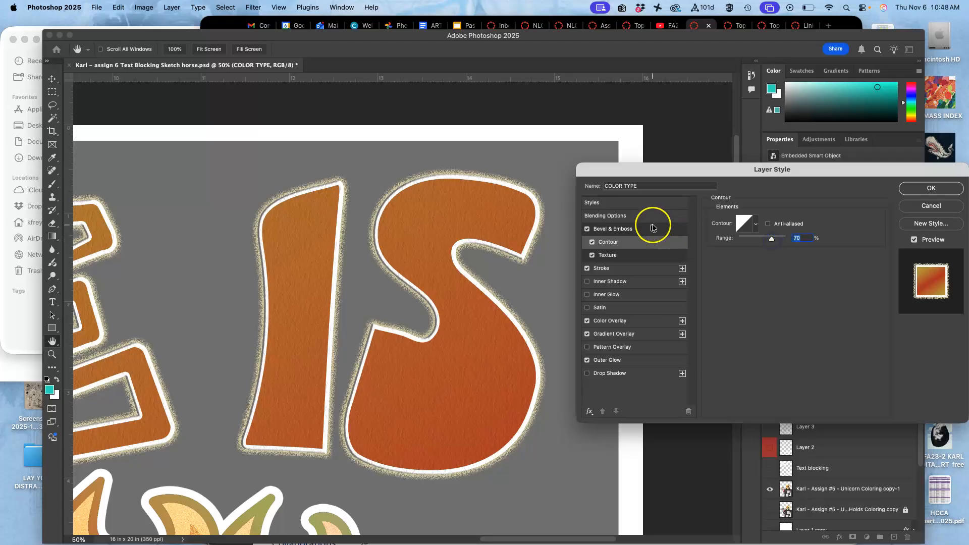
pyautogui.click(766, 337)
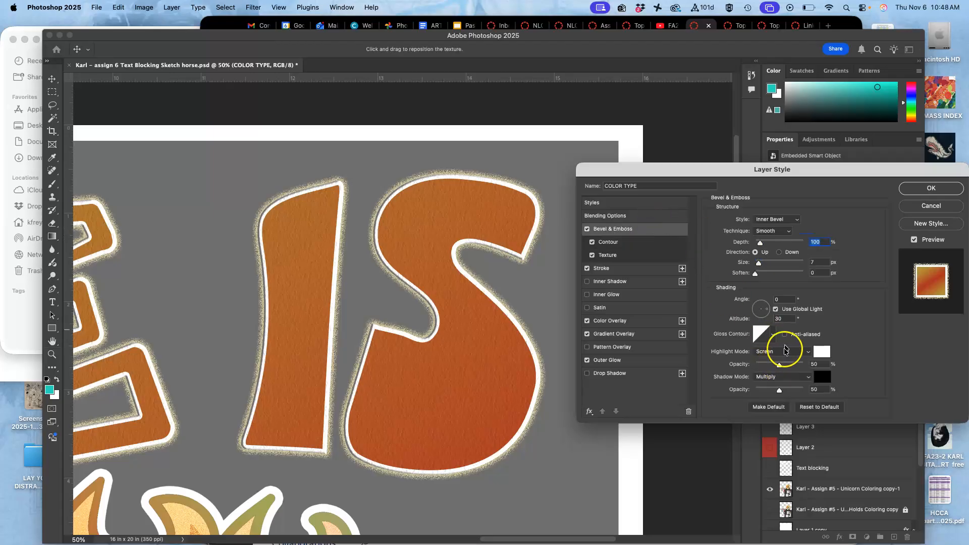
pyautogui.moveTo(759, 264); pyautogui.dragTo(781, 265)
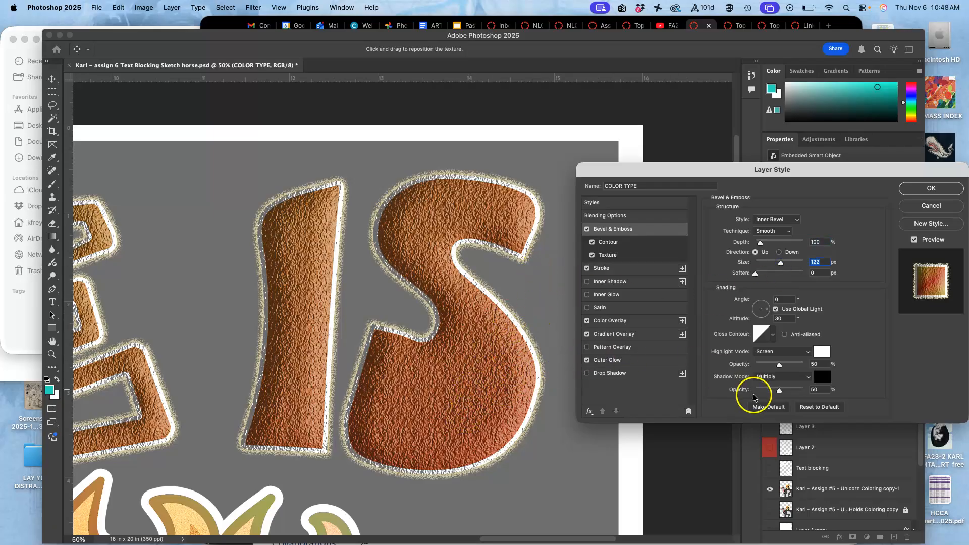
pyautogui.moveTo(780, 263); pyautogui.dragTo(784, 263)
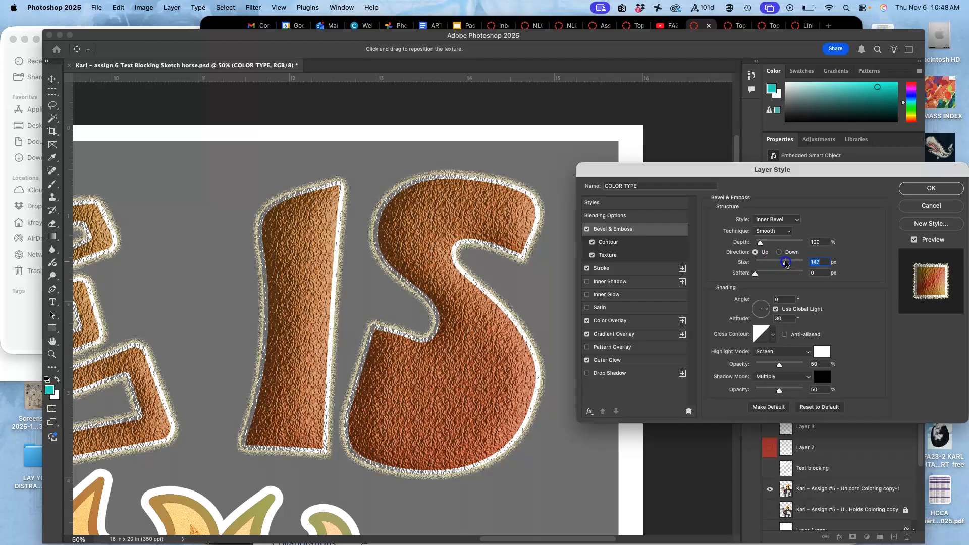
pyautogui.moveTo(781, 263); pyautogui.dragTo(774, 263)
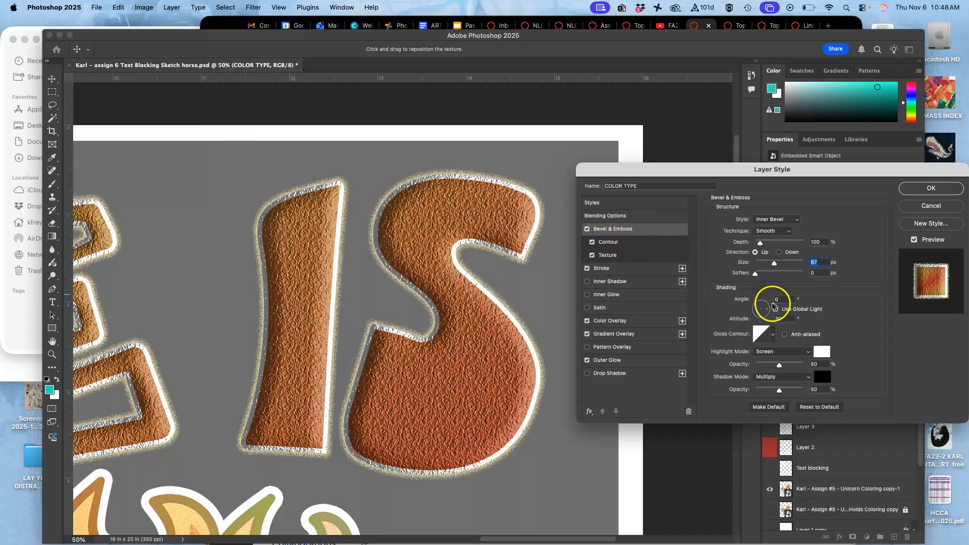
pyautogui.moveTo(773, 262); pyautogui.dragTo(761, 266)
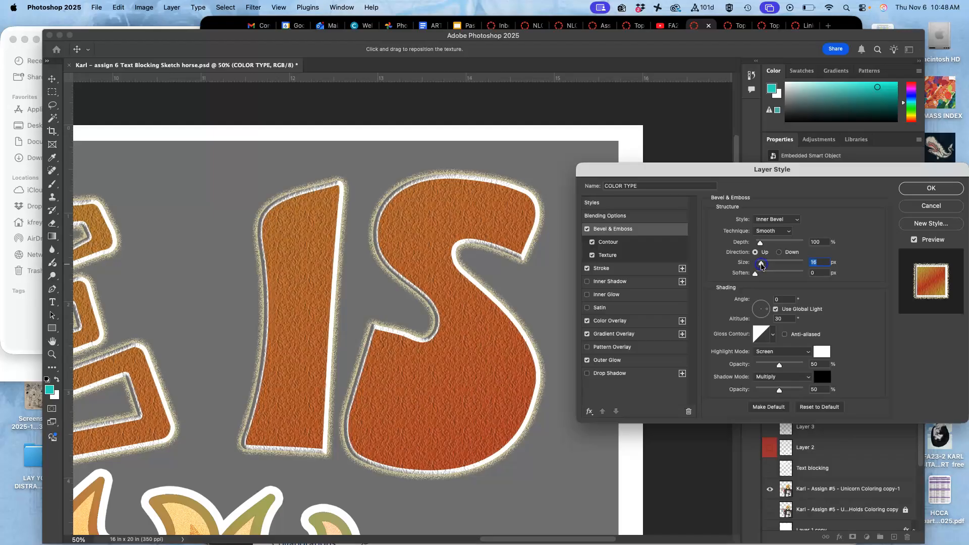